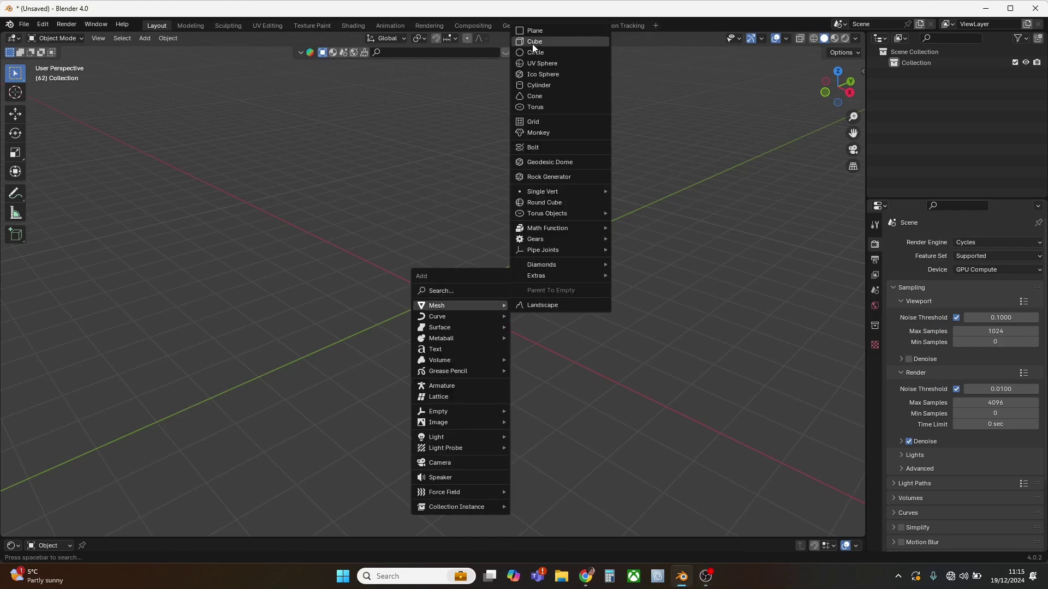
# - Add a cube and give it a Subdivision Surface modifier with a viewport level of 4
pyautogui.click(532, 44)
pyautogui.press('KP_1')
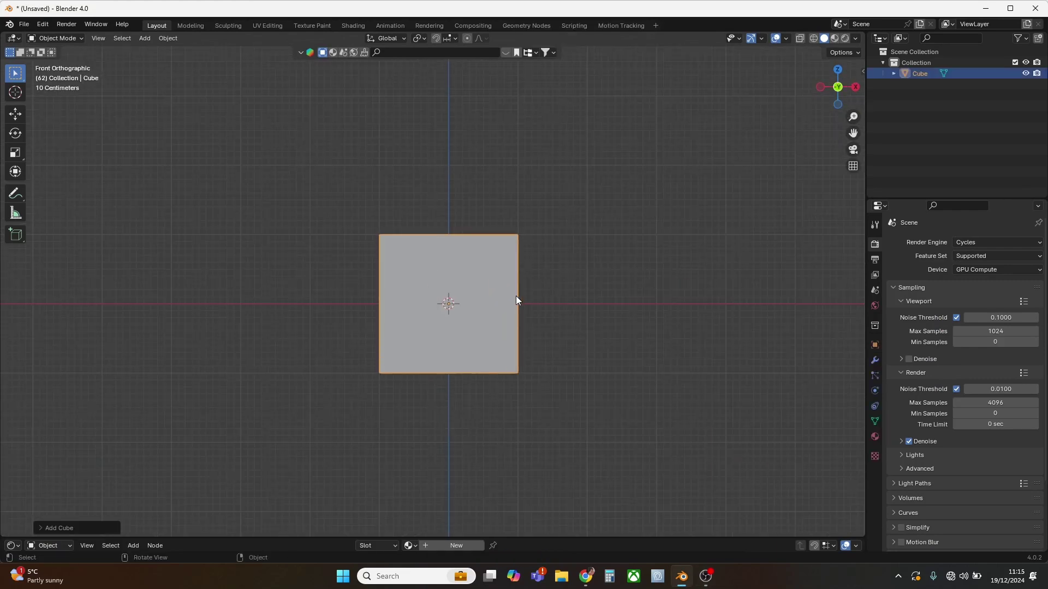
pyautogui.click(875, 360)
pyautogui.click(945, 245)
pyautogui.write('s')
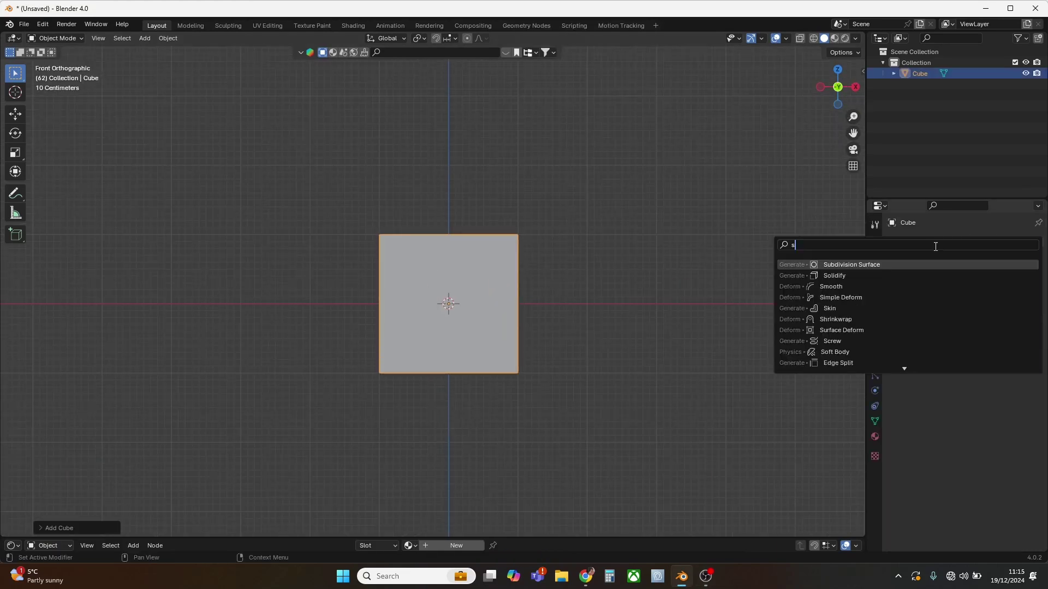
pyautogui.click(877, 265)
pyautogui.click(1024, 290)
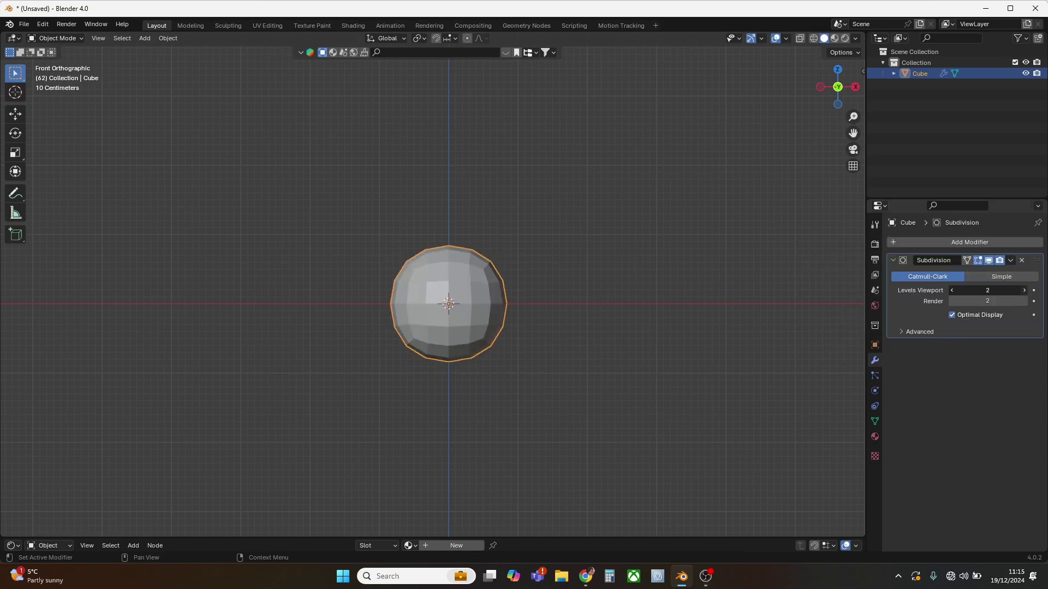
pyautogui.click(1024, 290)
pyautogui.click(1024, 290)
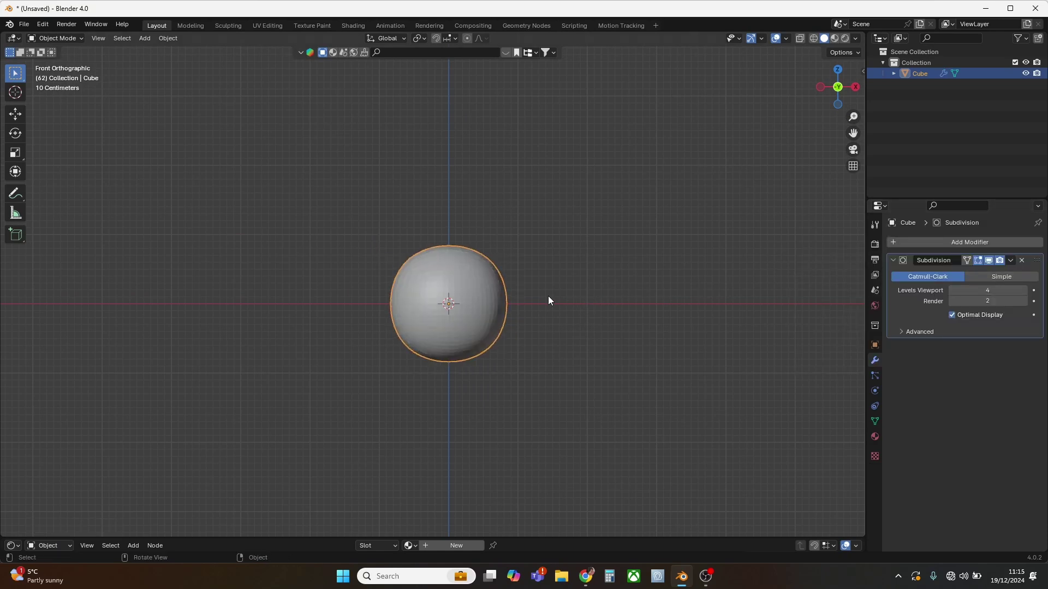
# - Select the cube's top face in Edit Mode and extrude it upward to lengthen the body
pyautogui.moveTo(548, 295); pyautogui.dragTo(438, 247, button='middle')
pyautogui.press('Tab')
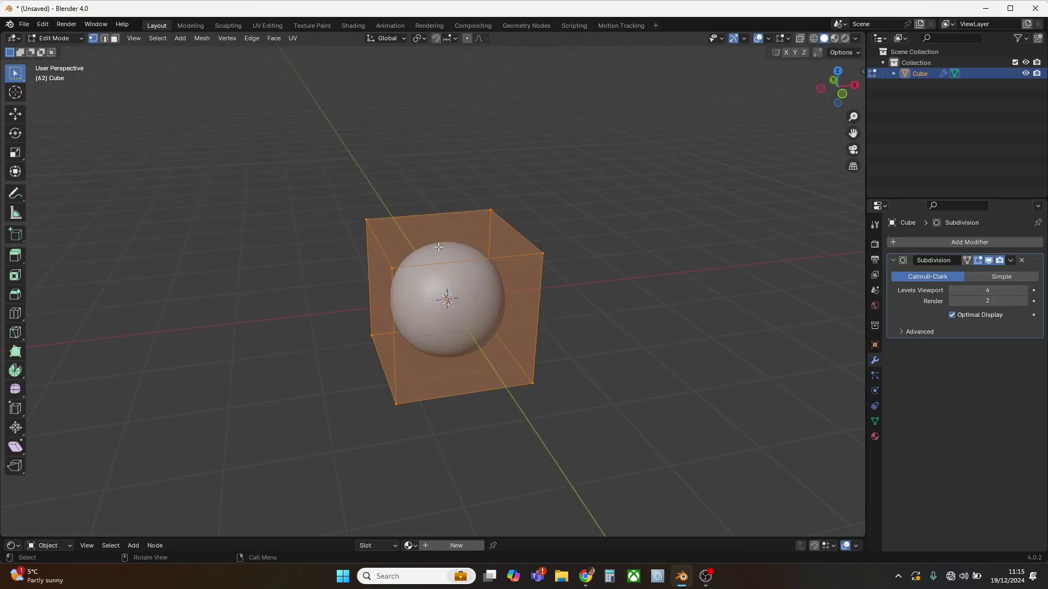
pyautogui.click(115, 38)
pyautogui.click(456, 246)
pyautogui.press('KP_1')
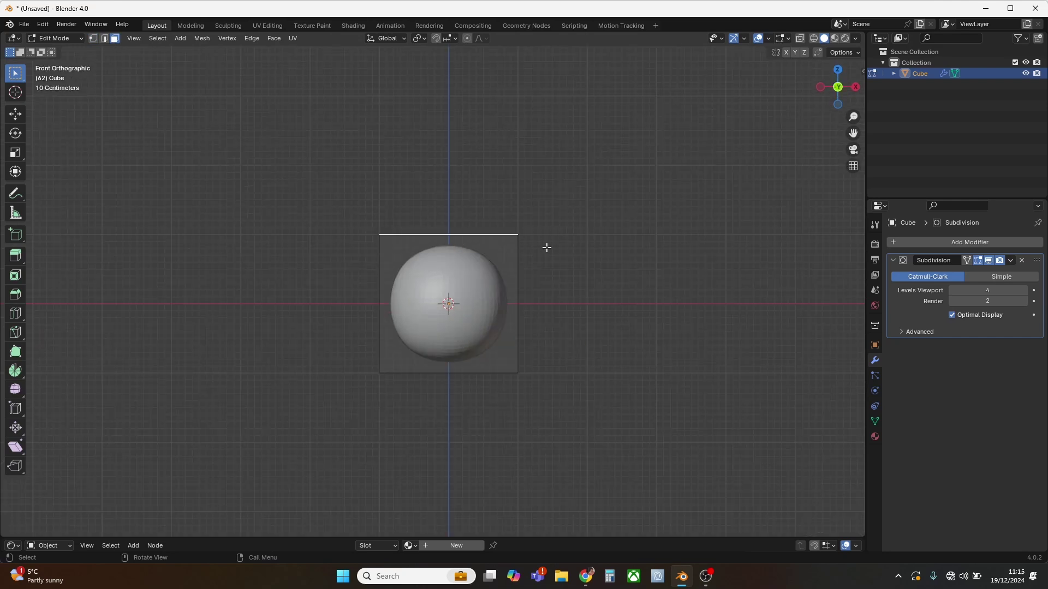
pyautogui.keyDown('shift'); pyautogui.moveTo(540, 236); pyautogui.dragTo(532, 272, button='middle'); pyautogui.keyUp('shift')
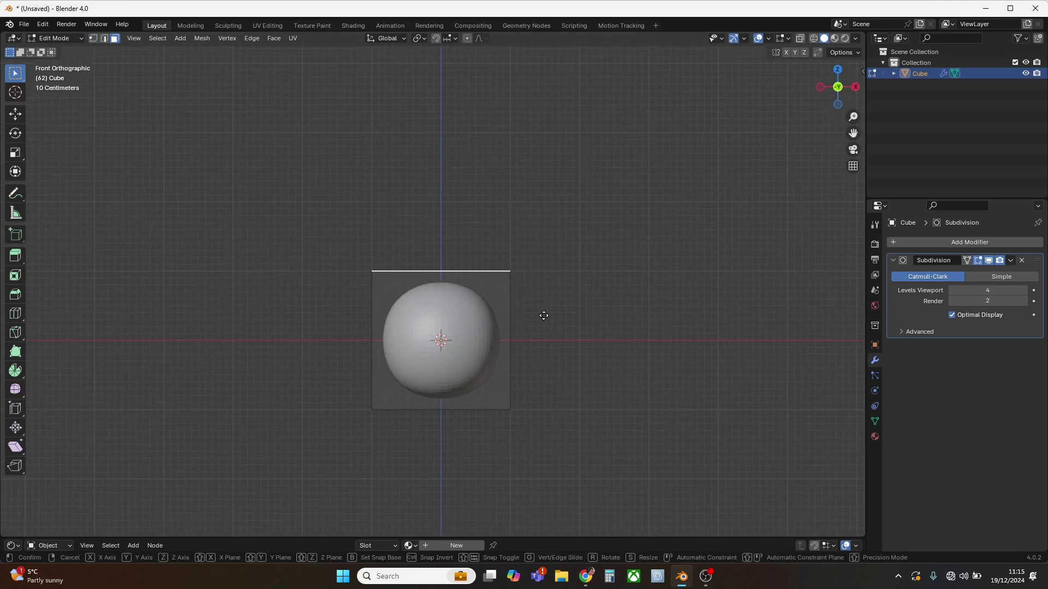
pyautogui.press('e')
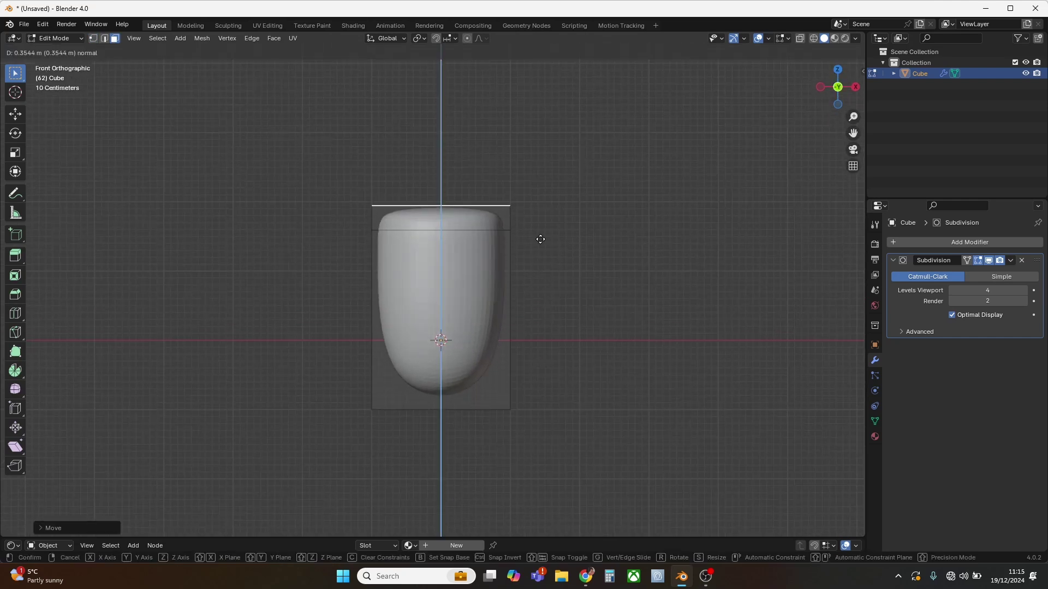
pyautogui.click(539, 224)
# - Extrude the top again without offset and scale the uppermost section inward to form a narrow neck
pyautogui.press('e')
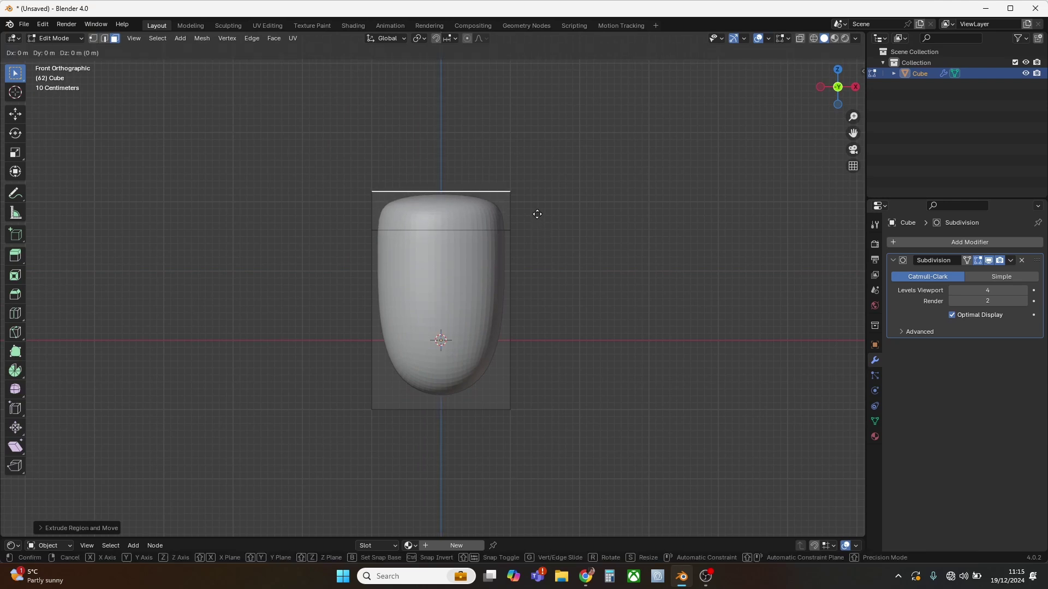
pyautogui.click(507, 188)
pyautogui.press('s')
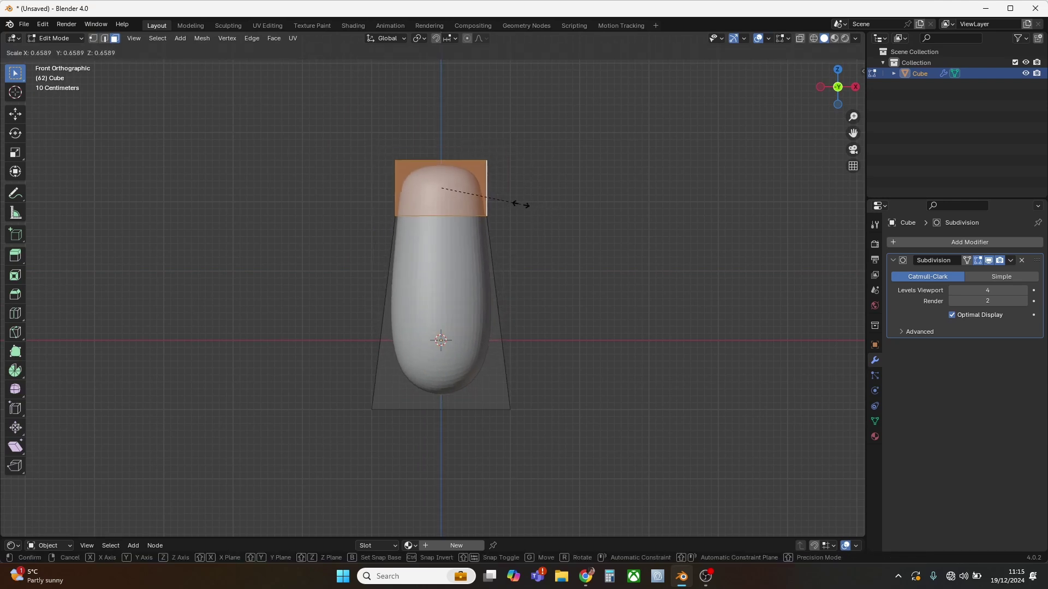
pyautogui.click(461, 195)
# - Add a horizontal loop cut around the middle of the tapered body and scale it to about 1.04
pyautogui.click(15, 314)
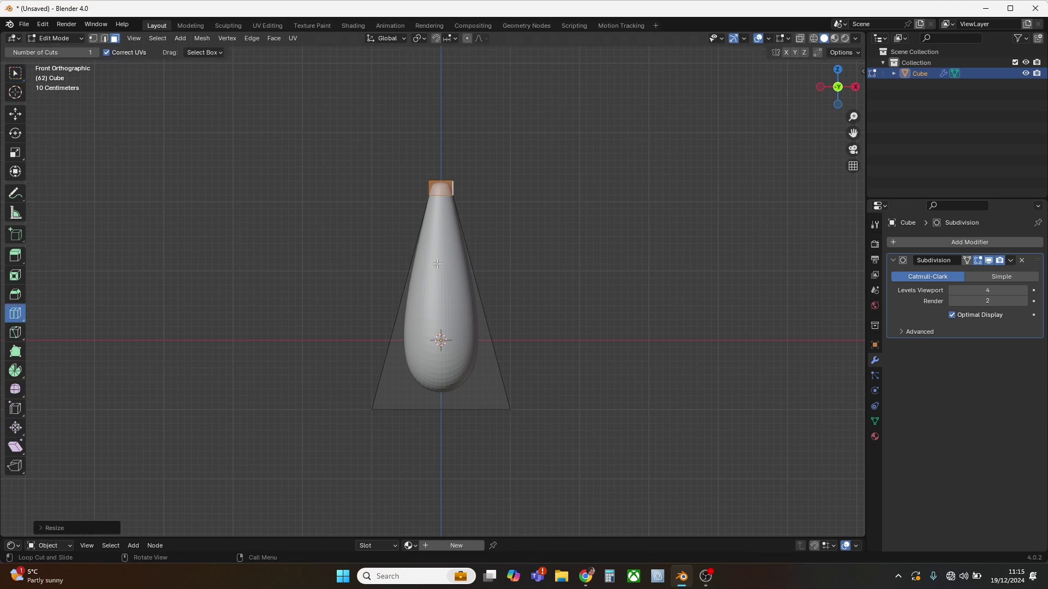
pyautogui.moveTo(490, 310); pyautogui.dragTo(485, 284)
pyautogui.press('s')
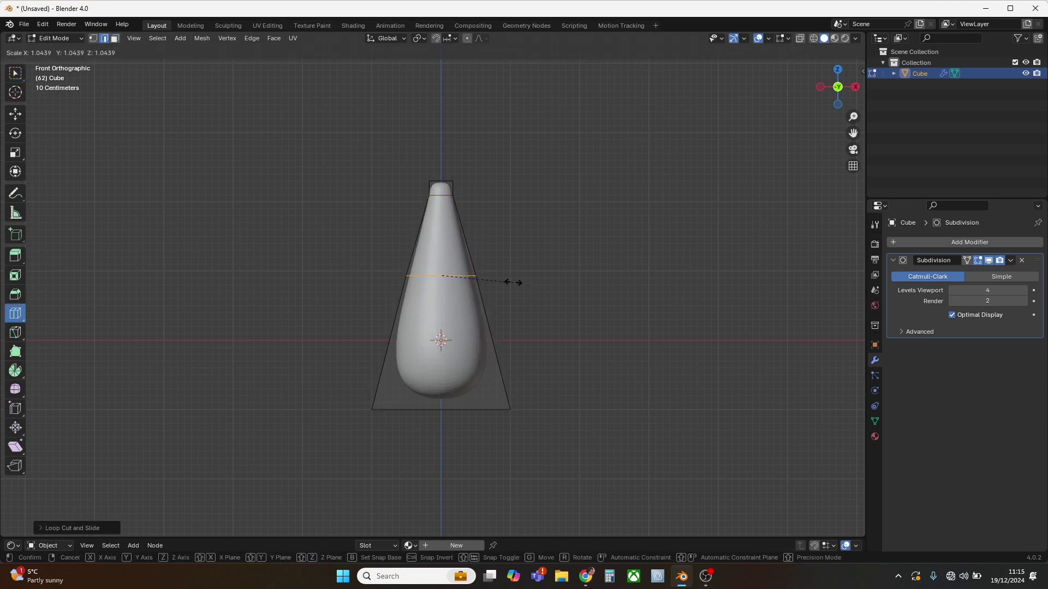
pyautogui.click(510, 281)
# - Move the edge loop at the neck's base down about 0.46 m along Z and scale it slightly inward
pyautogui.moveTo(496, 271); pyautogui.dragTo(487, 352, button='middle')
pyautogui.scroll(3, 487, 352)
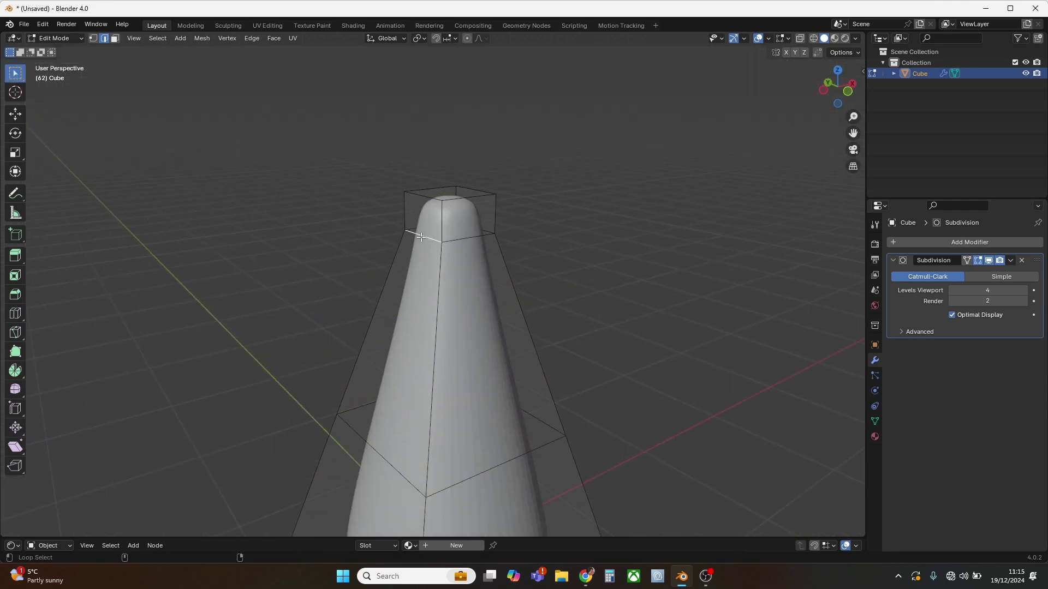
pyautogui.press('KP_1')
pyautogui.press('g')
pyautogui.press('z')
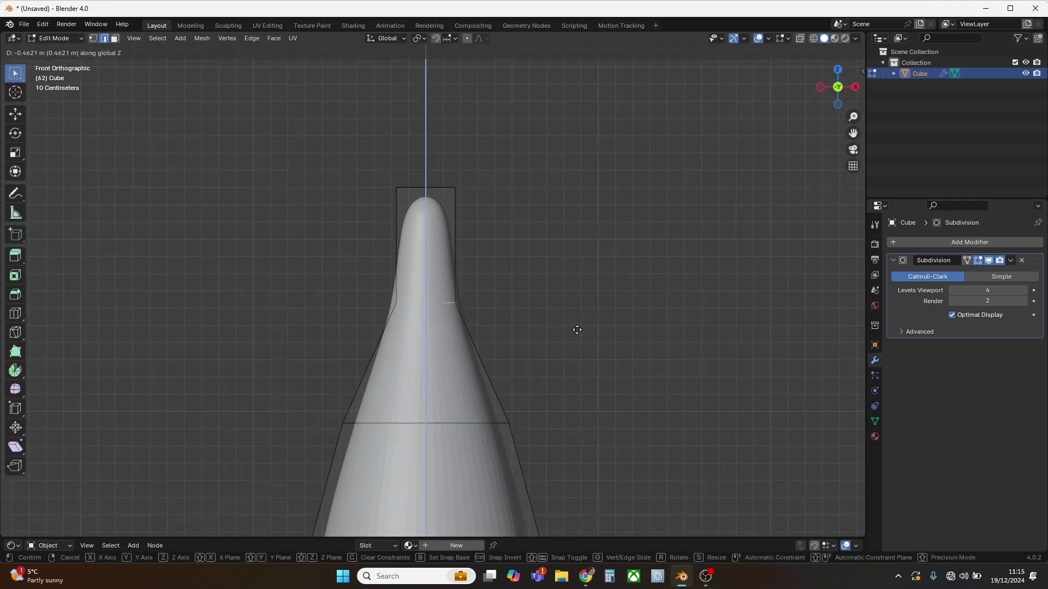
pyautogui.click(578, 330)
pyautogui.press('s')
pyautogui.click(561, 313)
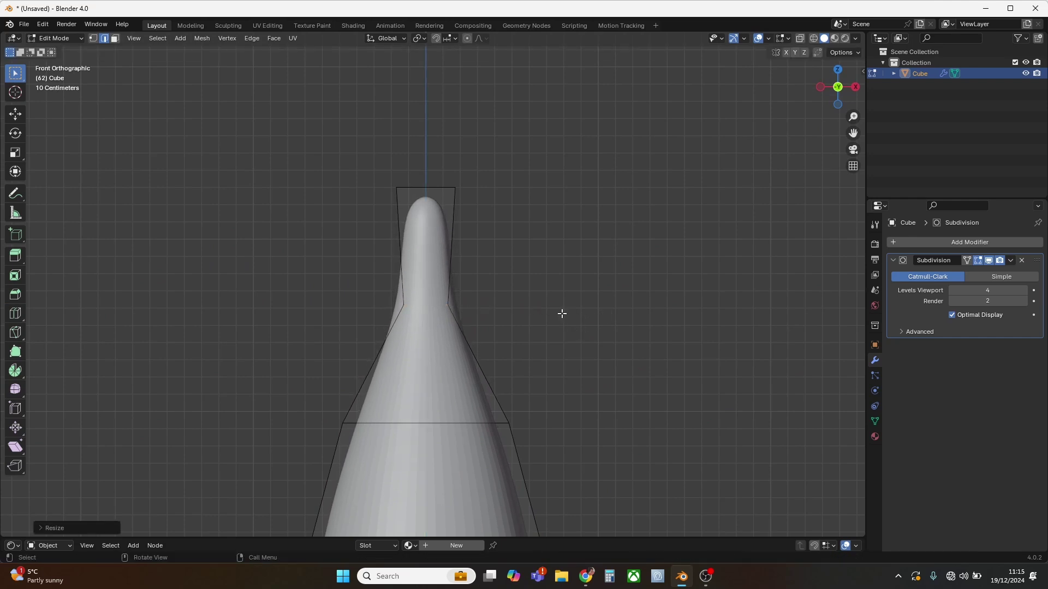
# - Select the neck's top face and raise it slightly along Z
pyautogui.moveTo(559, 313); pyautogui.dragTo(534, 302, button='middle')
pyautogui.scroll(4, 517, 271)
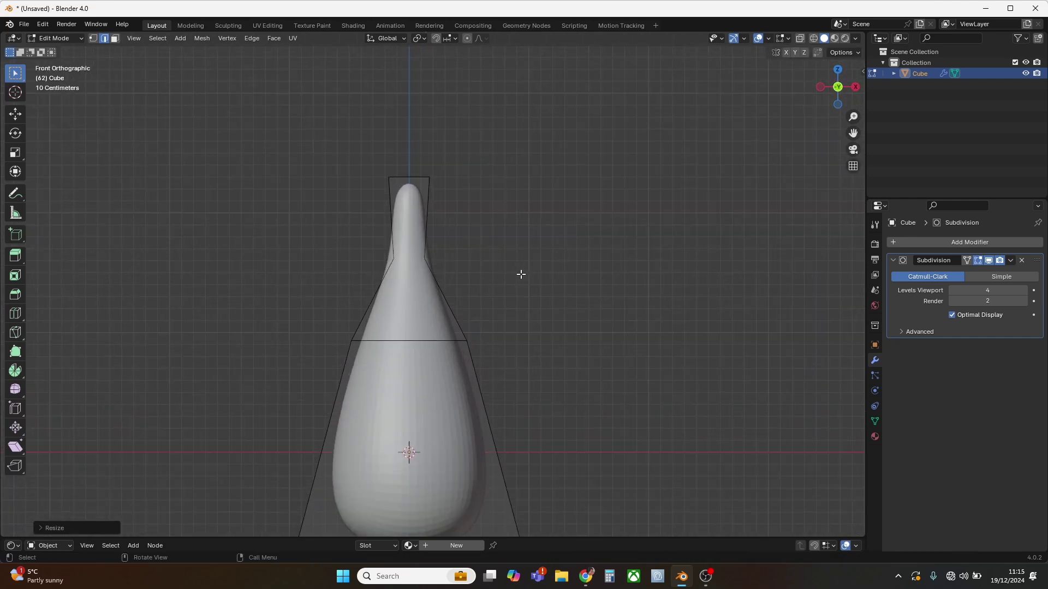
pyautogui.moveTo(506, 260); pyautogui.dragTo(359, 190, button='middle')
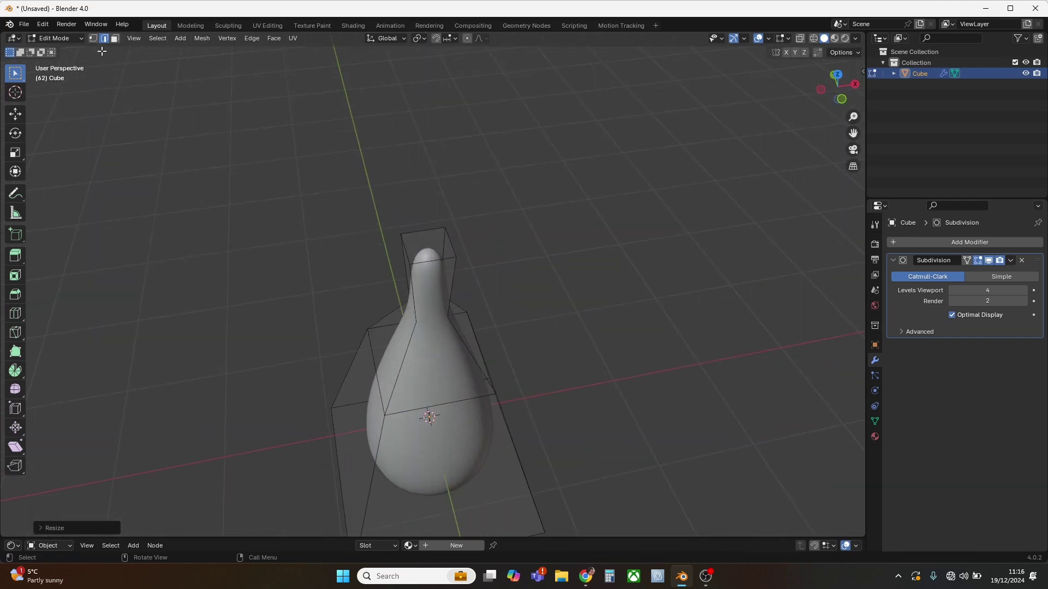
pyautogui.moveTo(428, 247); pyautogui.dragTo(480, 243, button='middle')
pyautogui.press('g')
pyautogui.press('z')
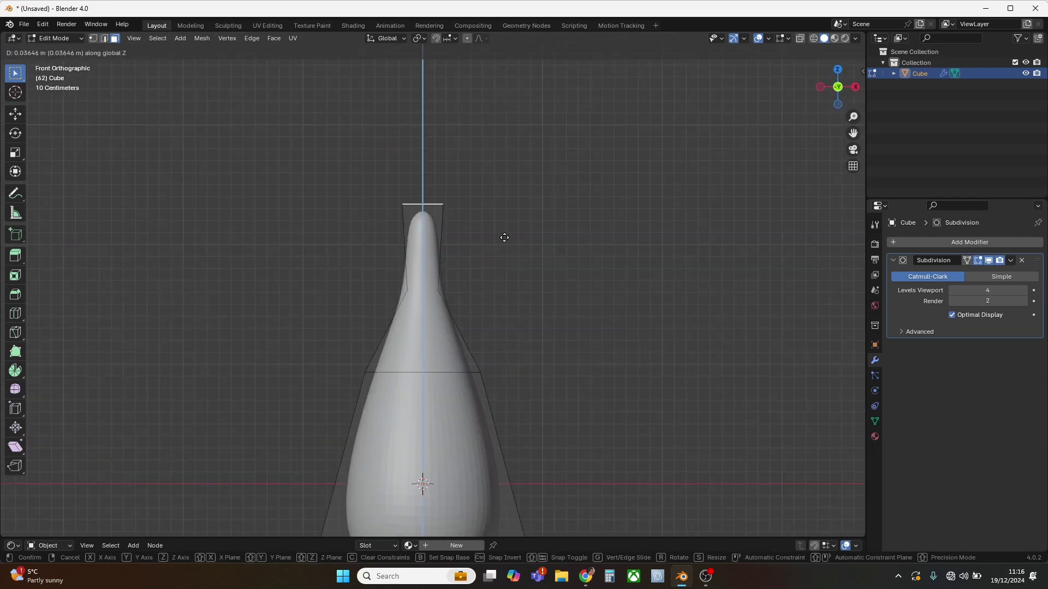
pyautogui.click(505, 229)
pyautogui.press('s')
pyautogui.click(527, 237)
pyautogui.hotkey('ctrl', 'z')
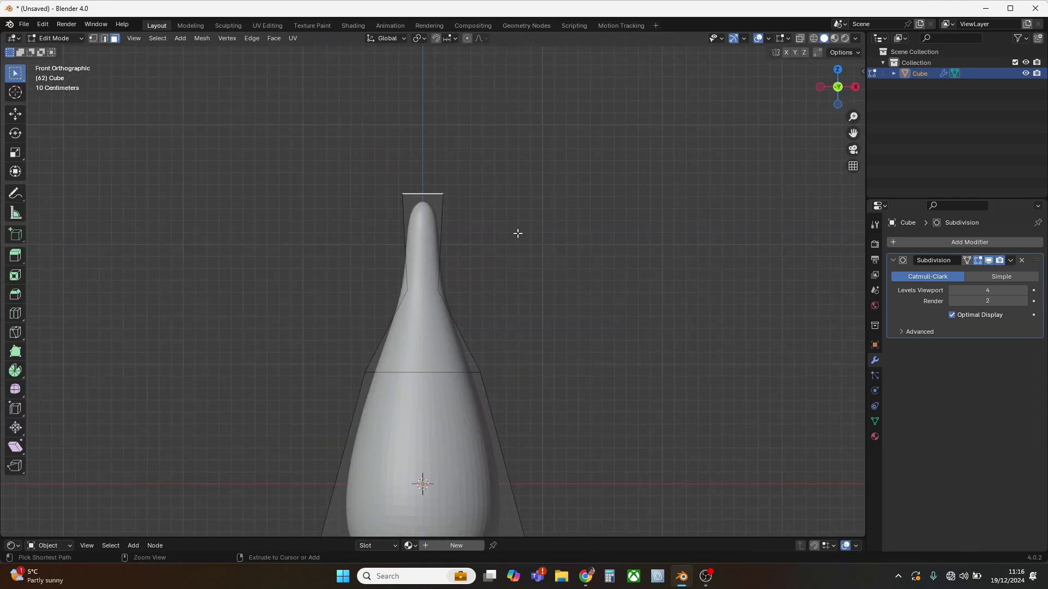
# - Select the ring of faces around the neck and scale it up slightly to thicken the neck
pyautogui.keyDown('alt'); pyautogui.click(405, 256); pyautogui.keyUp('alt')
pyautogui.press('s')
pyautogui.click(531, 251)
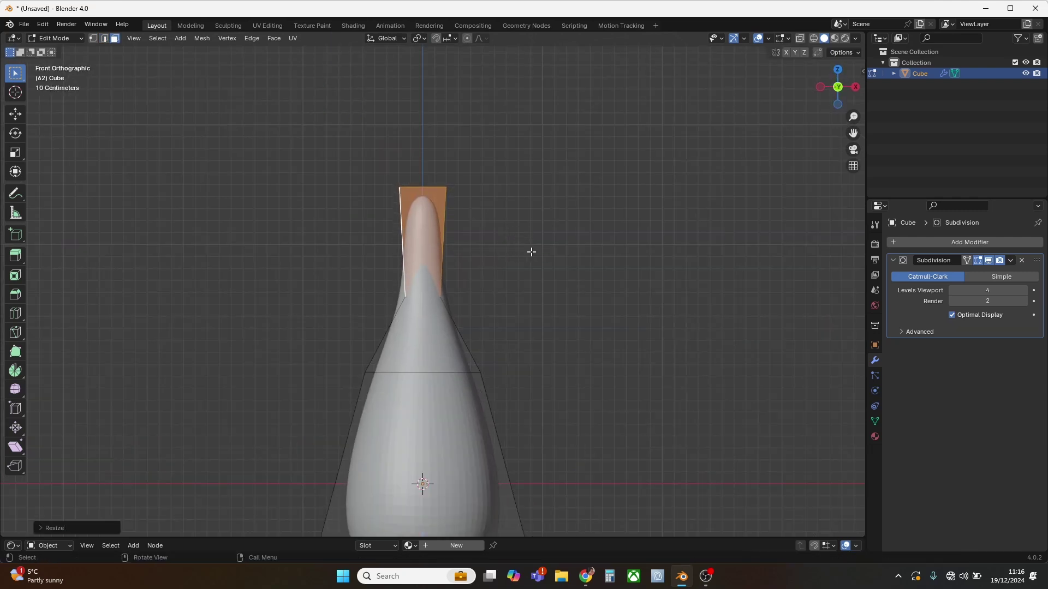
# - Select the edge loop at the neck's base and widen it along X
pyautogui.moveTo(531, 251); pyautogui.dragTo(136, 90, button='middle')
pyautogui.click(105, 38)
pyautogui.click(464, 238)
pyautogui.keyDown('alt'); pyautogui.keyDown('shift'); pyautogui.click(465, 240); pyautogui.keyUp('shift'); pyautogui.keyUp('alt')
pyautogui.press('KP_1')
pyautogui.press('s')
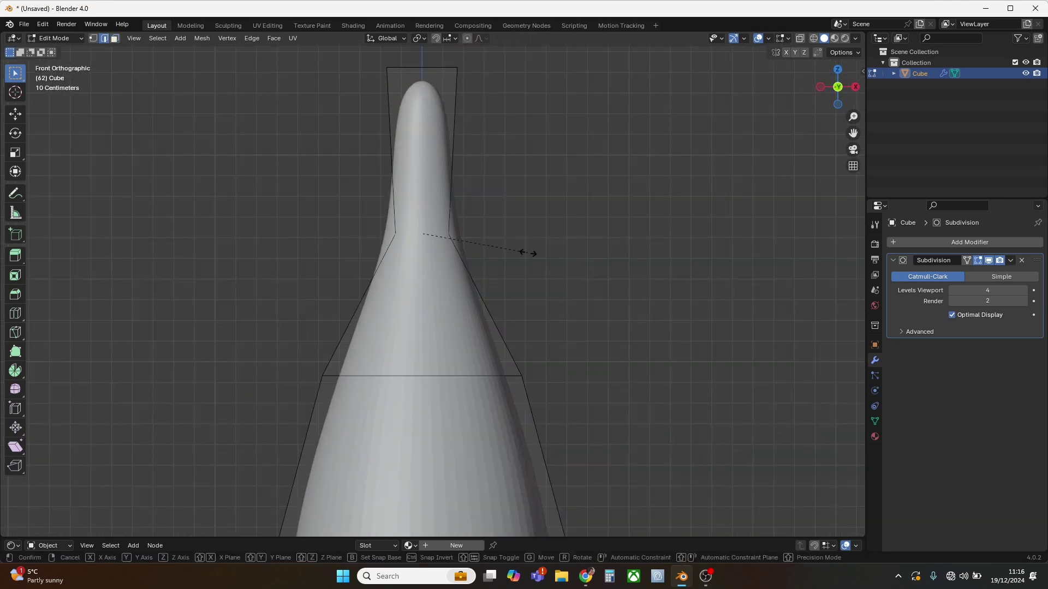
pyautogui.press('x')
pyautogui.click(573, 257)
# - Extrude the neck's top face upward by about 0.3 m
pyautogui.moveTo(577, 257); pyautogui.dragTo(430, 304, button='middle')
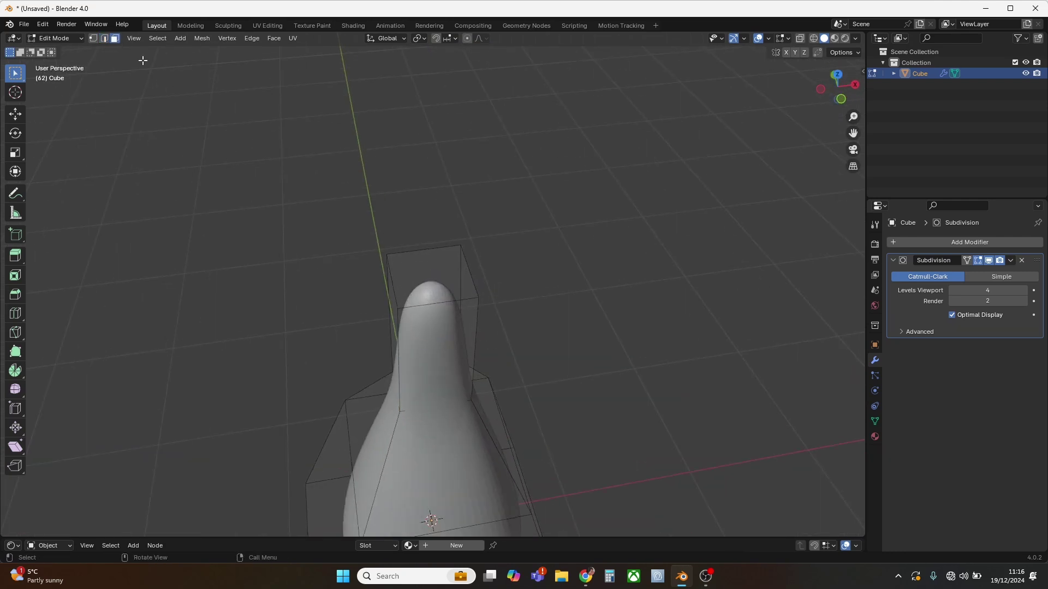
pyautogui.click(400, 258)
pyautogui.press('KP_1')
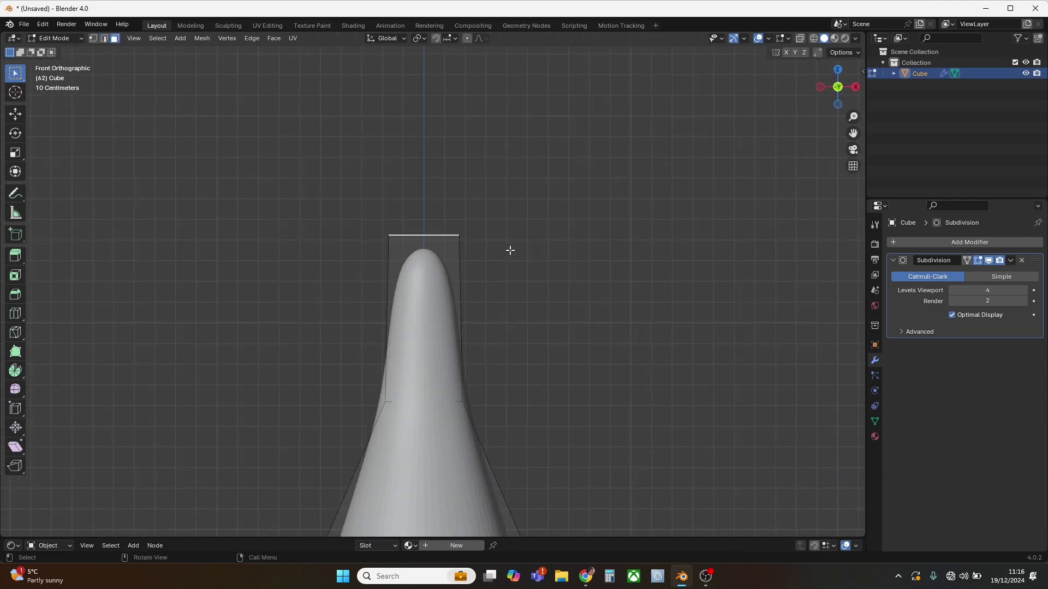
pyautogui.press('e')
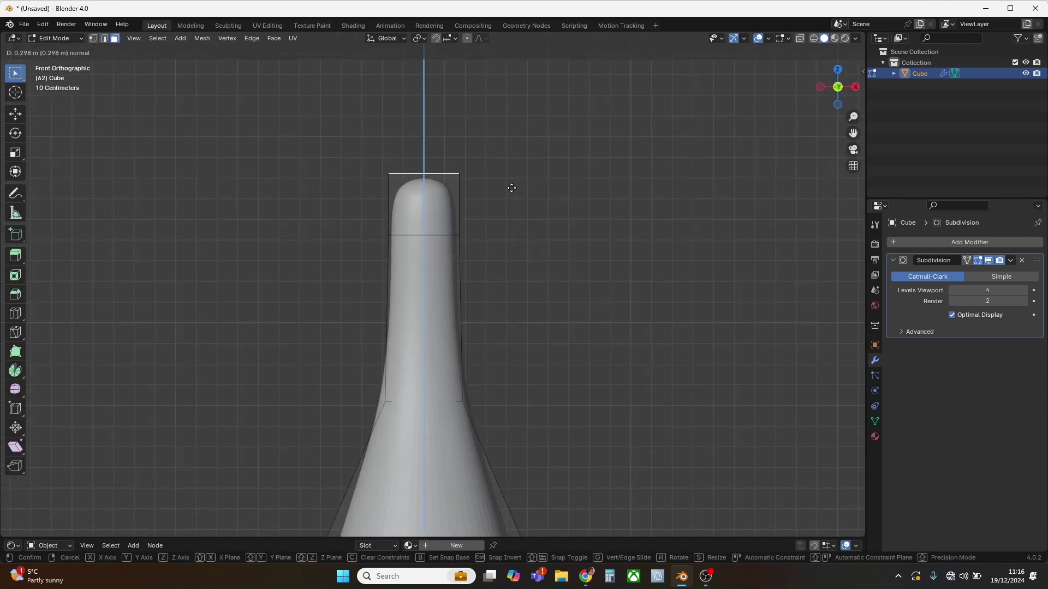
pyautogui.click(511, 187)
# - Raise the edge loop at the neck's base slightly along Z
pyautogui.moveTo(511, 187); pyautogui.dragTo(535, 237, button='middle')
pyautogui.press('Tab')
pyautogui.scroll(-4, 521, 218)
pyautogui.press('KP_1')
pyautogui.scroll(3, 466, 224)
pyautogui.press('Tab')
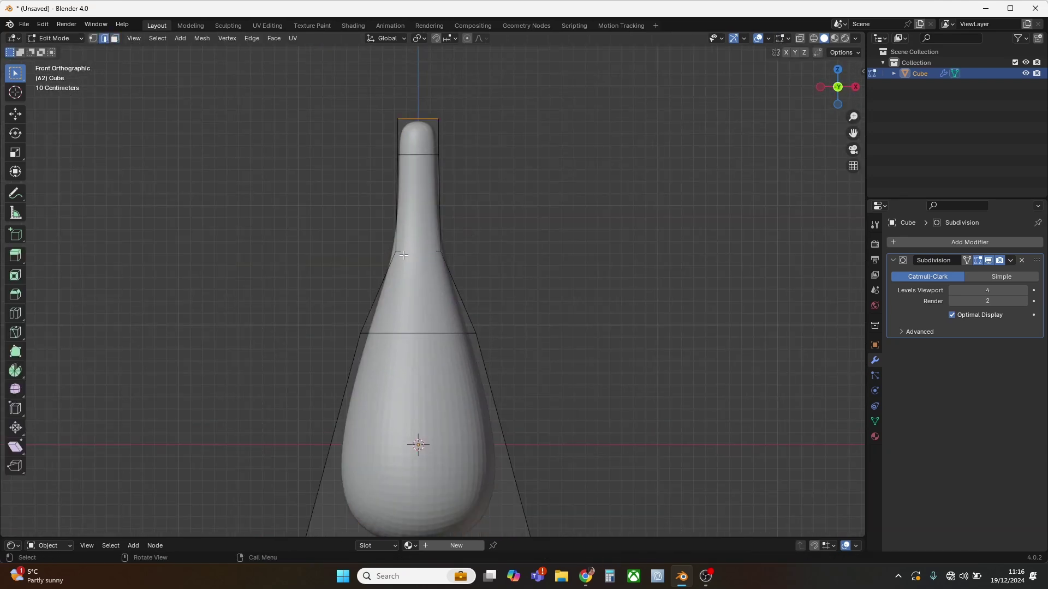
pyautogui.press('g')
pyautogui.press('z')
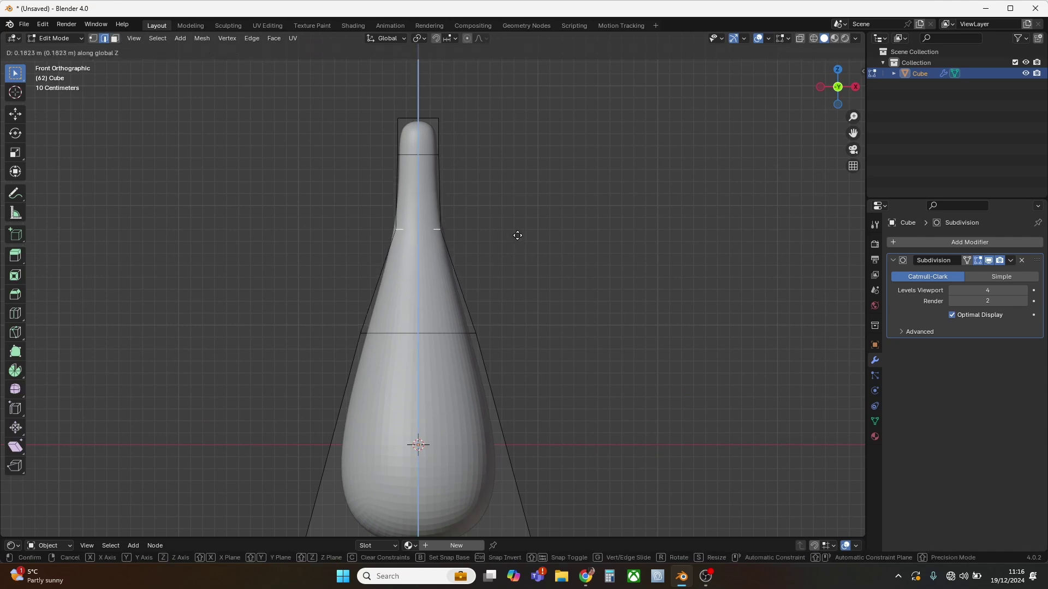
pyautogui.click(517, 240)
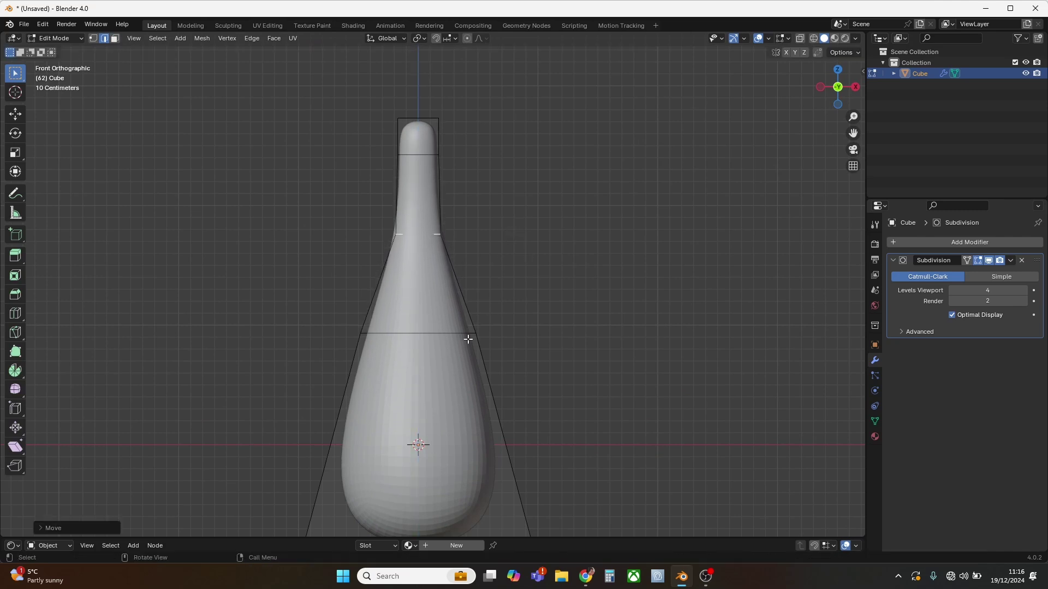
# - Scale the body's middle edge loop outward to about 1.11 and return to Object Mode
pyautogui.press('s')
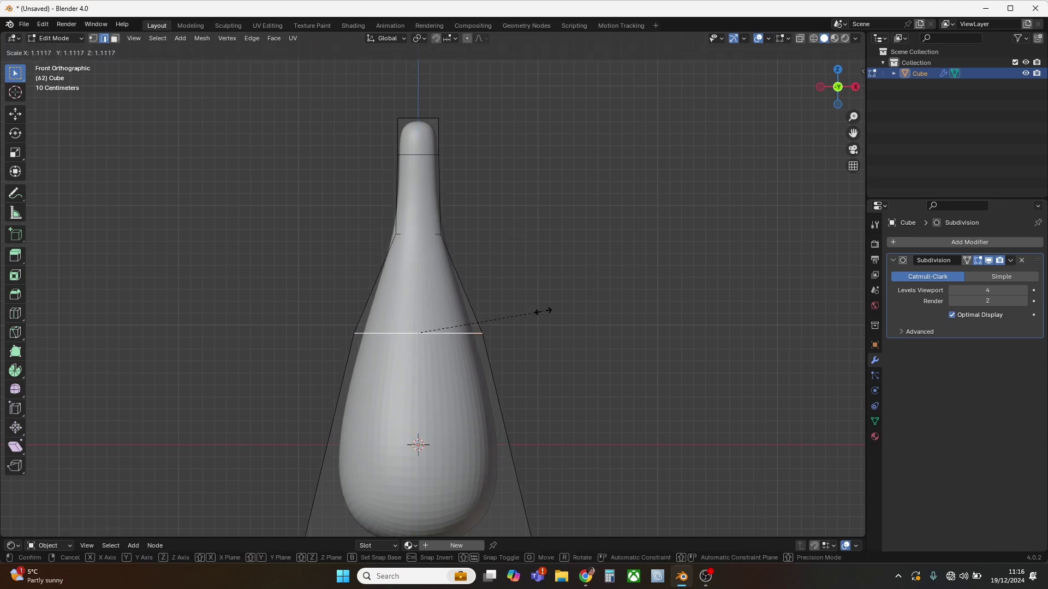
pyautogui.click(543, 311)
pyautogui.press('Tab')
pyautogui.moveTo(543, 311); pyautogui.dragTo(476, 294, button='middle')
pyautogui.press('KP_1')
# - Place the 3D cursor on the front of the head, add a UV sphere there and scale it to about 0.04
pyautogui.keyDown('shift'); pyautogui.moveTo(452, 252); pyautogui.dragTo(459, 272, button='middle'); pyautogui.keyUp('shift')
pyautogui.scroll(2, 459, 273)
pyautogui.keyDown('shift'); pyautogui.moveTo(452, 215); pyautogui.dragTo(464, 260, button='middle'); pyautogui.keyUp('shift')
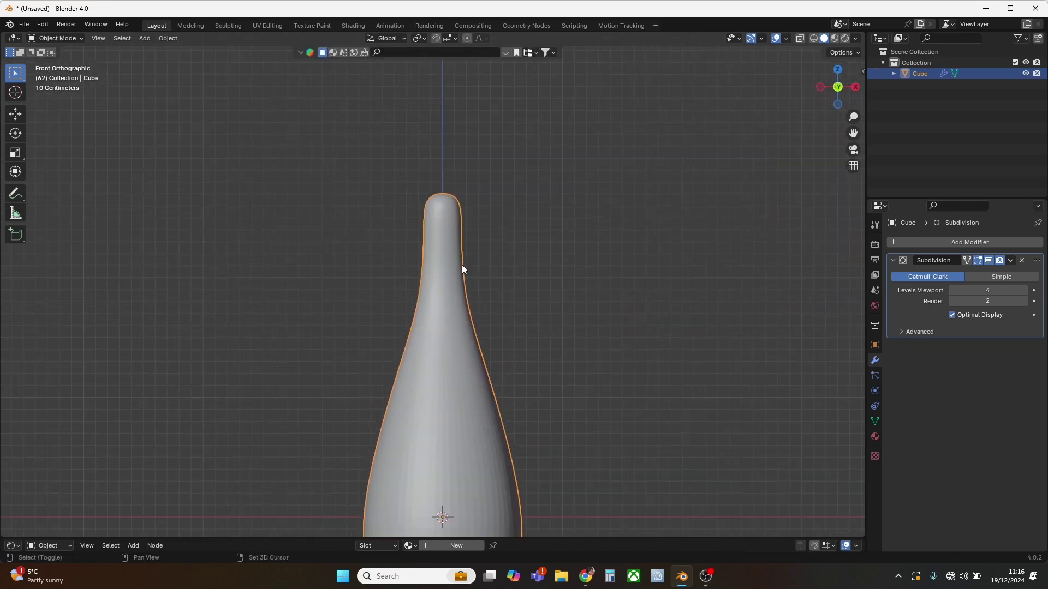
pyautogui.scroll(7, 465, 267)
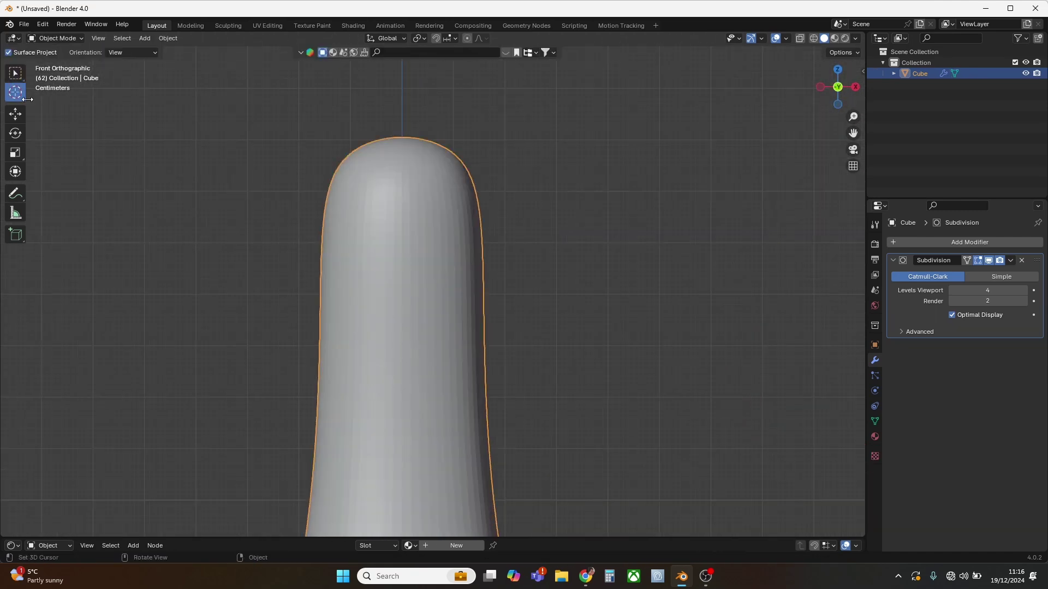
pyautogui.hotkey('shift', 'a')
pyautogui.moveTo(415, 270)
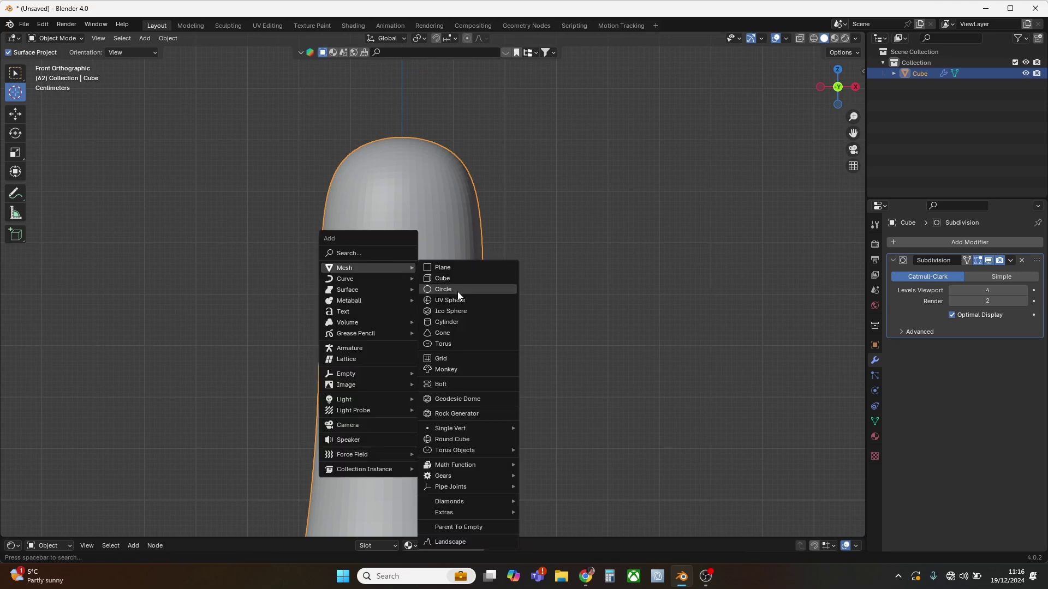
pyautogui.click(460, 301)
pyautogui.press('s')
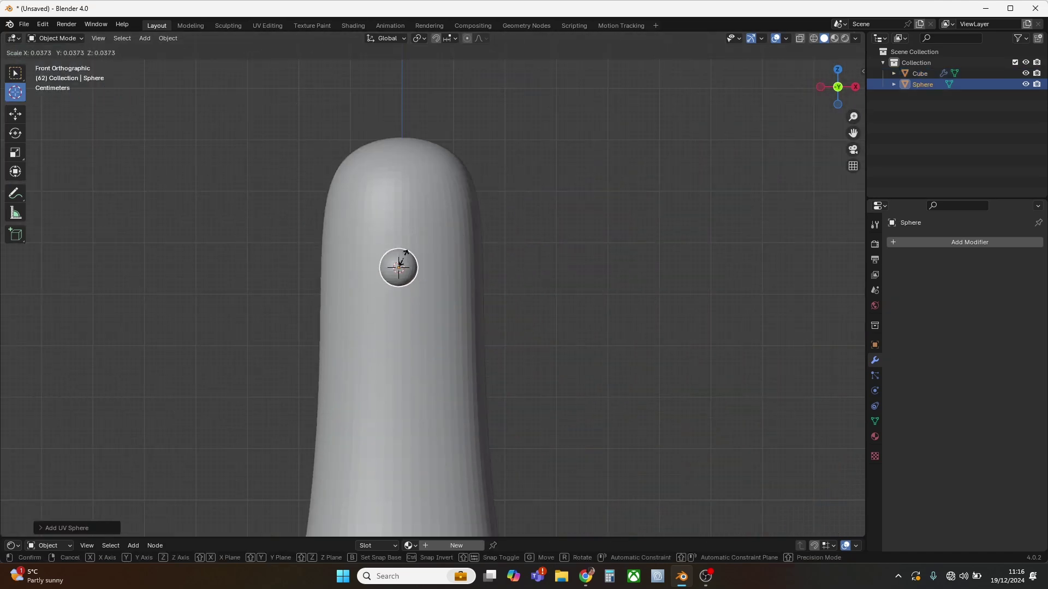
pyautogui.click(408, 259)
# - Apply smooth shading to both the small sphere and the body
pyautogui.scroll(2, 445, 278)
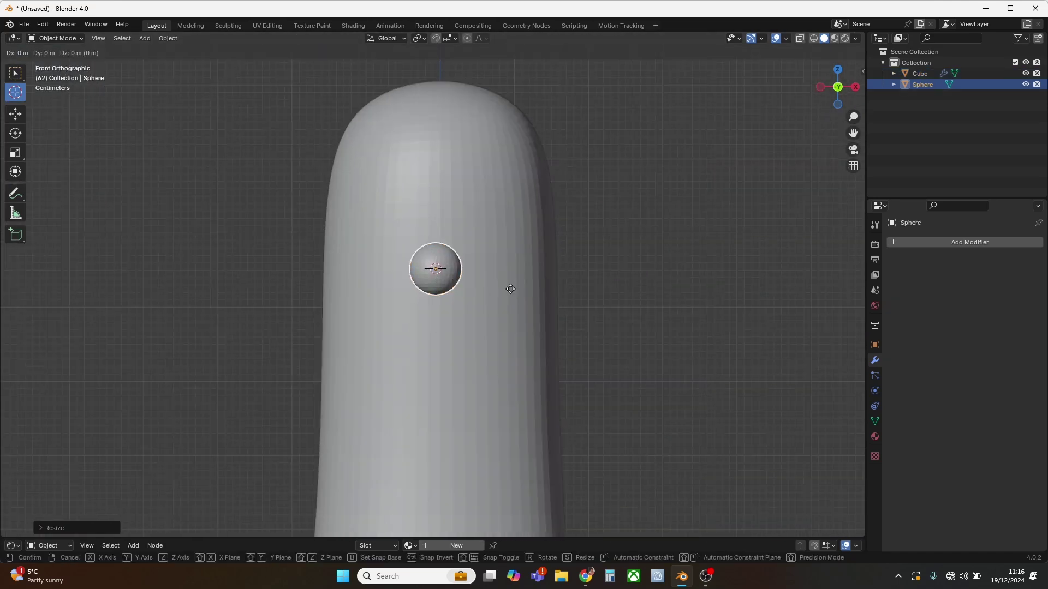
pyautogui.rightClick(453, 263)
pyautogui.click(445, 275)
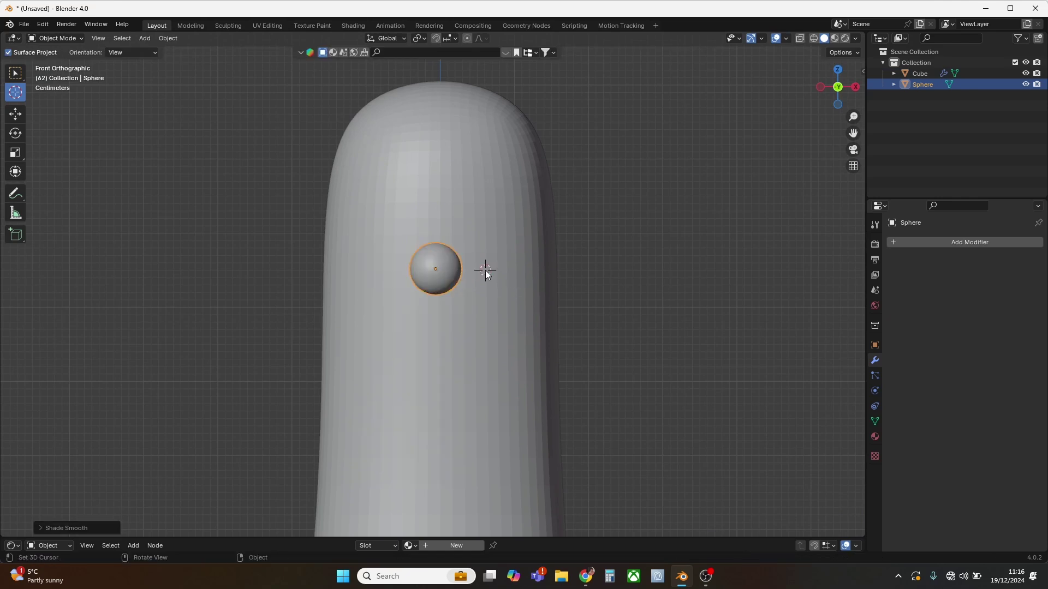
pyautogui.rightClick(485, 270)
pyautogui.click(16, 76)
pyautogui.click(435, 220)
pyautogui.rightClick(435, 220)
pyautogui.click(437, 221)
# - Move the small sphere sideways to the left half of the head as an eye
pyautogui.click(435, 268)
pyautogui.scroll(-1, 480, 265)
pyautogui.press('g')
pyautogui.click(470, 267)
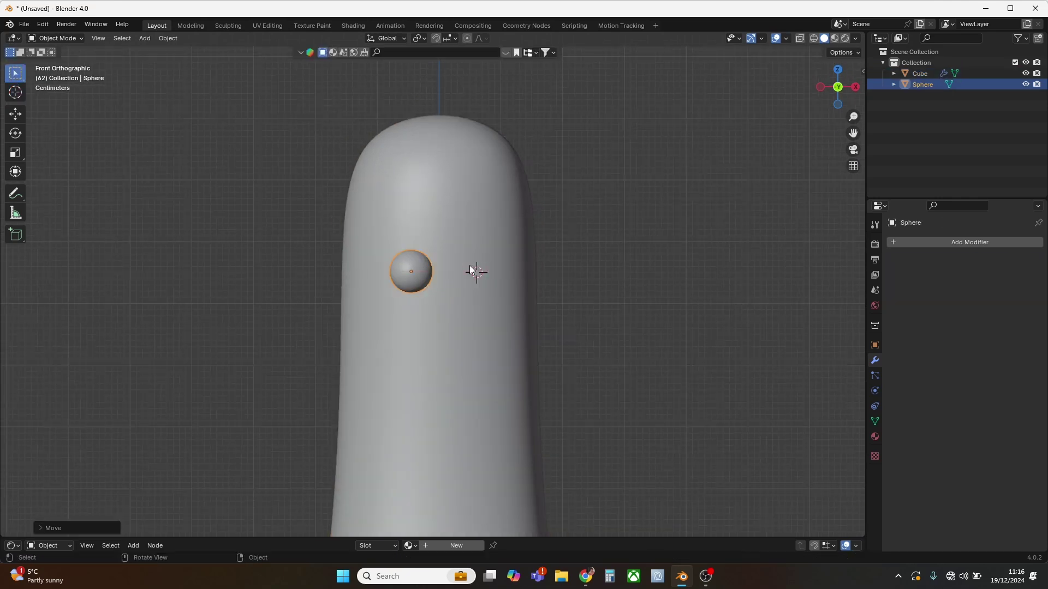
# - Duplicate the eye sphere and place the copy along X on the other half of the head
pyautogui.hotkey('shift', 'd')
pyautogui.press('x')
pyautogui.click(454, 268)
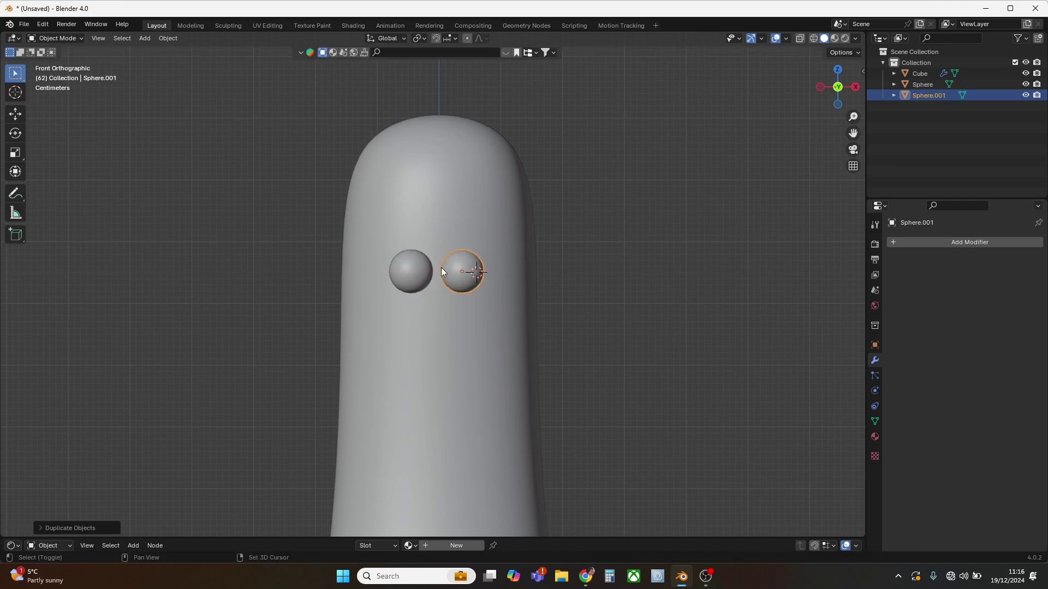
# - Select both eye spheres and move them together along Y to adjust how deeply they sit in the head
pyautogui.click(411, 271)
pyautogui.moveTo(411, 271); pyautogui.dragTo(519, 330, button='middle')
pyautogui.keyDown('shift'); pyautogui.click(520, 330); pyautogui.keyUp('shift')
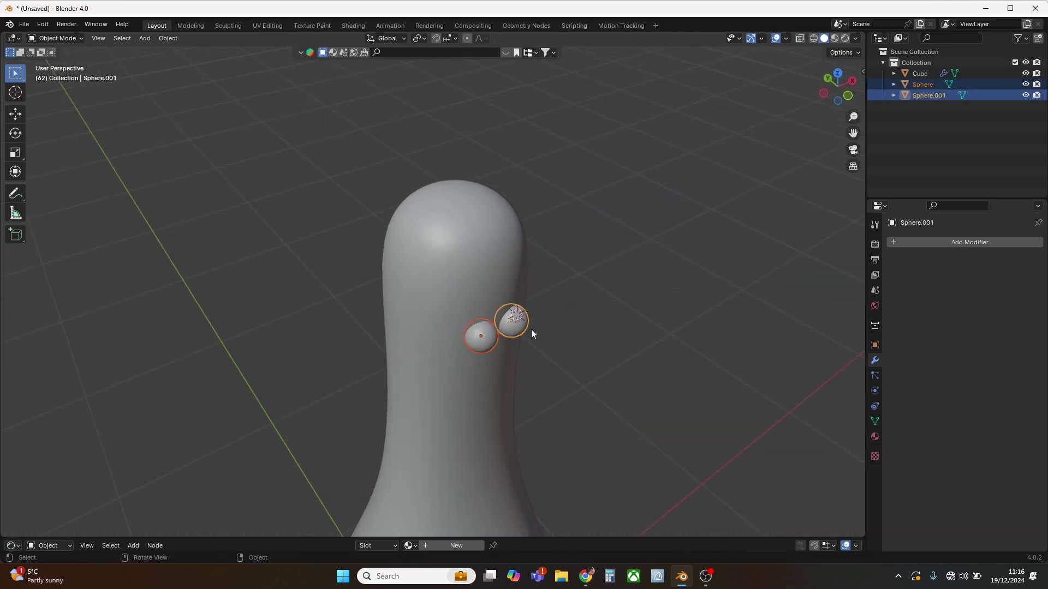
pyautogui.press('g')
pyautogui.press('y')
pyautogui.click(578, 345)
pyautogui.click(582, 345)
pyautogui.press('KP_1')
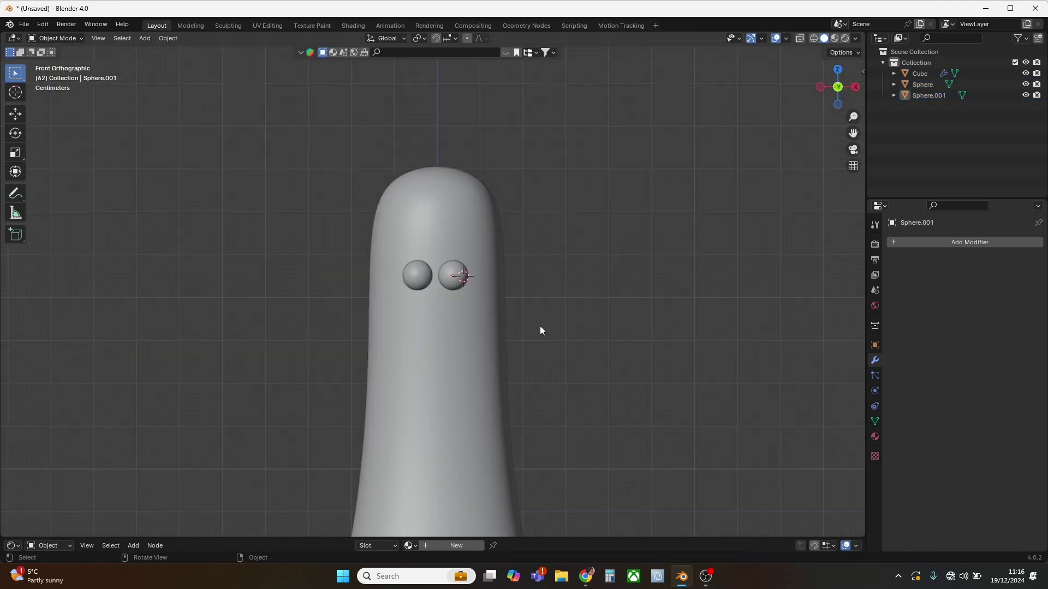
pyautogui.scroll(-4, 490, 289)
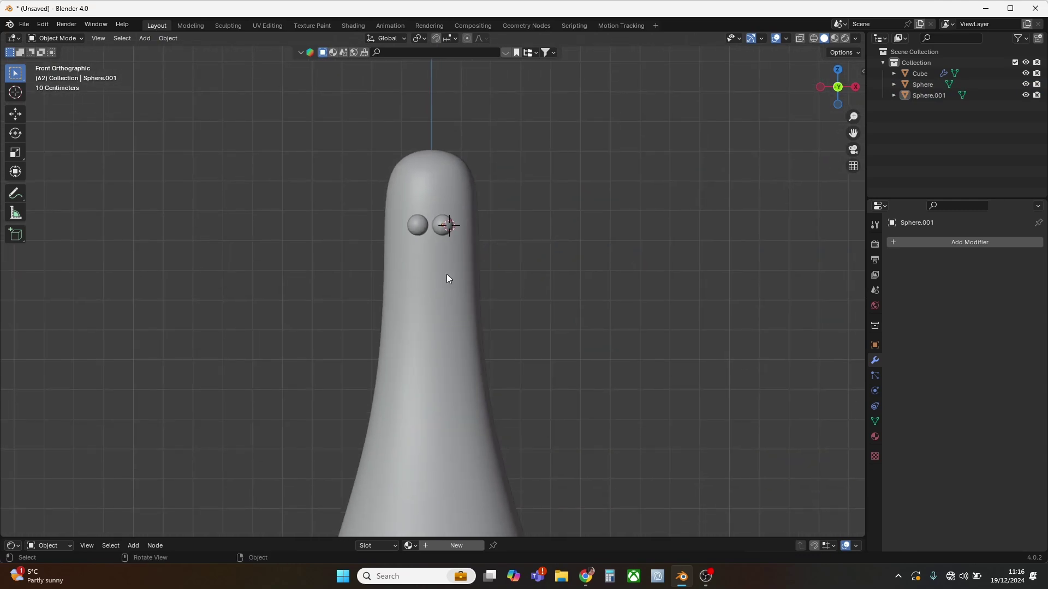
# - Place the 3D cursor centrally below the eyes, add a UV sphere there and scale it to about 0.13
pyautogui.scroll(2, 406, 259)
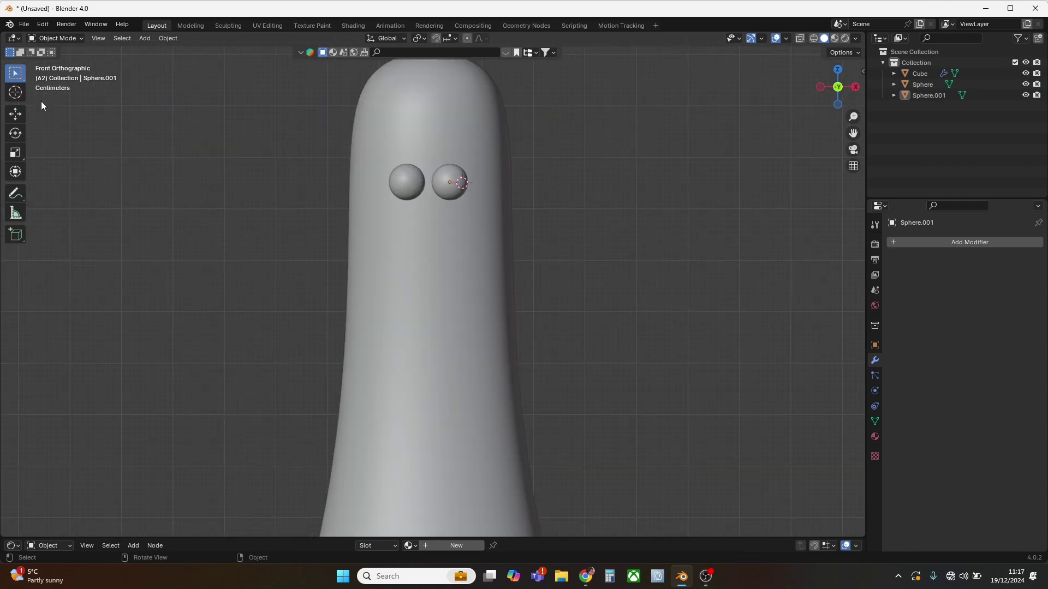
pyautogui.click(427, 249)
pyautogui.hotkey('shift', 'a')
pyautogui.moveTo(427, 249)
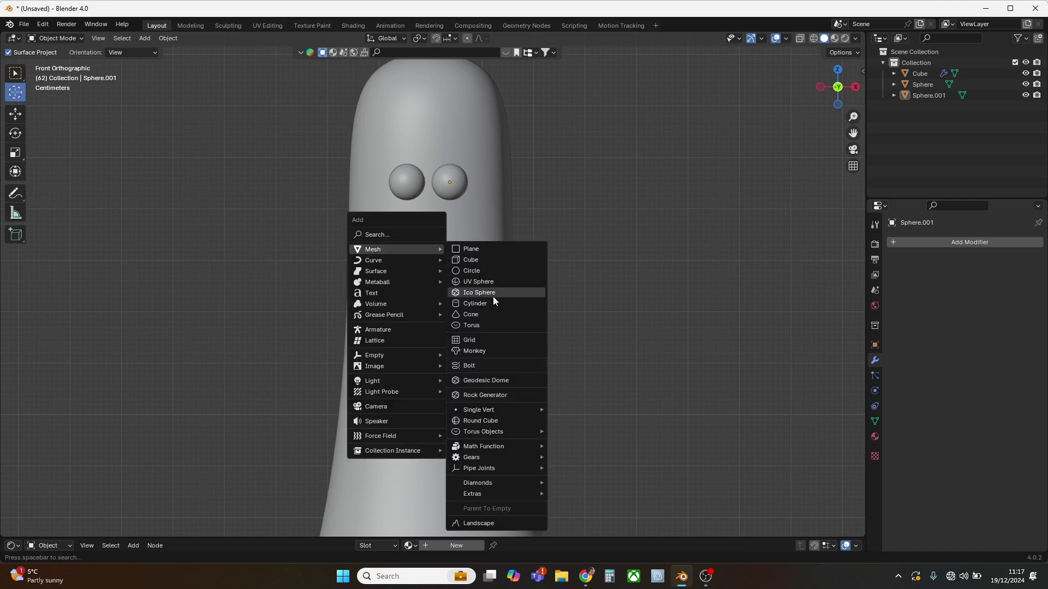
pyautogui.click(477, 282)
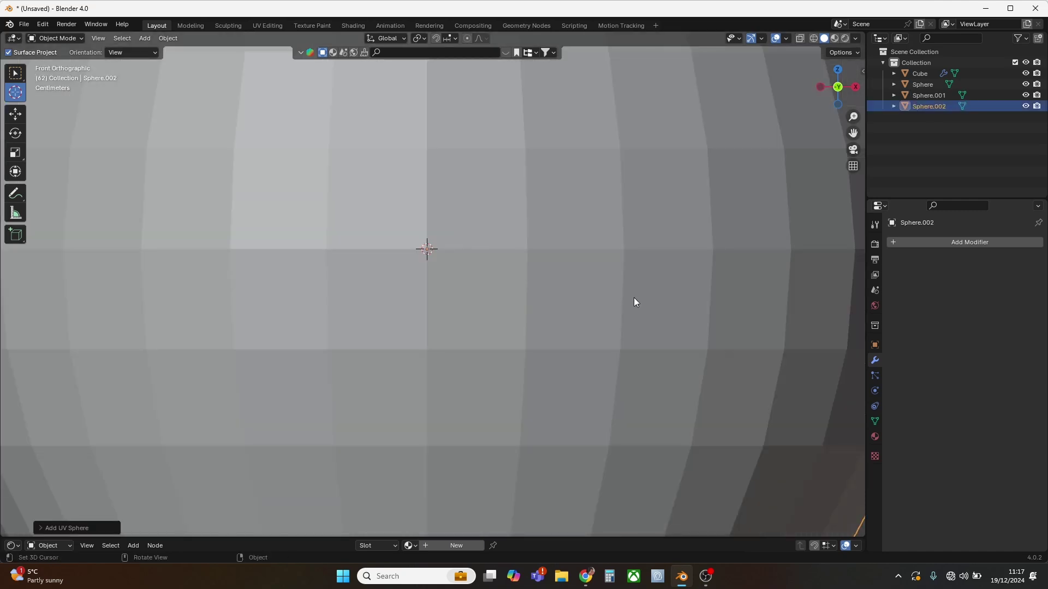
pyautogui.scroll(-4, 624, 301)
pyautogui.press('s')
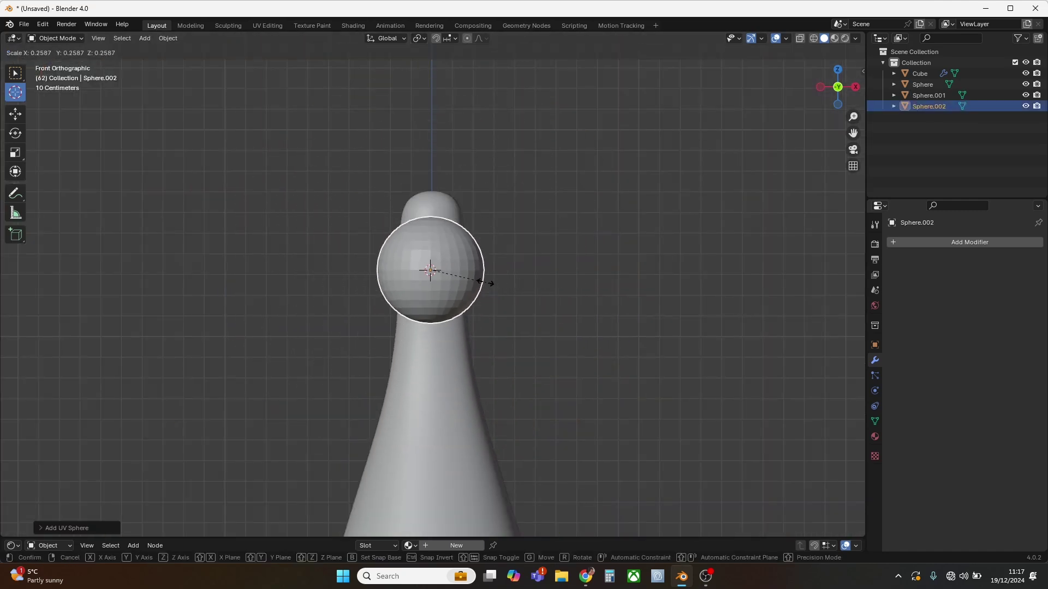
pyautogui.click(461, 281)
# - Rotate the new sphere about X so its pole faces forward, and lower it about 0.05 m
pyautogui.press('r')
pyautogui.press('x')
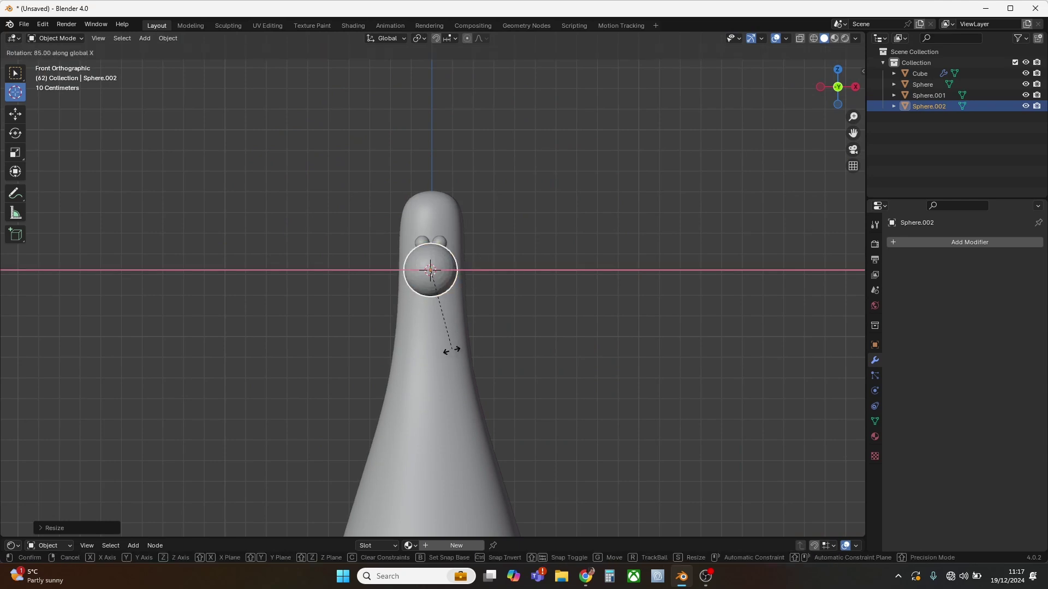
pyautogui.click(435, 360)
pyautogui.scroll(3, 481, 310)
pyautogui.press('g')
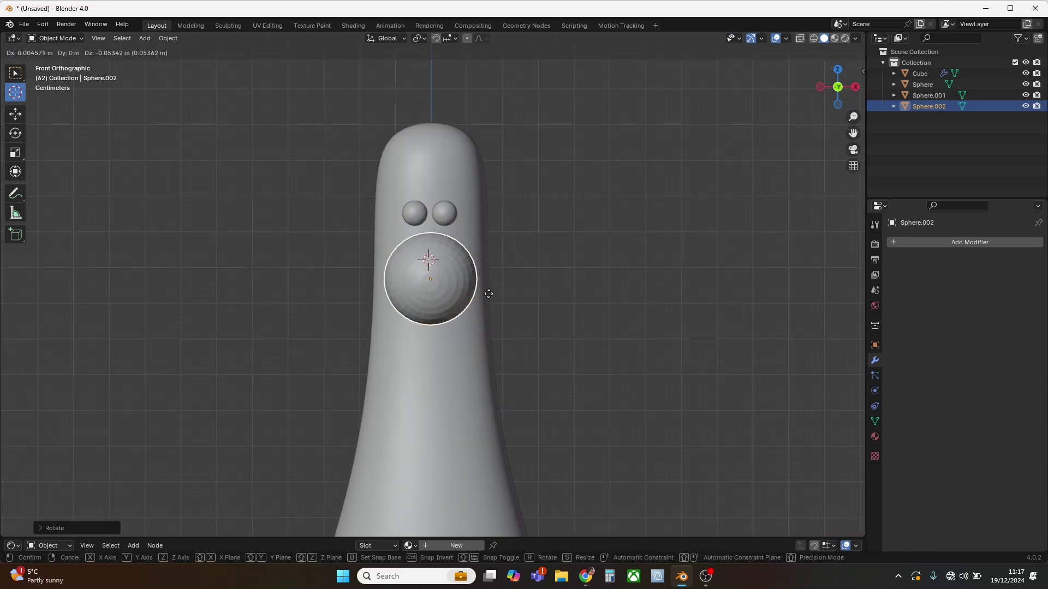
pyautogui.click(489, 293)
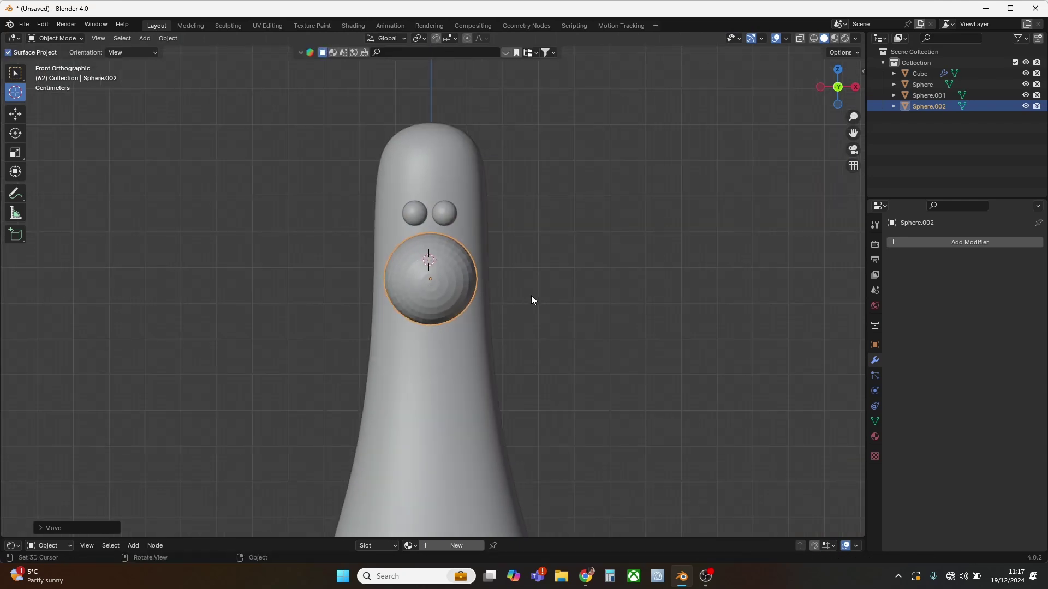
# - Pull the sphere's front pole vertex forward about 0.07 m along Y with proportional editing at a size of 0.2633 m
pyautogui.moveTo(534, 296); pyautogui.dragTo(489, 333, button='middle')
pyautogui.press('Tab')
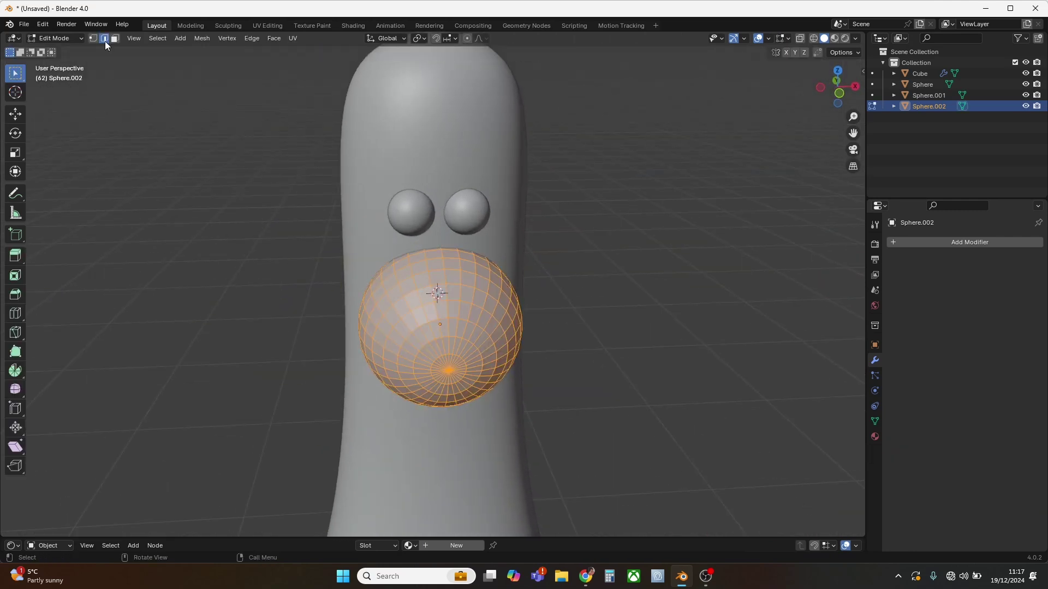
pyautogui.press('1')
pyautogui.click(451, 372)
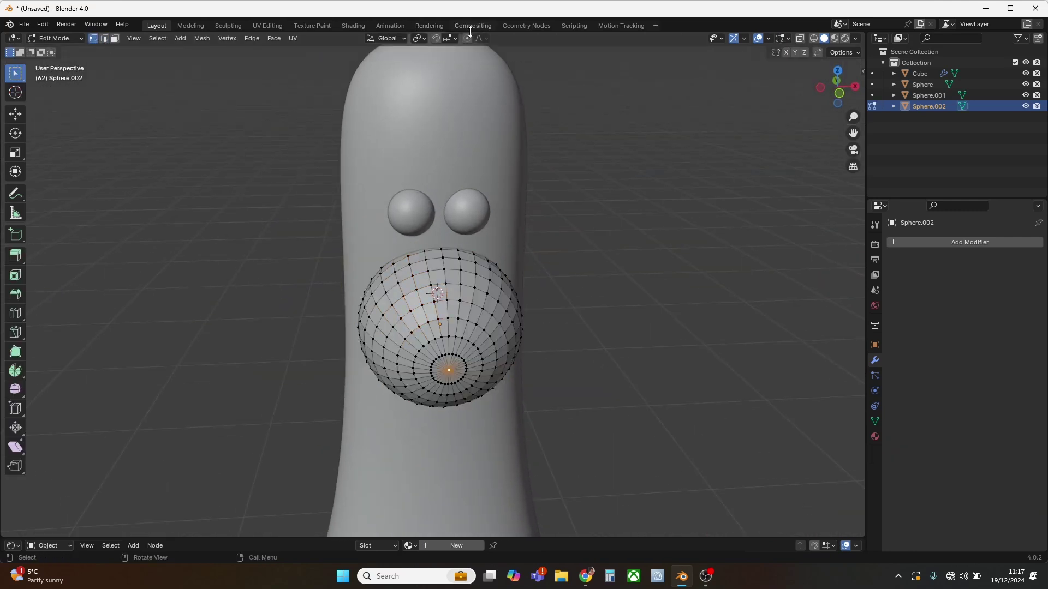
pyautogui.moveTo(532, 266)
pyautogui.mouseDown(button='middle')
pyautogui.moveTo(580, 285)
pyautogui.moveTo(513, 272)
pyautogui.mouseUp(button='middle')
pyautogui.press('g')
pyautogui.press('y')
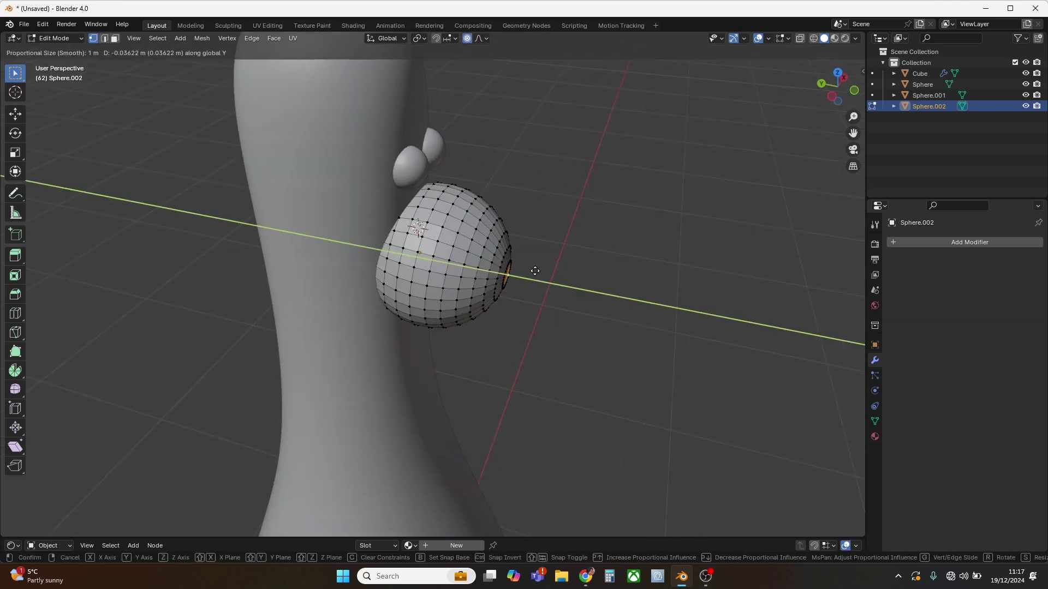
pyautogui.scroll(11, 546, 275)
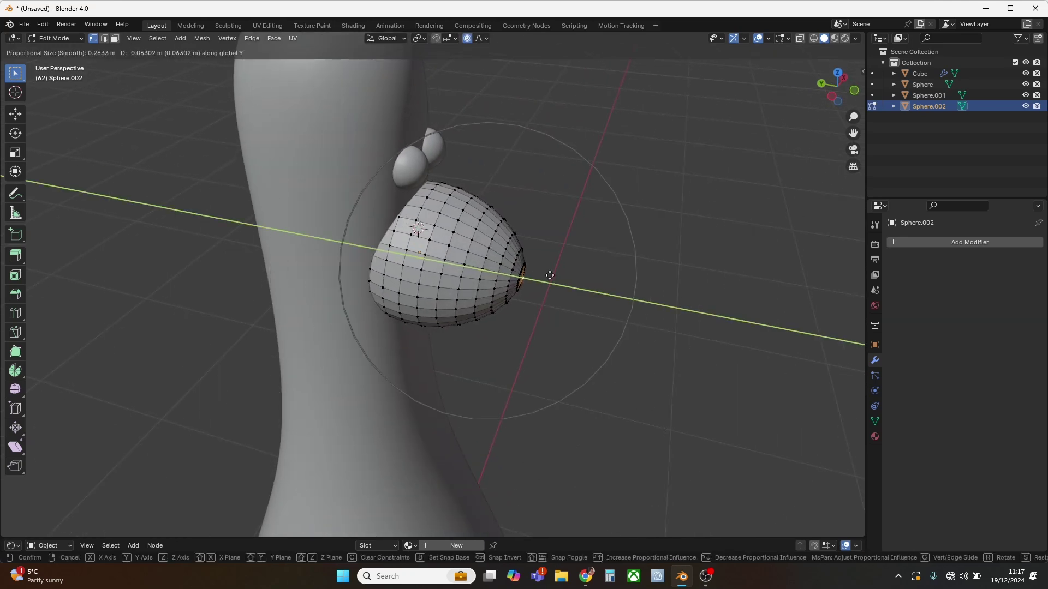
pyautogui.click(555, 276)
# - Raise the sphere's bottom vertex along Z with proportional editing to flatten the nose's underside, and return to Object Mode
pyautogui.moveTo(557, 287); pyautogui.dragTo(431, 256, button='middle')
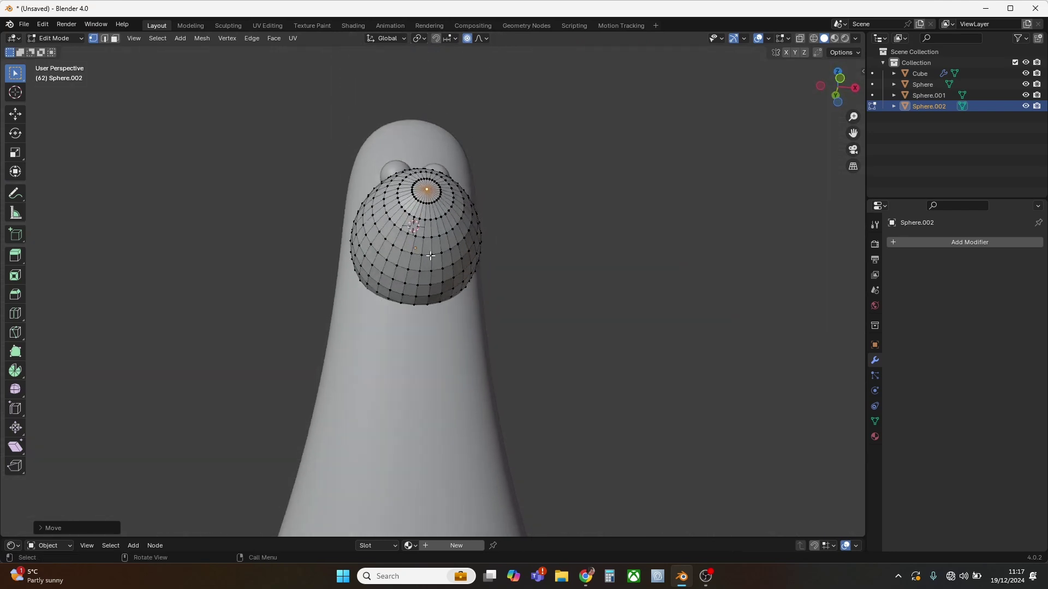
pyautogui.click(415, 302)
pyautogui.moveTo(415, 302); pyautogui.dragTo(512, 332, button='middle')
pyautogui.press('KP_3')
pyautogui.press('g')
pyautogui.press('z')
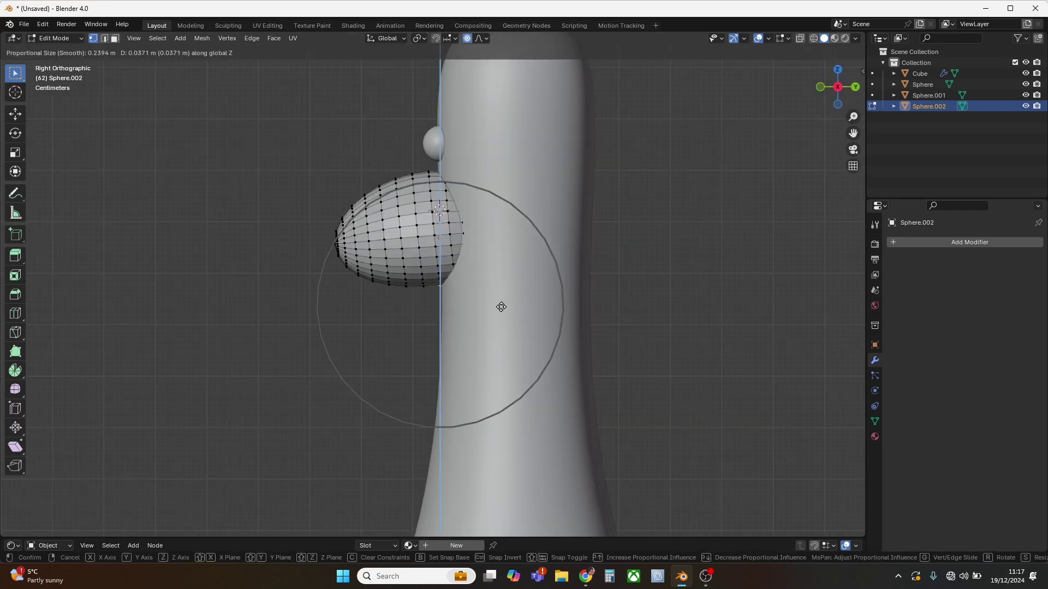
pyautogui.scroll(-2, 501, 307)
pyautogui.click(498, 292)
pyautogui.press('Tab')
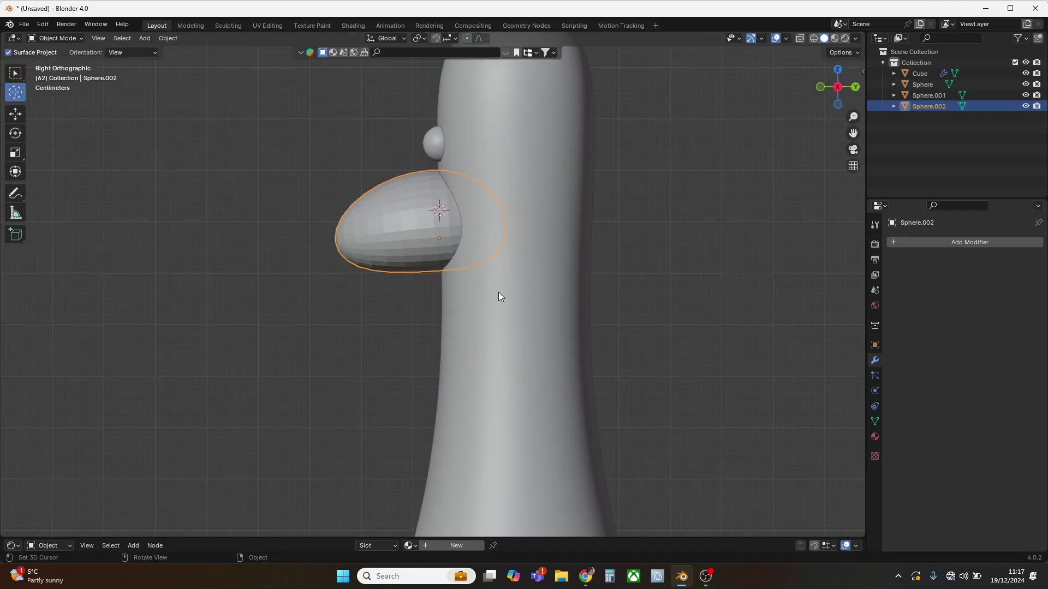
# - Scale the nose along X and enlarge it uniformly to nearly the width of the head
pyautogui.press('KP_1')
pyautogui.press('s')
pyautogui.press('x')
pyautogui.click(515, 279)
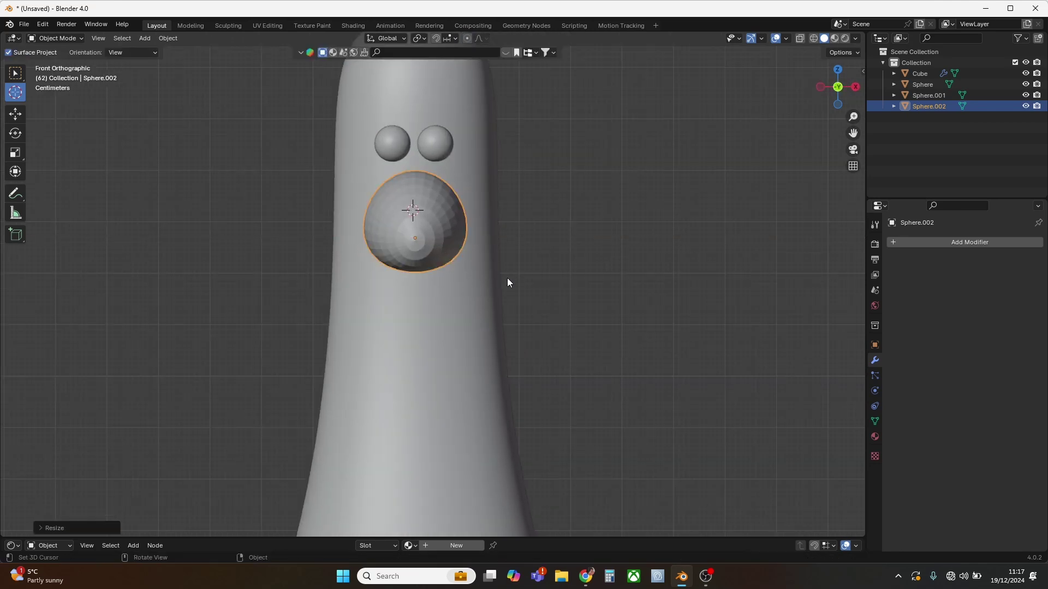
pyautogui.press('s')
pyautogui.click(543, 293)
# - Lower the nose along Z below the eyes and apply its scale
pyautogui.press('g')
pyautogui.press('z')
pyautogui.click(539, 324)
pyautogui.hotkey('ctrl', 'a')
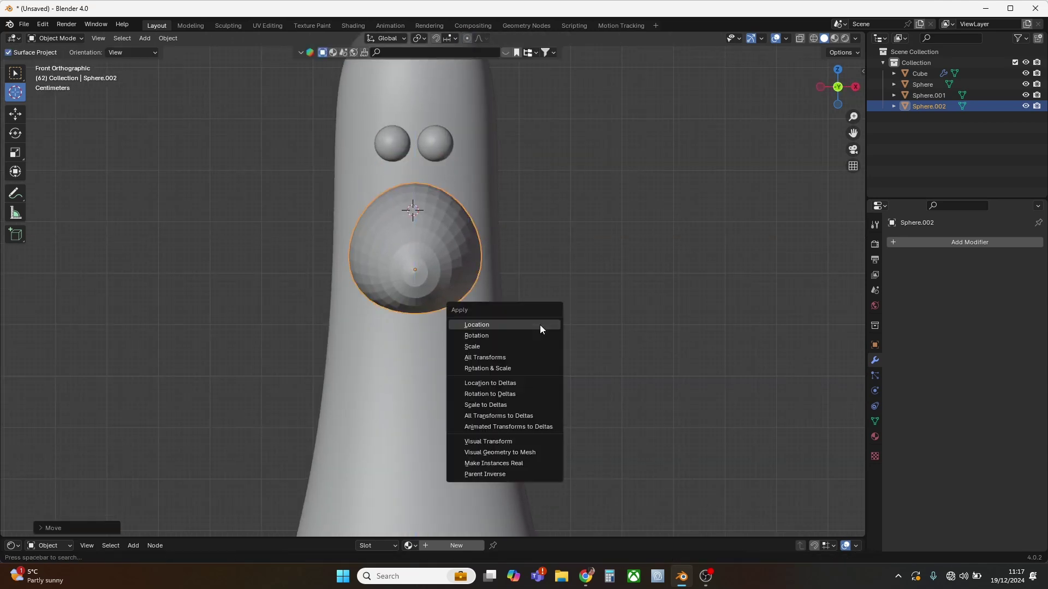
pyautogui.click(521, 343)
# - Apply smooth shading to the nose and narrow it along X into an egg shape
pyautogui.moveTo(472, 285); pyautogui.dragTo(491, 306, button='middle')
pyautogui.press('KP_1')
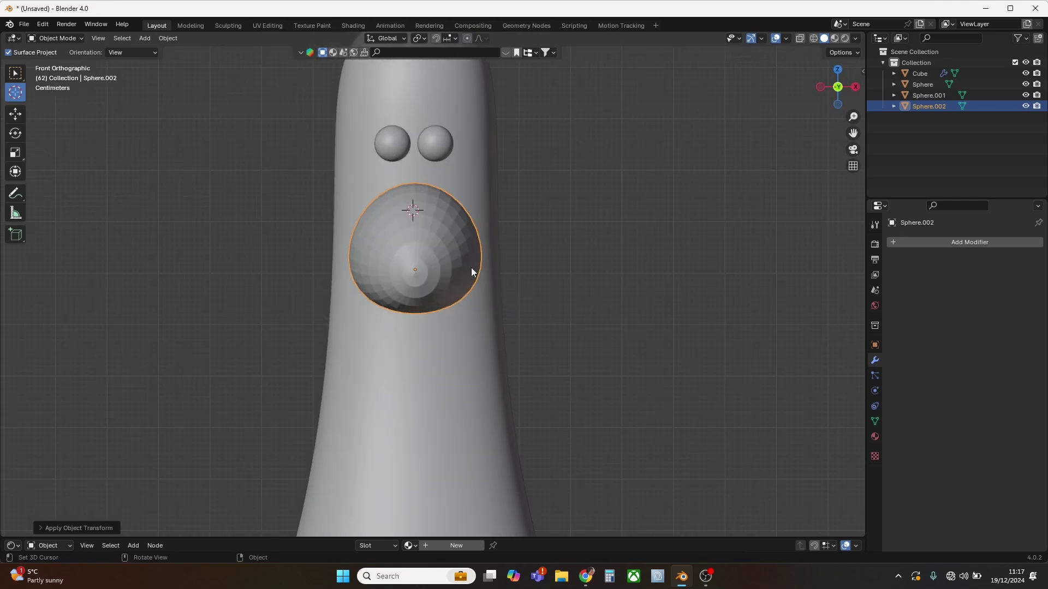
pyautogui.rightClick(445, 254)
pyautogui.click(446, 254)
pyautogui.moveTo(446, 254)
pyautogui.mouseDown(button='middle')
pyautogui.moveTo(548, 292)
pyautogui.moveTo(485, 301)
pyautogui.mouseUp(button='middle')
pyautogui.scroll(-6, 526, 295)
pyautogui.press('KP_1')
pyautogui.press('s')
pyautogui.press('x')
pyautogui.click(514, 293)
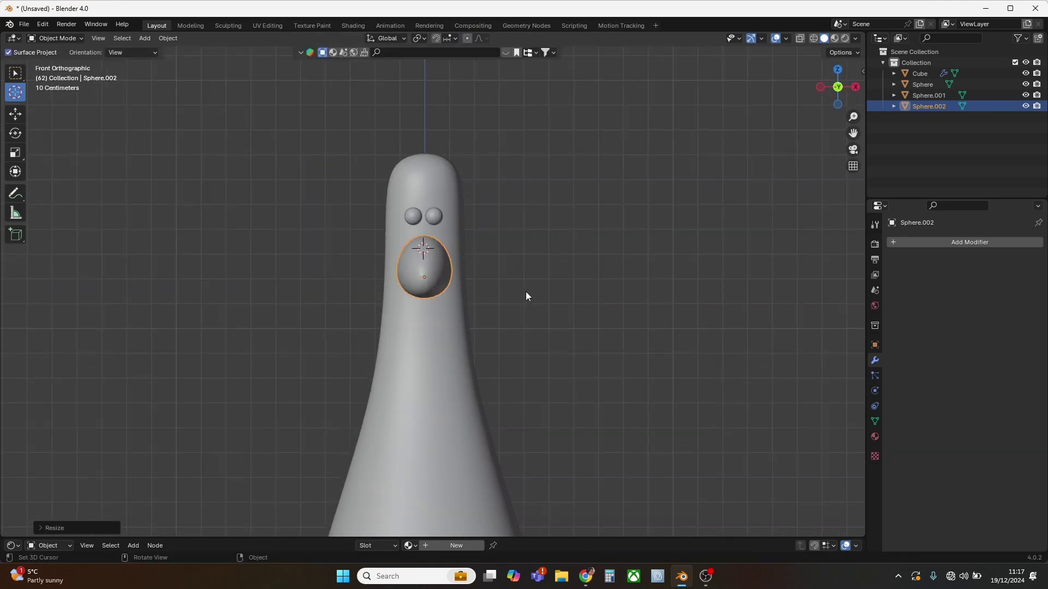
# - Stretch the nose along Z to about 1.14
pyautogui.scroll(2, 525, 295)
pyautogui.press('s')
pyautogui.press('z')
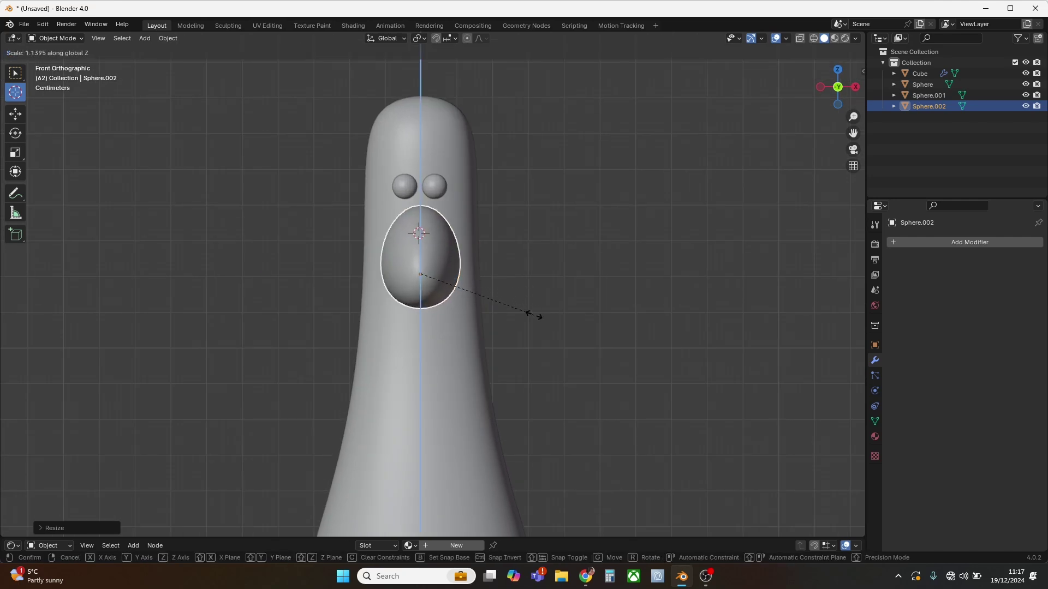
pyautogui.click(534, 315)
pyautogui.moveTo(534, 315)
pyautogui.mouseDown(button='middle')
pyautogui.moveTo(587, 314)
pyautogui.moveTo(537, 306)
pyautogui.mouseUp(button='middle')
pyautogui.click(587, 313)
pyautogui.moveTo(456, 262); pyautogui.dragTo(505, 263, button='middle')
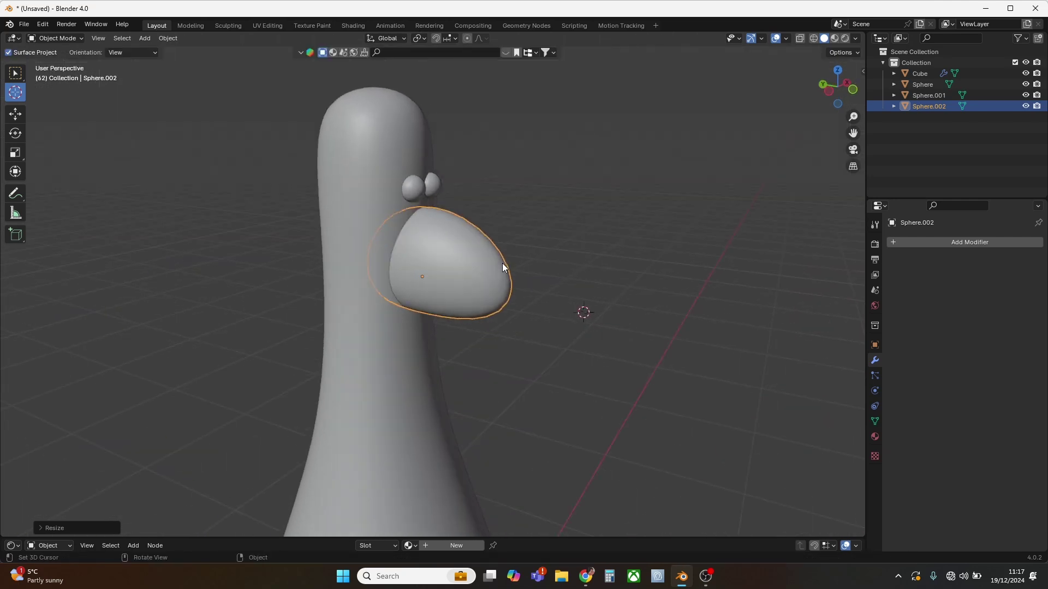
# - Inspect the nose mesh in Edit Mode, return to Object Mode and add a Subdivision Surface modifier to it
pyautogui.click(22, 77)
pyautogui.click(463, 268)
pyautogui.moveTo(437, 260); pyautogui.dragTo(388, 268, button='middle')
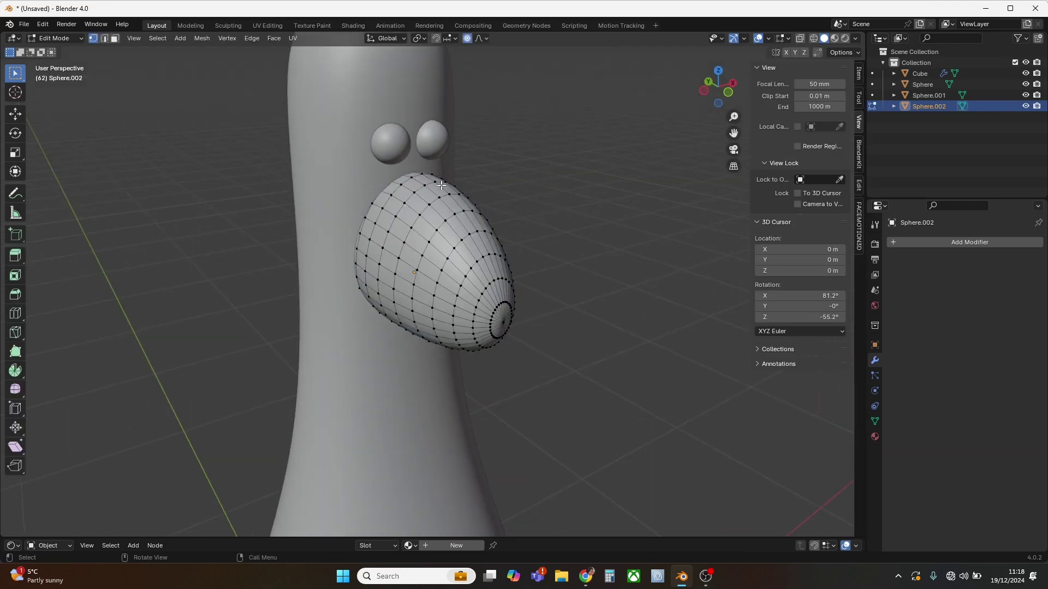
pyautogui.press('KP_1')
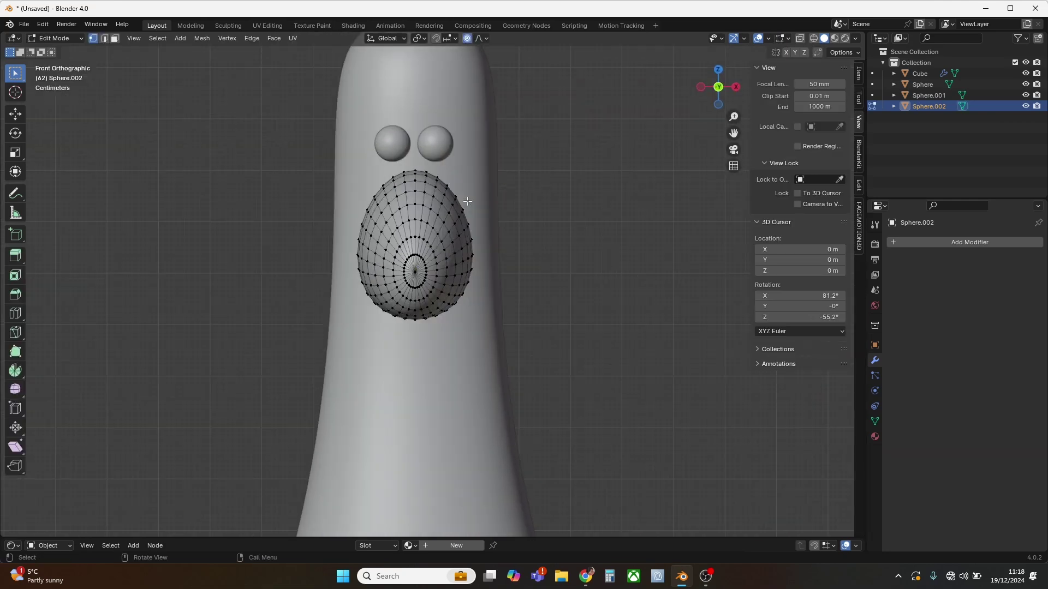
pyautogui.moveTo(402, 236); pyautogui.dragTo(493, 273, button='middle')
pyautogui.press('Tab')
pyautogui.rightClick(493, 272)
pyautogui.click(946, 238)
pyautogui.write('s')
pyautogui.click(877, 263)
# - Move the nose back along Y so it sinks further into the head
pyautogui.moveTo(669, 272); pyautogui.dragTo(403, 264, button='middle')
pyautogui.click(610, 303)
pyautogui.click(402, 264)
pyautogui.press('g')
pyautogui.press('y')
pyautogui.click(460, 262)
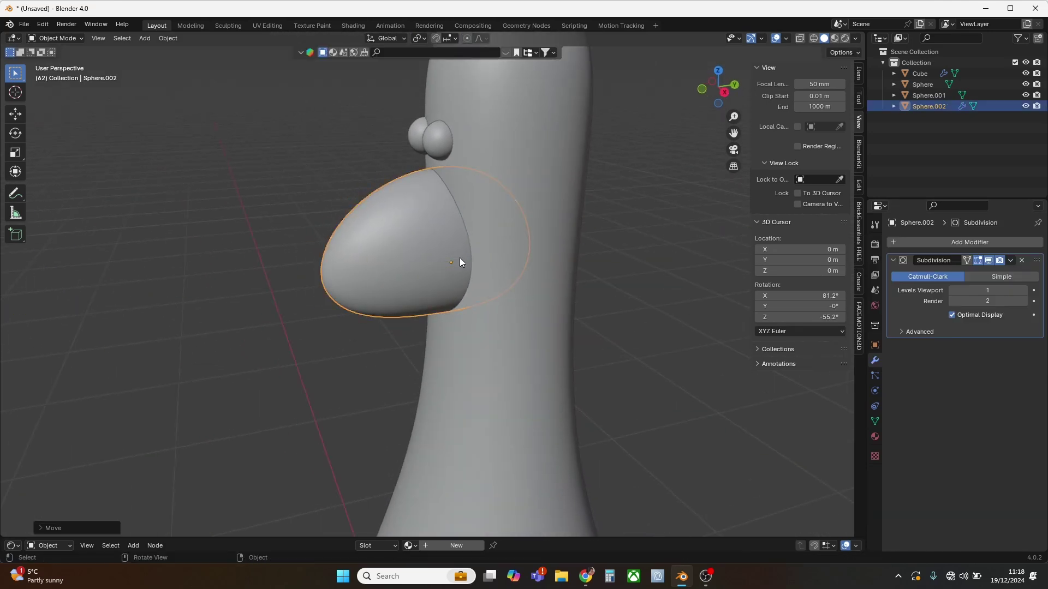
# - Scale the nose uniformly and adjust its height along Z beneath the eyes
pyautogui.press('KP_1')
pyautogui.press('s')
pyautogui.click(558, 257)
pyautogui.moveTo(558, 257); pyautogui.dragTo(538, 247, button='middle')
pyautogui.press('g')
pyautogui.press('z')
pyautogui.click(487, 273)
pyautogui.click(568, 285)
# - Open the body mesh for editing in the front view
pyautogui.scroll(-10, 570, 286)
pyautogui.click(487, 307)
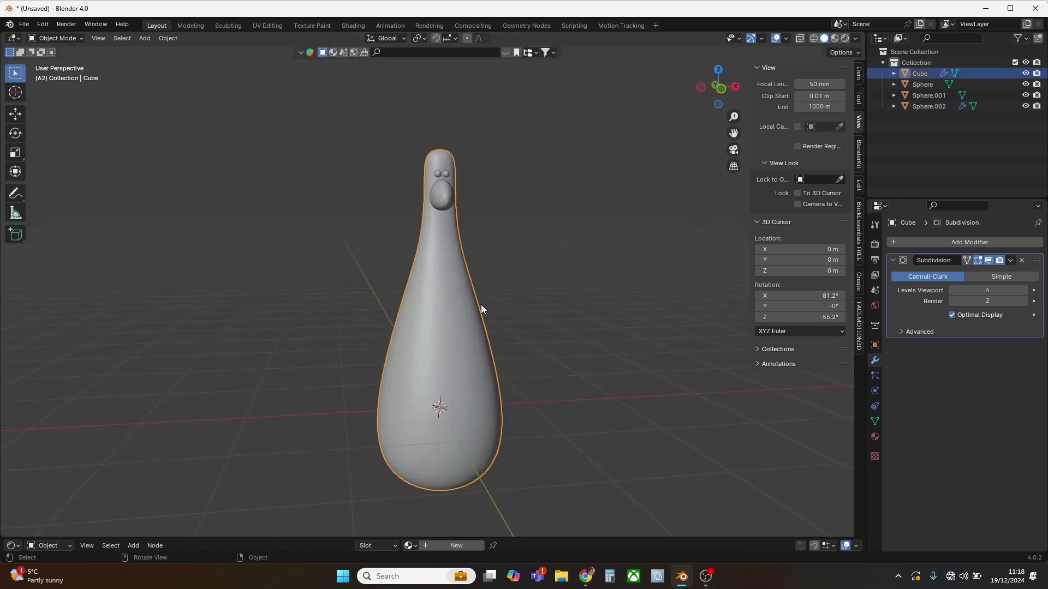
pyautogui.press('Tab')
pyautogui.press('KP_1')
pyautogui.scroll(1, 480, 295)
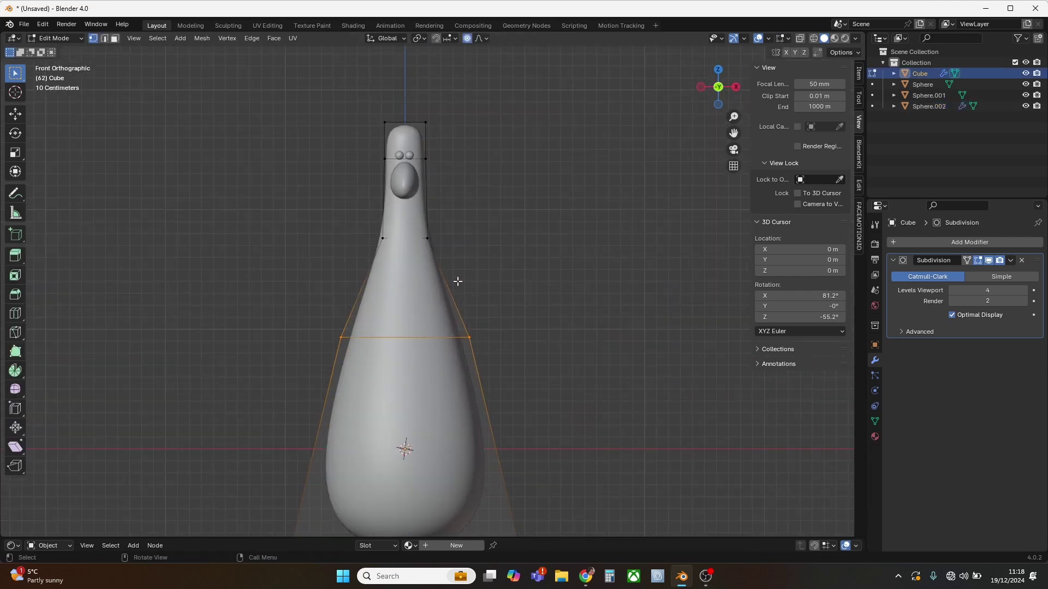
# - Try to raise the body's wide edge loop below the neck about 0.15 m along Z
pyautogui.press('g')
pyautogui.press('z')
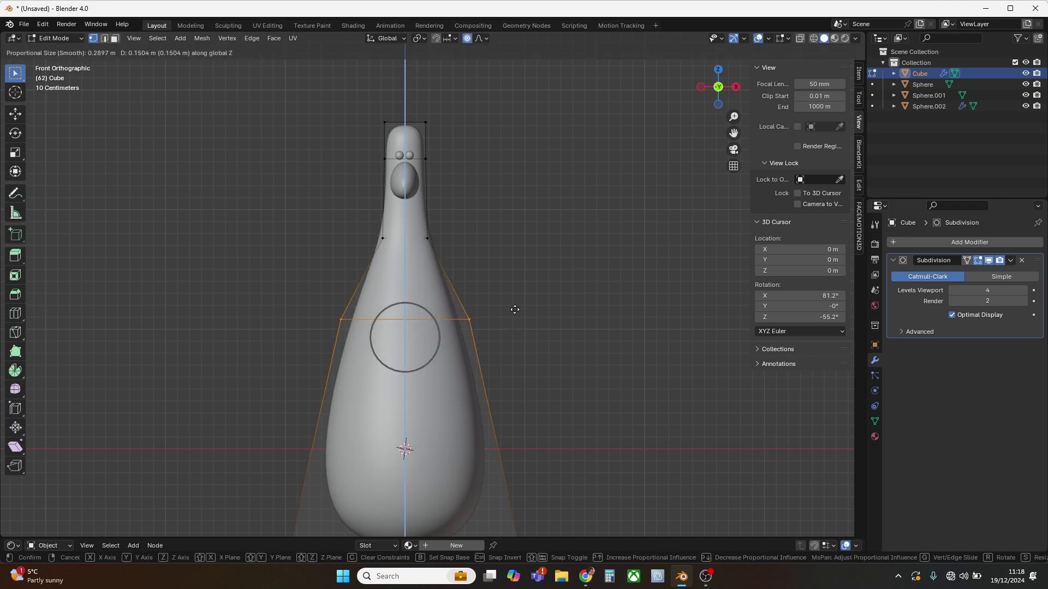
pyautogui.click(514, 305)
# - Select the edge loop at the base of the neck, scale it slightly outward and return to Object Mode
pyautogui.moveTo(514, 304); pyautogui.dragTo(403, 300, button='middle')
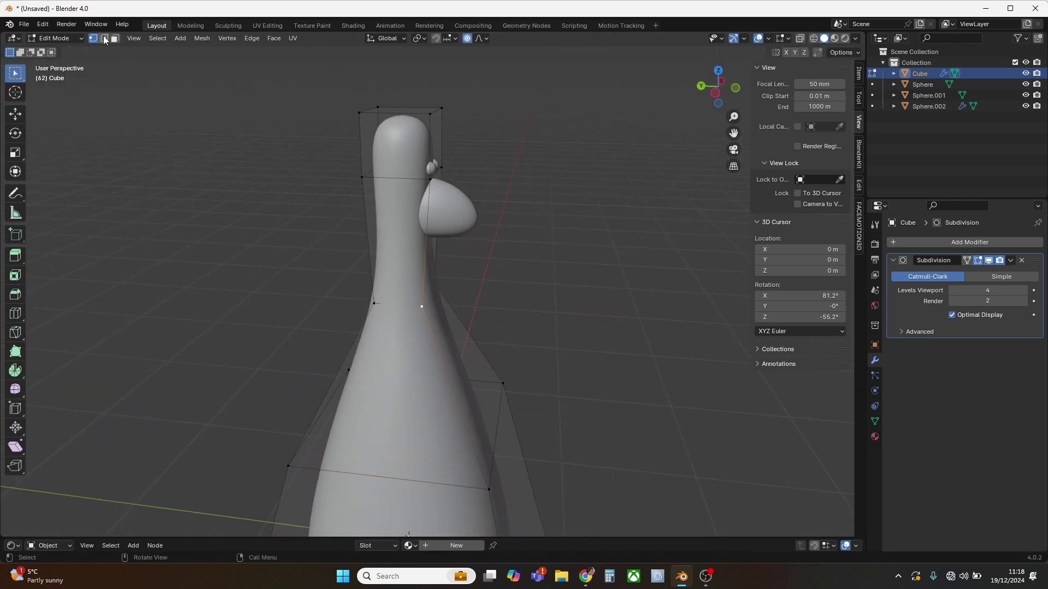
pyautogui.press('KP_1')
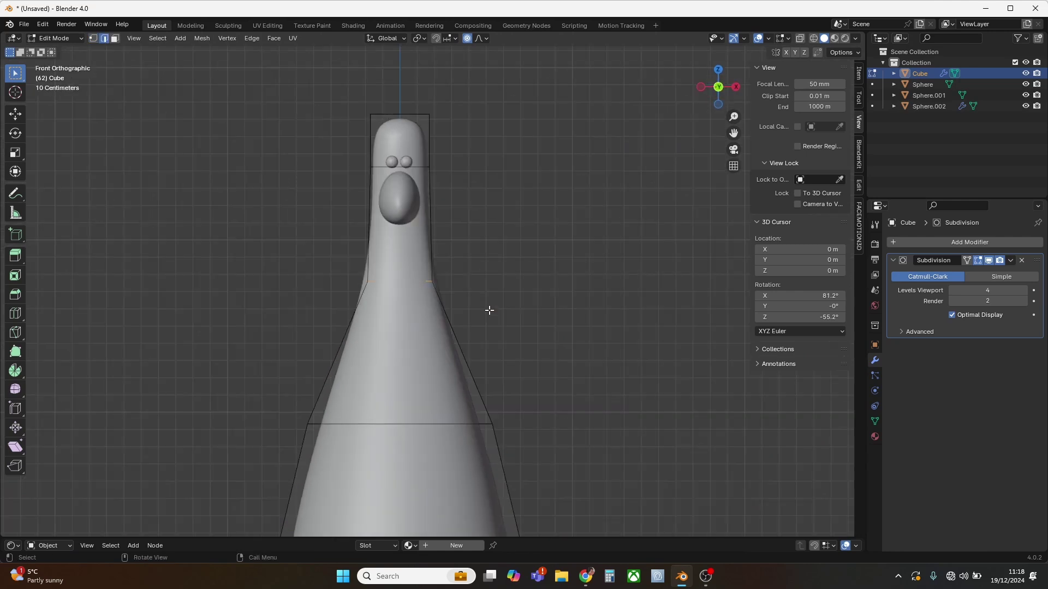
pyautogui.press('s')
pyautogui.click(503, 312)
pyautogui.press('s')
pyautogui.click(510, 313)
pyautogui.press('Tab')
pyautogui.moveTo(432, 240); pyautogui.dragTo(220, 151, button='middle')
# - Select the body's bottom face in Edit Mode and raise it about 0.3 m along Z
pyautogui.press('Tab')
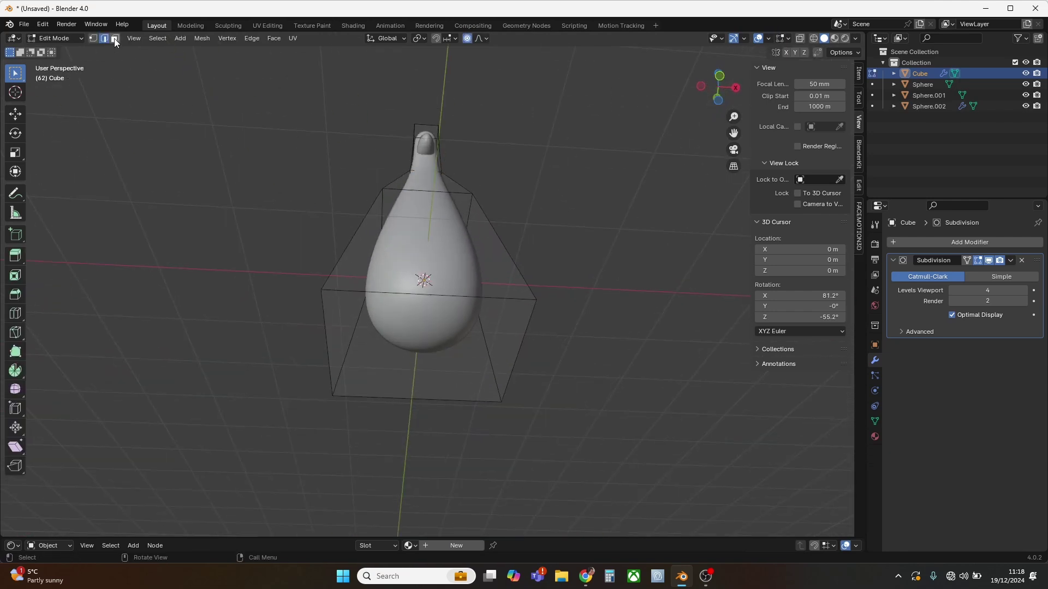
pyautogui.click(115, 38)
pyautogui.click(481, 339)
pyautogui.press('KP_1')
pyautogui.press('g')
pyautogui.press('z')
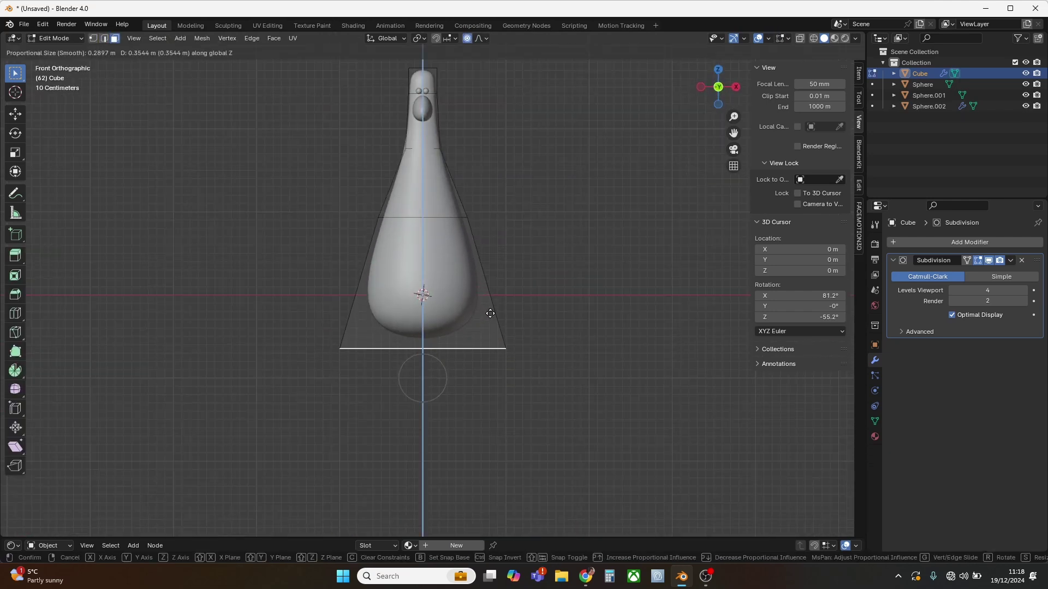
pyautogui.click(491, 317)
# - Scale the body's bottom face to about 0.88 along X, adjust its overall size uniformly and return to Object Mode
pyautogui.press('s')
pyautogui.press('x')
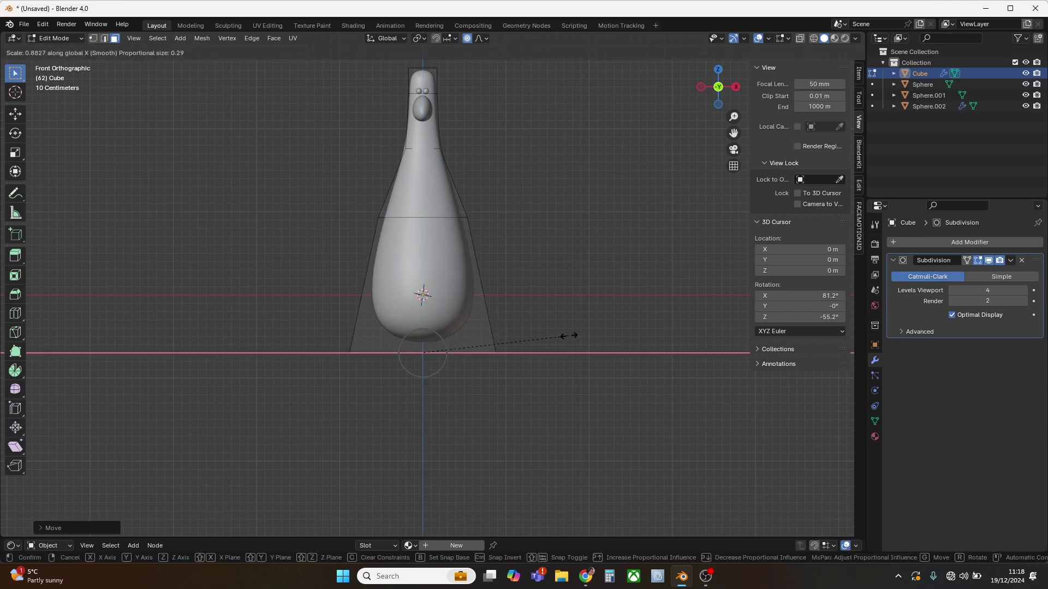
pyautogui.click(568, 337)
pyautogui.keyDown('shift'); pyautogui.moveTo(536, 313); pyautogui.dragTo(512, 374, button='middle'); pyautogui.keyUp('shift')
pyautogui.scroll(2, 540, 356)
pyautogui.press('s')
pyautogui.click(537, 342)
pyautogui.press('Tab')
pyautogui.scroll(-2, 524, 329)
pyautogui.moveTo(512, 374); pyautogui.dragTo(493, 359, button='middle')
# - Select the body's lower ring of side faces, raise it about 0.3 m along Z and return to Object Mode
pyautogui.press('Tab')
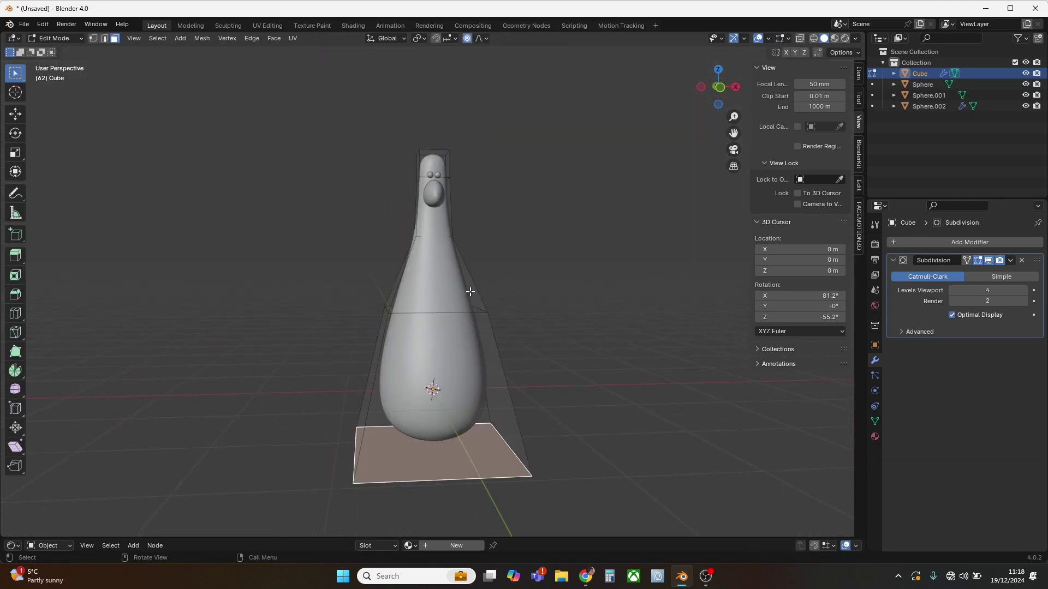
pyautogui.moveTo(470, 291); pyautogui.dragTo(403, 310, button='middle')
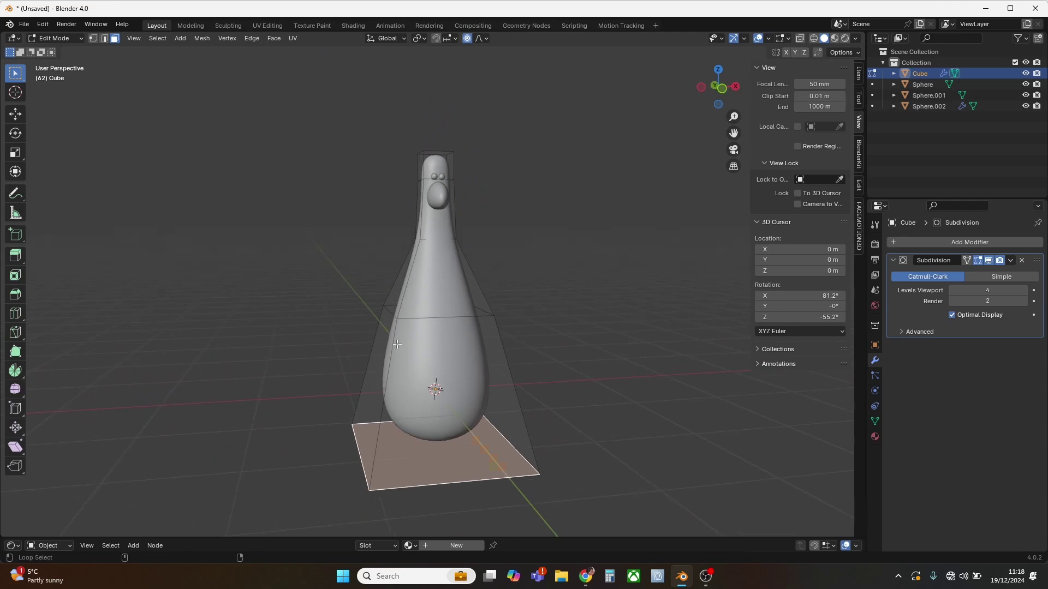
pyautogui.keyDown('alt'); pyautogui.click(419, 335); pyautogui.keyUp('alt')
pyautogui.press('KP_1')
pyautogui.press('g')
pyautogui.press('z')
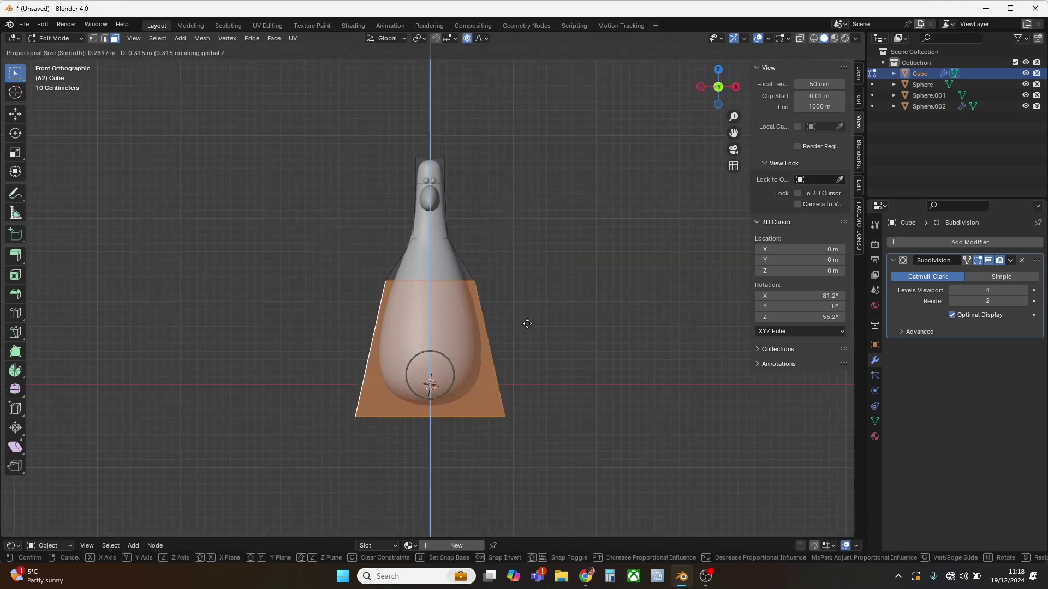
pyautogui.click(527, 317)
pyautogui.press('Tab')
# - Select the front bottom edge of the body in Edit Mode and move it inward along Y
pyautogui.moveTo(524, 314); pyautogui.dragTo(436, 314, button='middle')
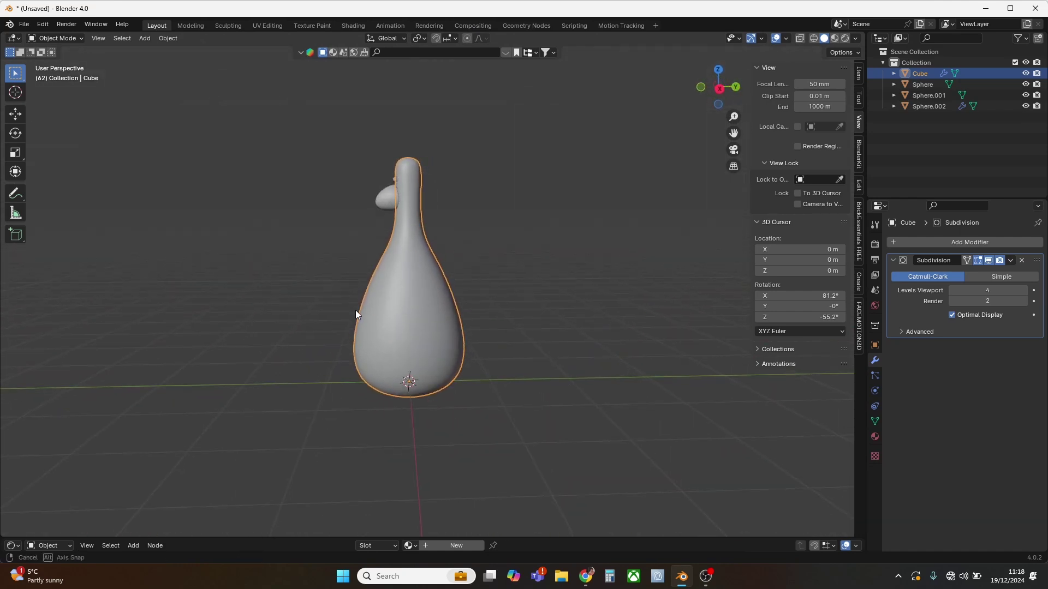
pyautogui.moveTo(375, 319); pyautogui.dragTo(415, 325, button='middle')
pyautogui.press('Tab')
pyautogui.click(380, 351)
pyautogui.moveTo(400, 367)
pyautogui.mouseDown(button='middle')
pyautogui.moveTo(358, 360)
pyautogui.moveTo(393, 384)
pyautogui.mouseUp(button='middle')
pyautogui.click(345, 421)
pyautogui.press('KP_3')
pyautogui.press('g')
pyautogui.press('y')
pyautogui.click(454, 381)
# - Move the body's rear bottom edge about 0.16 m inward along Y and return to Object Mode
pyautogui.moveTo(497, 375); pyautogui.dragTo(464, 393, button='middle')
pyautogui.click(489, 411)
pyautogui.press('KP_3')
pyautogui.press('g')
pyautogui.press('y')
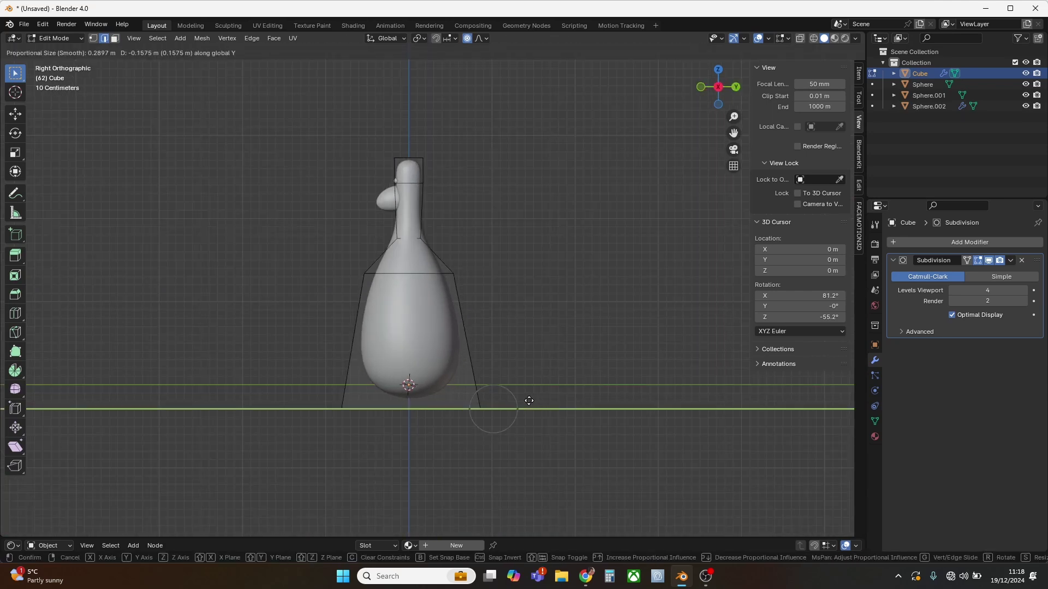
pyautogui.click(529, 400)
pyautogui.press('Tab')
# - Select the nose in the front view, enlarge it slightly and reposition it just below the eyes
pyautogui.moveTo(428, 364); pyautogui.dragTo(572, 377, button='middle')
pyautogui.press('KP_1')
pyautogui.scroll(2, 526, 336)
pyautogui.keyDown('shift'); pyautogui.moveTo(518, 334); pyautogui.dragTo(495, 431, button='middle'); pyautogui.keyUp('shift')
pyautogui.scroll(1, 496, 430)
pyautogui.keyDown('shift'); pyautogui.moveTo(451, 327); pyautogui.dragTo(472, 355, button='middle'); pyautogui.keyUp('shift')
pyautogui.scroll(3, 472, 355)
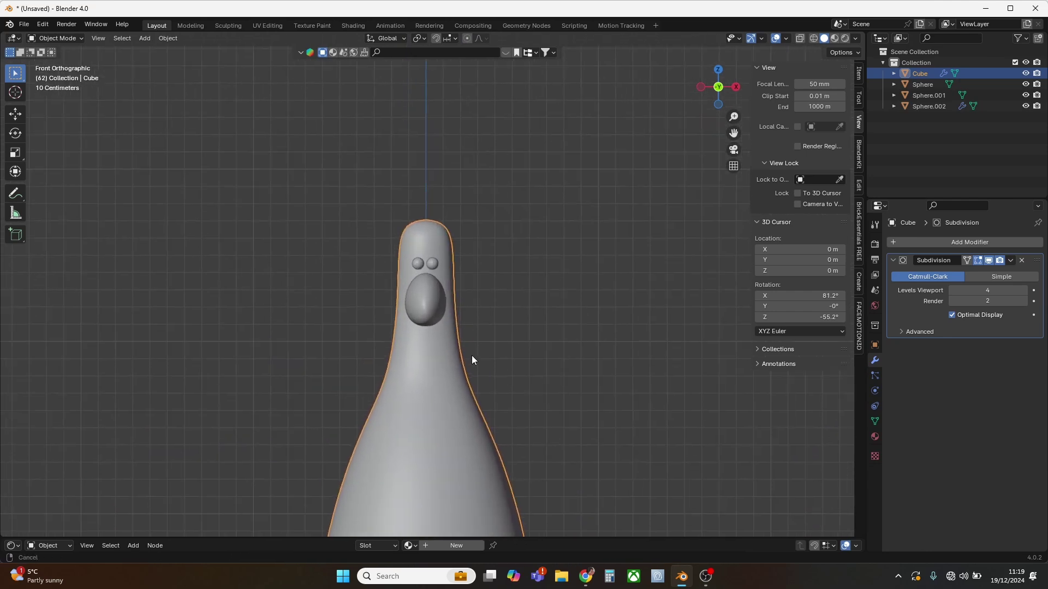
pyautogui.click(434, 321)
pyautogui.scroll(1, 464, 338)
pyautogui.click(496, 337)
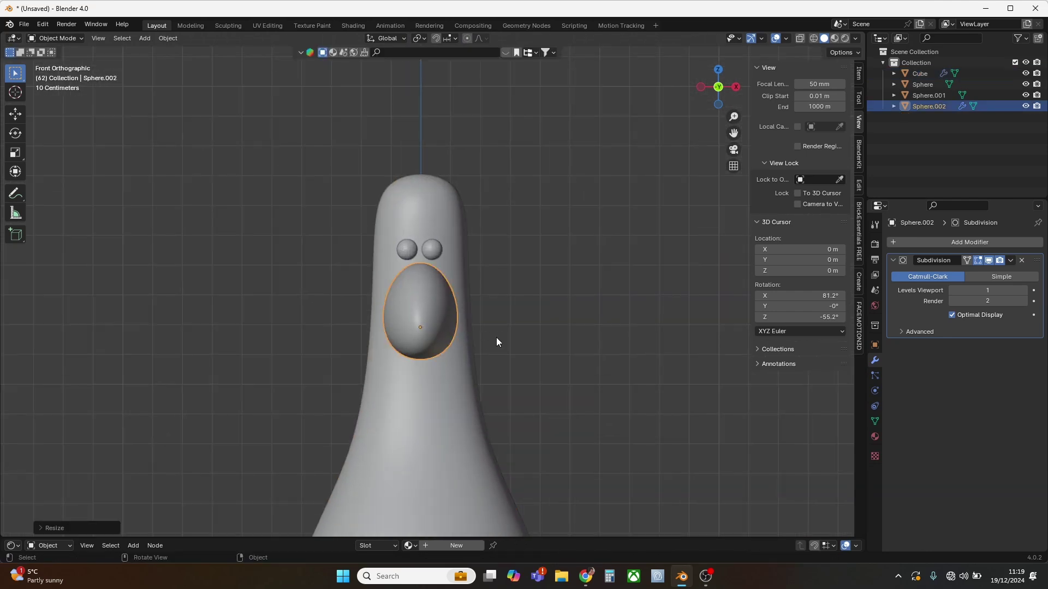
pyautogui.press('g')
pyautogui.click(489, 351)
# - Raise the underside of the nose mesh about 0.03 m along Z with proportional editing and return to Object Mode
pyautogui.moveTo(489, 352); pyautogui.dragTo(467, 394, button='middle')
pyautogui.click(372, 315)
pyautogui.moveTo(371, 316); pyautogui.dragTo(552, 362, button='middle')
pyautogui.press('Tab')
pyautogui.press('g')
pyautogui.press('z')
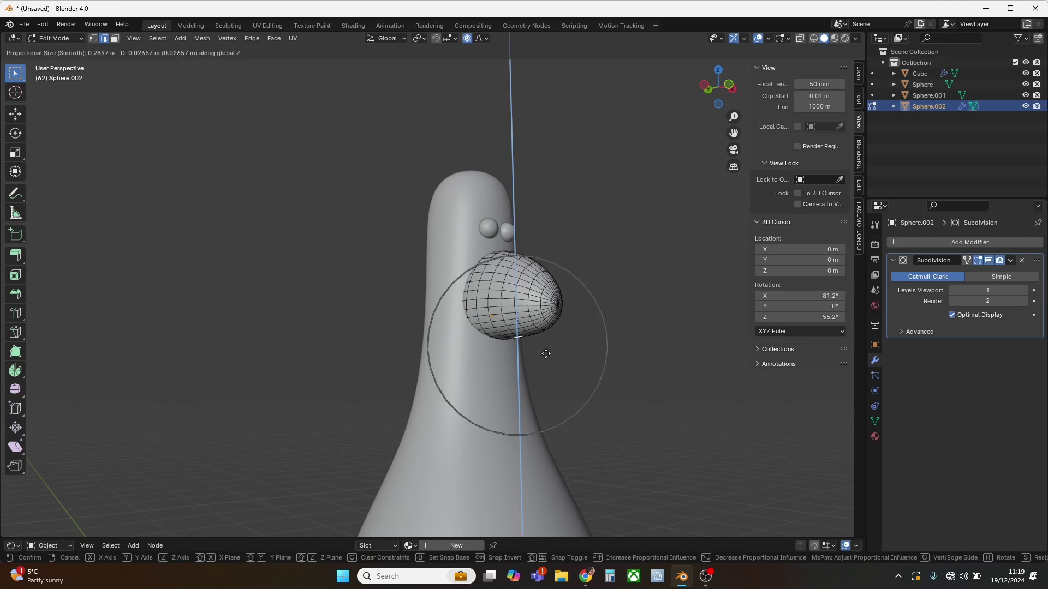
pyautogui.click(545, 354)
pyautogui.press('Tab')
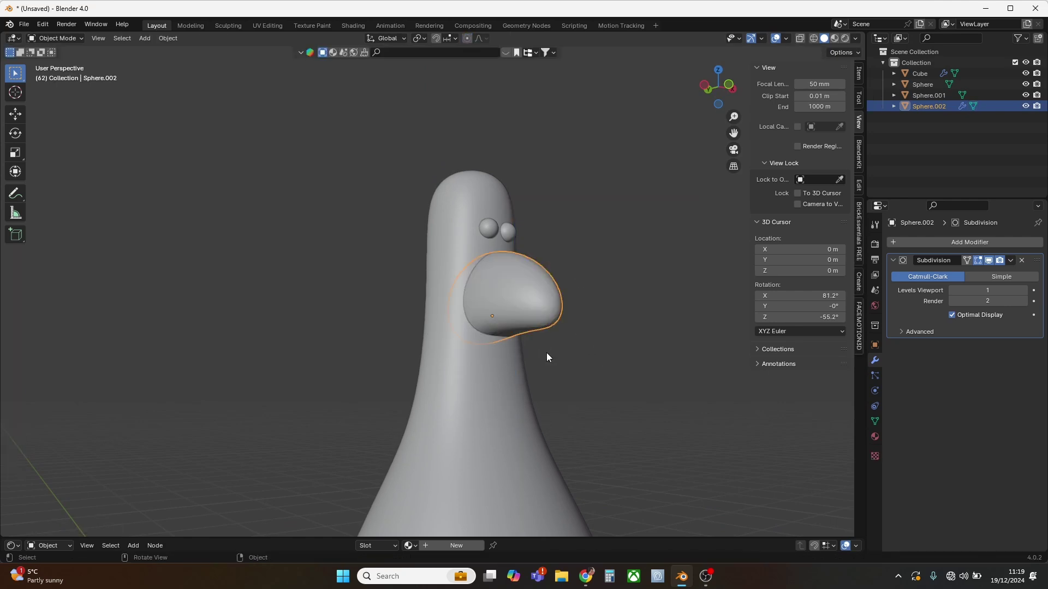
pyautogui.moveTo(546, 353); pyautogui.dragTo(426, 348, button='middle')
pyautogui.press('Tab')
pyautogui.press('KP_1')
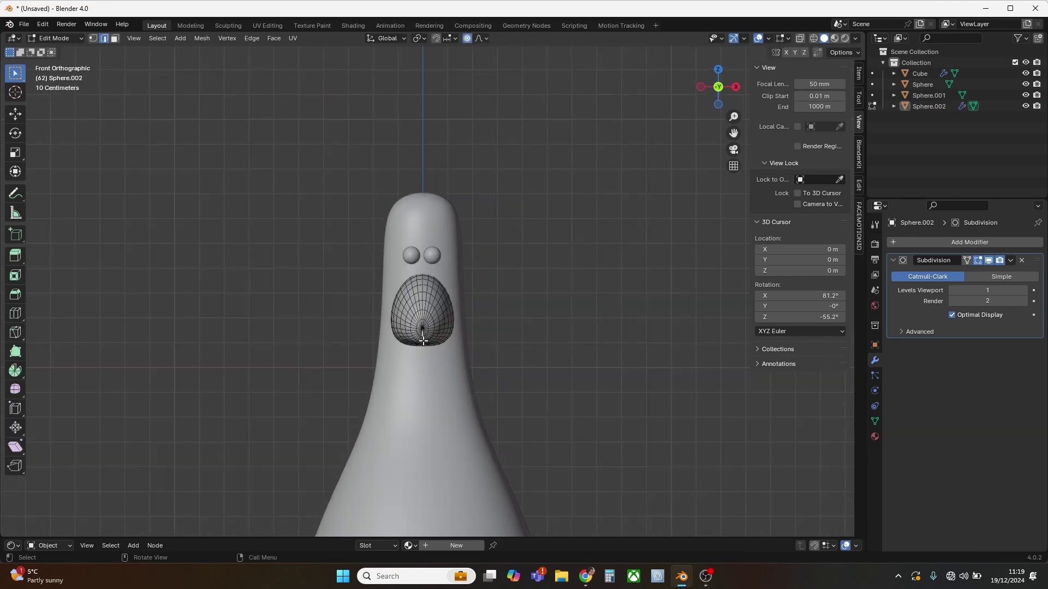
pyautogui.click(443, 348)
pyautogui.press('Tab')
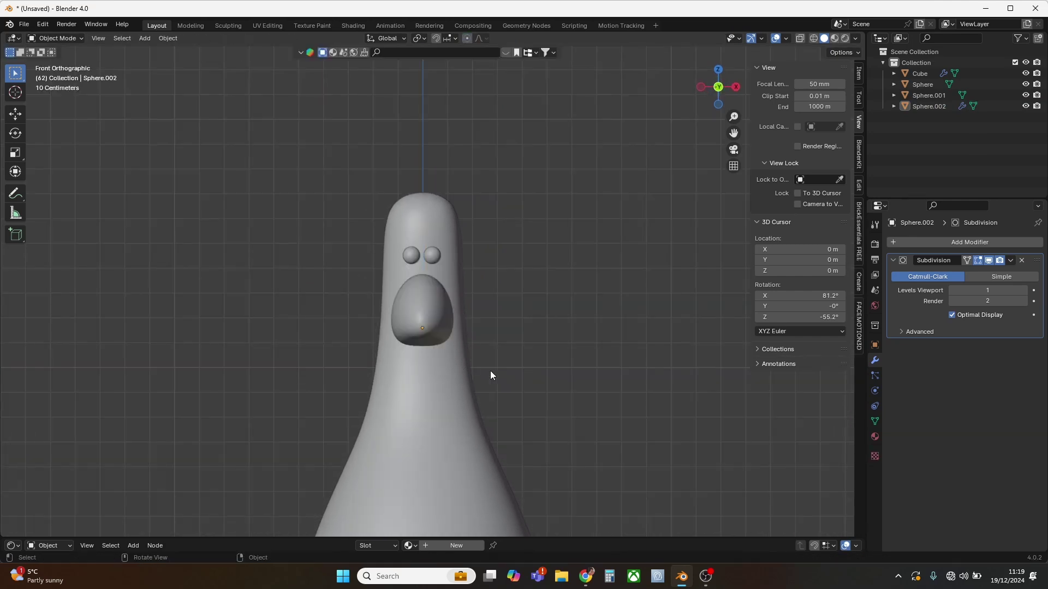
# - Add a cube for the arm and scale its mesh along X to about a tenth of its width
pyautogui.moveTo(523, 386); pyautogui.dragTo(541, 266, button='middle')
pyautogui.scroll(-5, 540, 267)
pyautogui.press('KP_1')
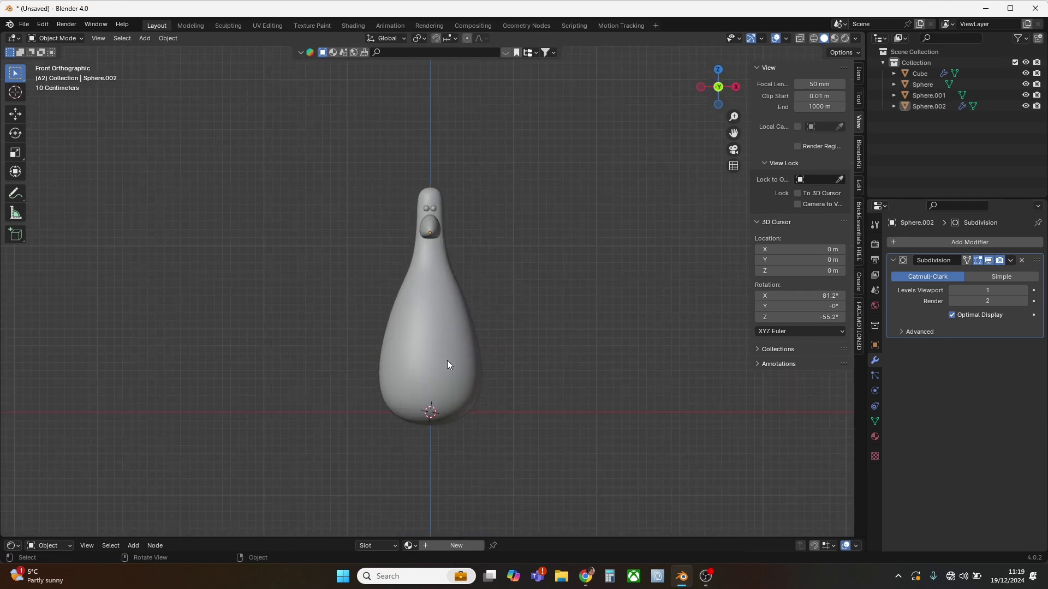
pyautogui.scroll(3, 447, 360)
pyautogui.hotkey('shift', 'a')
pyautogui.moveTo(456, 332)
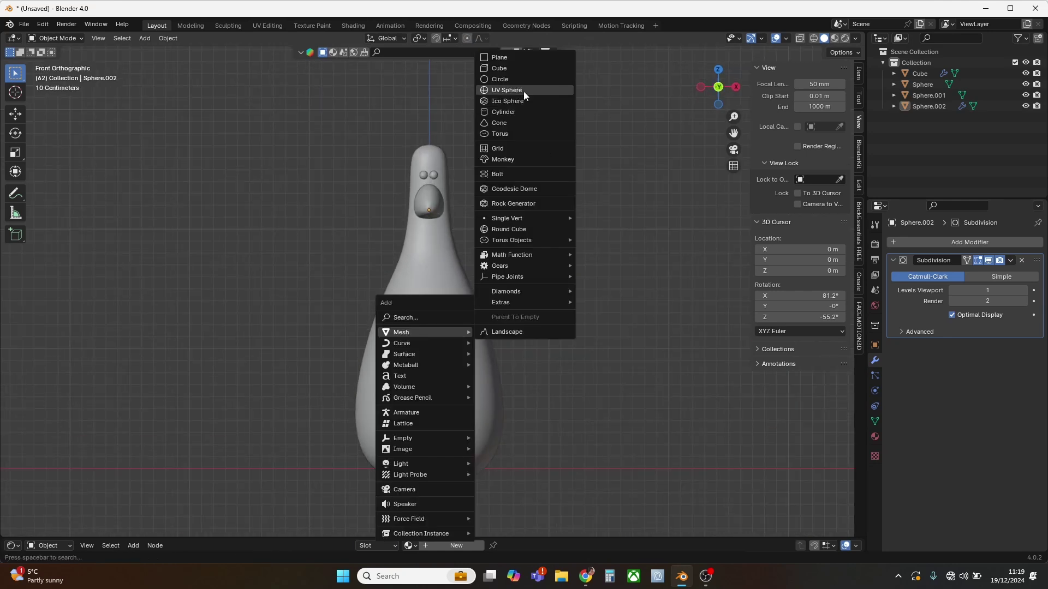
pyautogui.click(519, 68)
pyautogui.press('Tab')
pyautogui.press('s')
pyautogui.press('x')
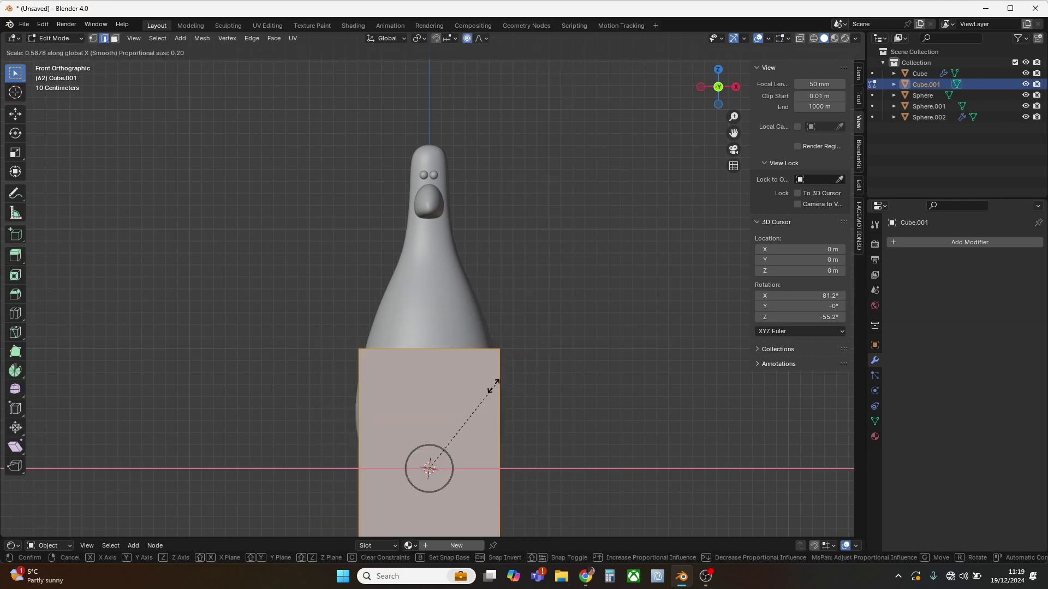
pyautogui.click(436, 448)
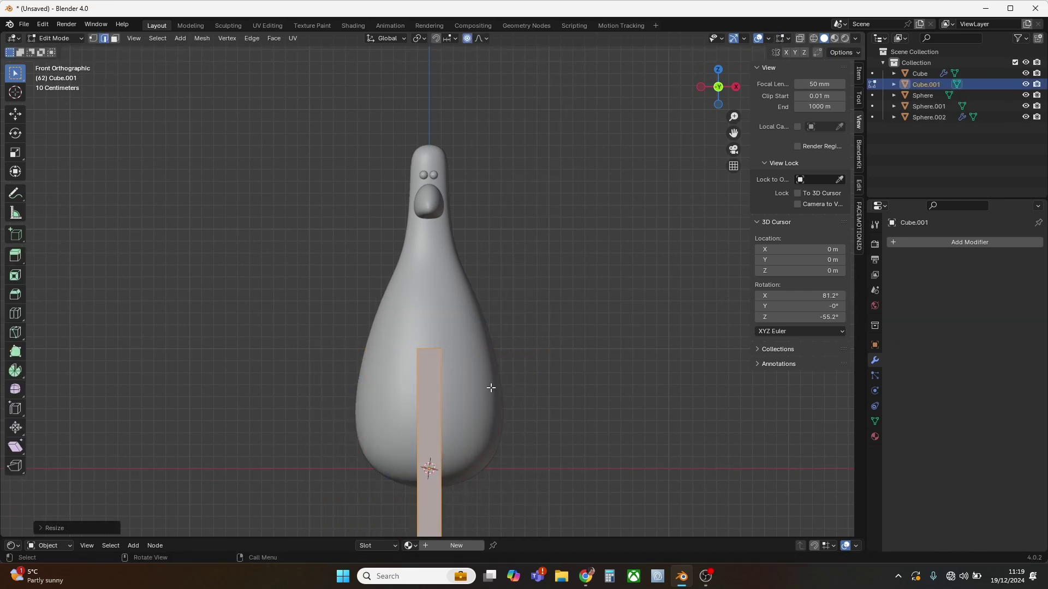
# - Scale the arm block along Y to about a third of its depth and return to Object Mode
pyautogui.press('KP_3')
pyautogui.press('s')
pyautogui.press('y')
pyautogui.click(449, 400)
pyautogui.press('Tab')
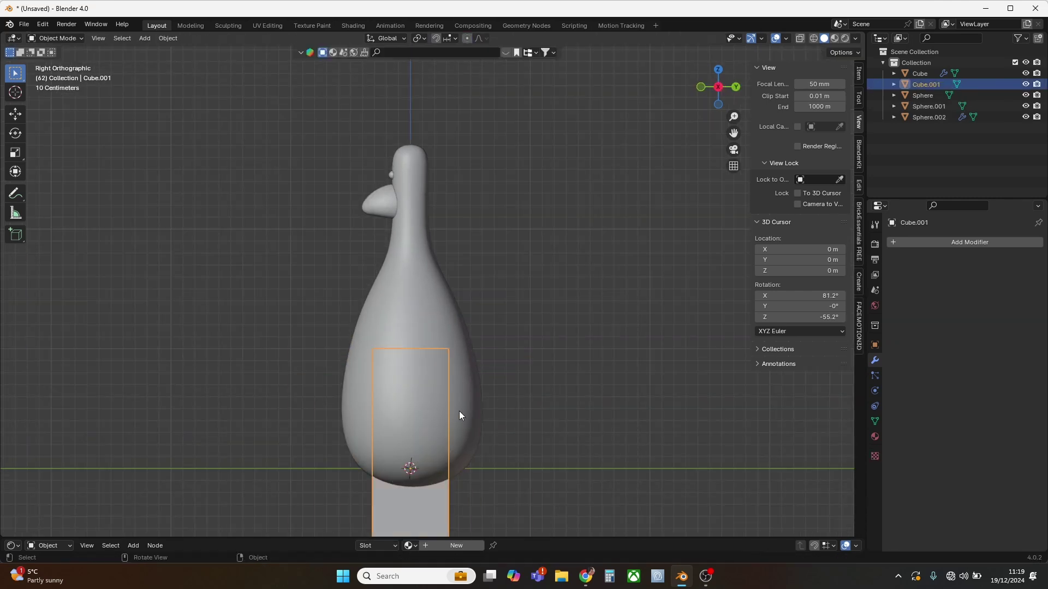
# - Move the arm block along X until it clears the body's side and raise it along Z
pyautogui.press('KP_1')
pyautogui.press('g')
pyautogui.press('x')
pyautogui.click(539, 330)
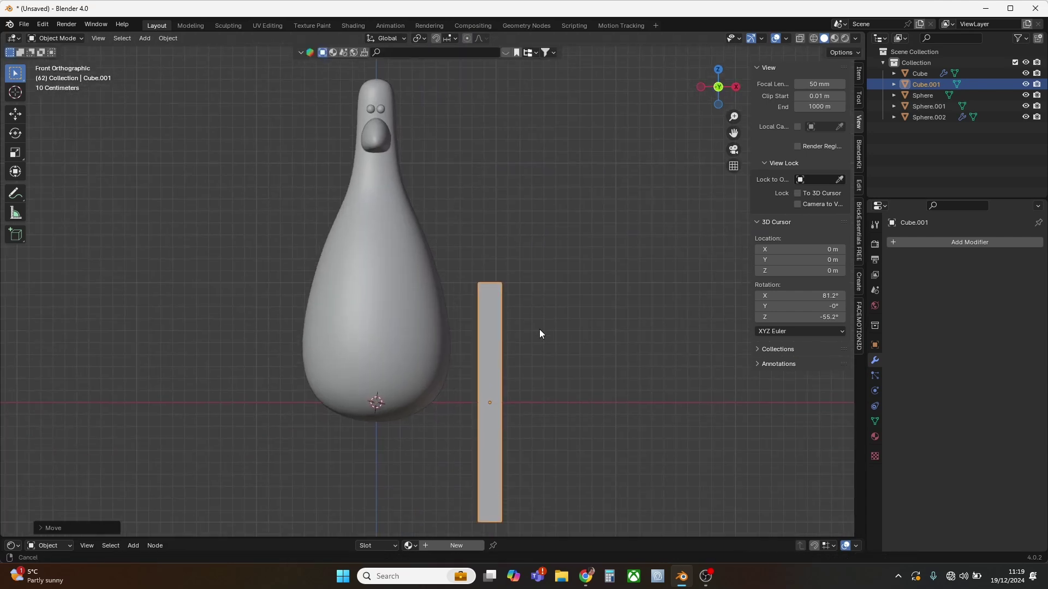
pyautogui.press('g')
pyautogui.press('z')
pyautogui.click(519, 260)
pyautogui.scroll(2, 515, 315)
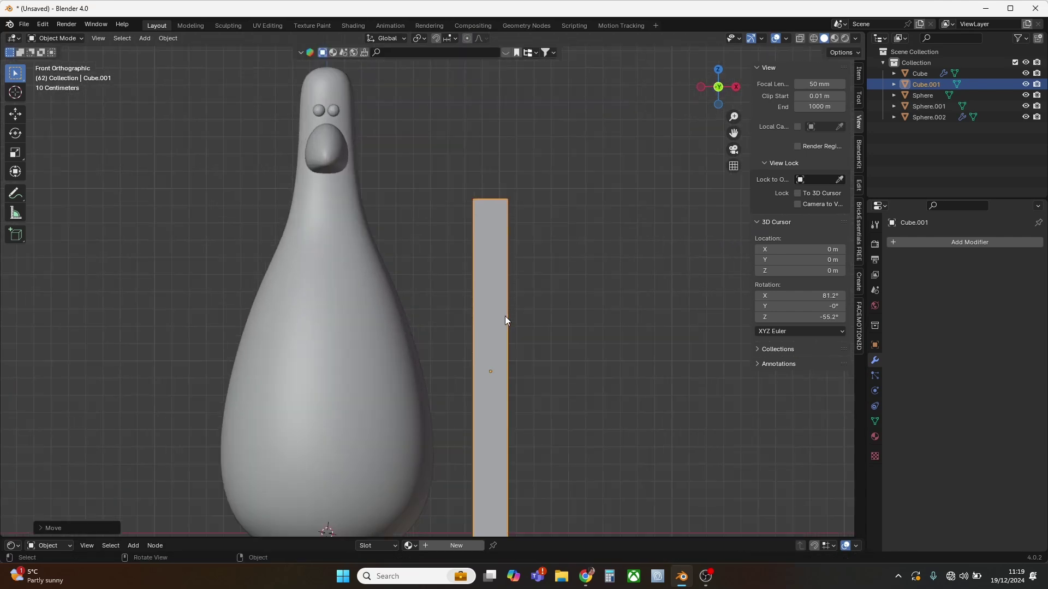
# - Add a Subdivision modifier to the arm block and set its viewport level to 3
pyautogui.click(950, 241)
pyautogui.write('s')
pyautogui.click(895, 263)
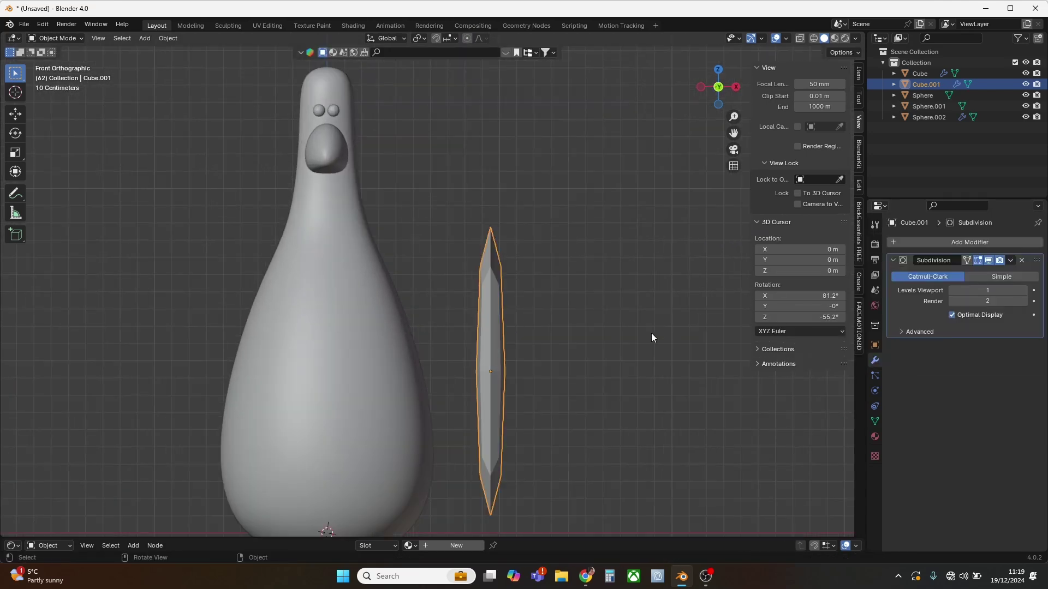
pyautogui.moveTo(646, 335); pyautogui.dragTo(989, 257, button='middle')
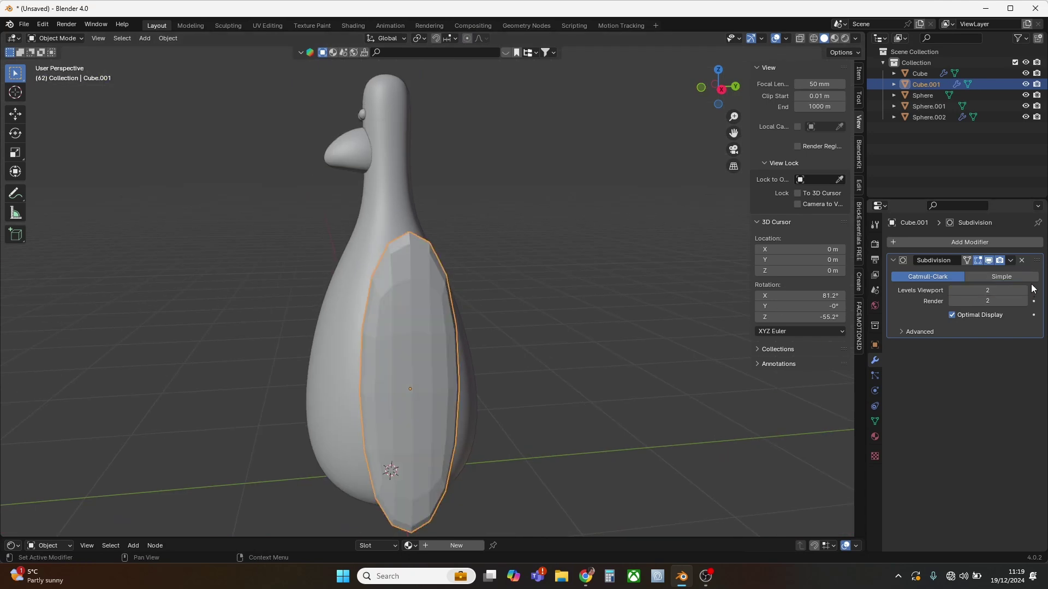
pyautogui.moveTo(538, 318); pyautogui.dragTo(542, 313, button='middle')
# - Select the arm block's top face in Edit Mode and extrude it slightly upward
pyautogui.press('Tab')
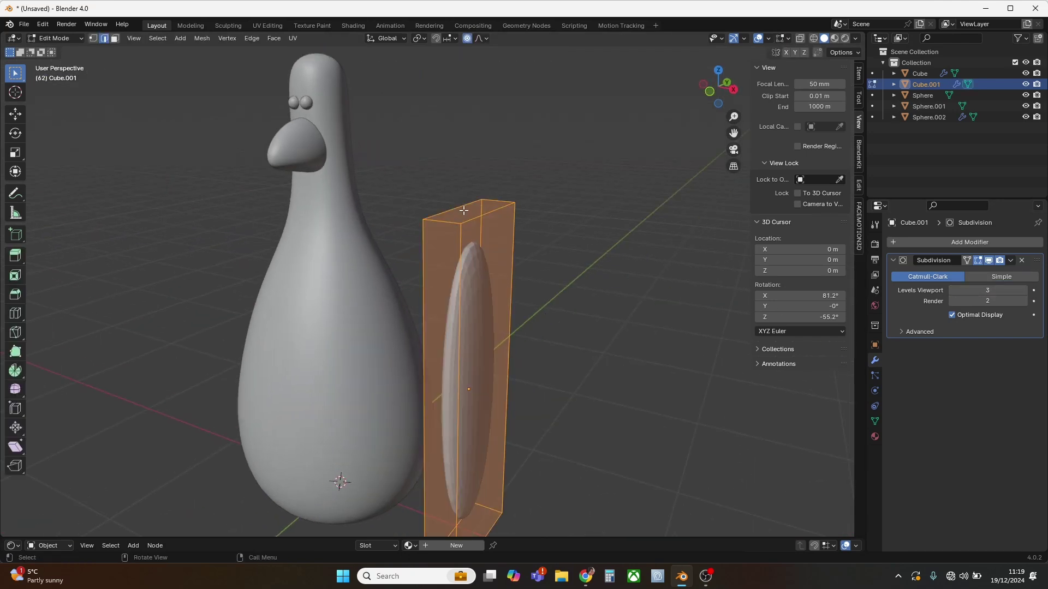
pyautogui.click(501, 224)
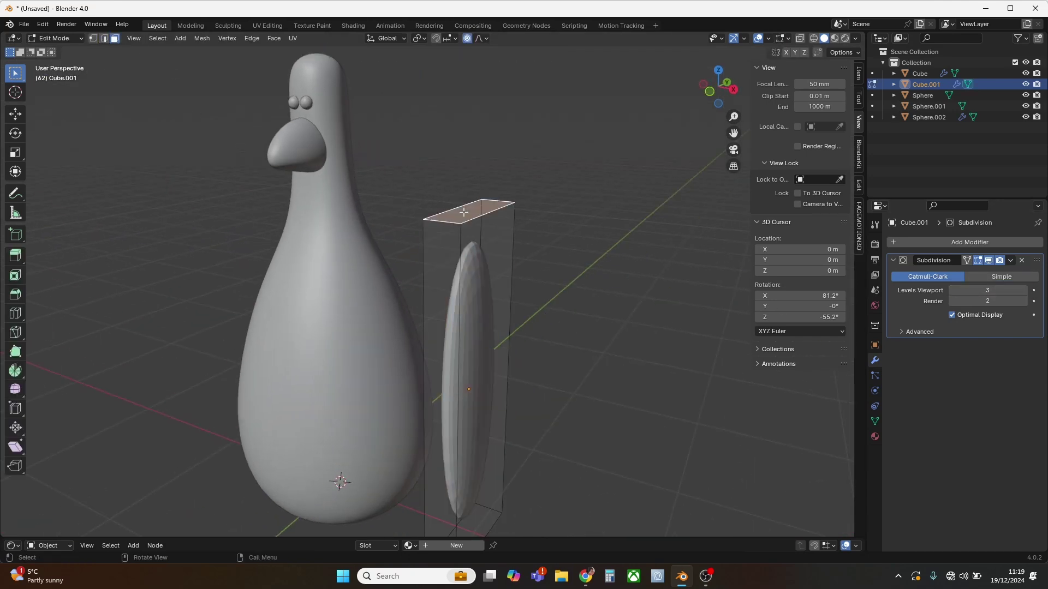
pyautogui.press('e')
pyautogui.click(567, 219)
pyautogui.press('KP_1')
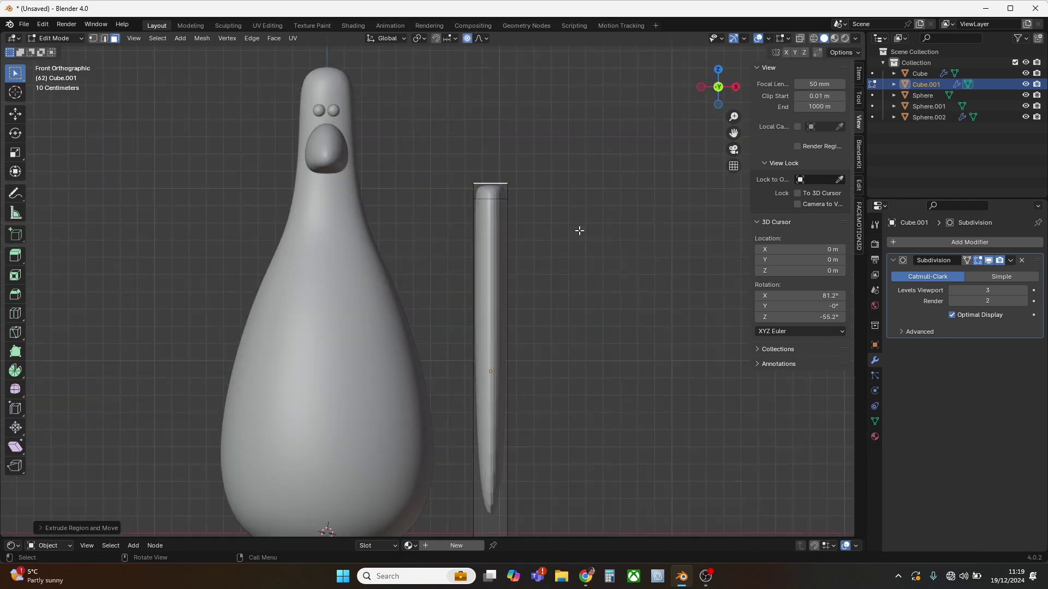
# - Try to shift the arm's top face along X toward the body and lower it about 0.41 m along Z
pyautogui.press('g')
pyautogui.press('x')
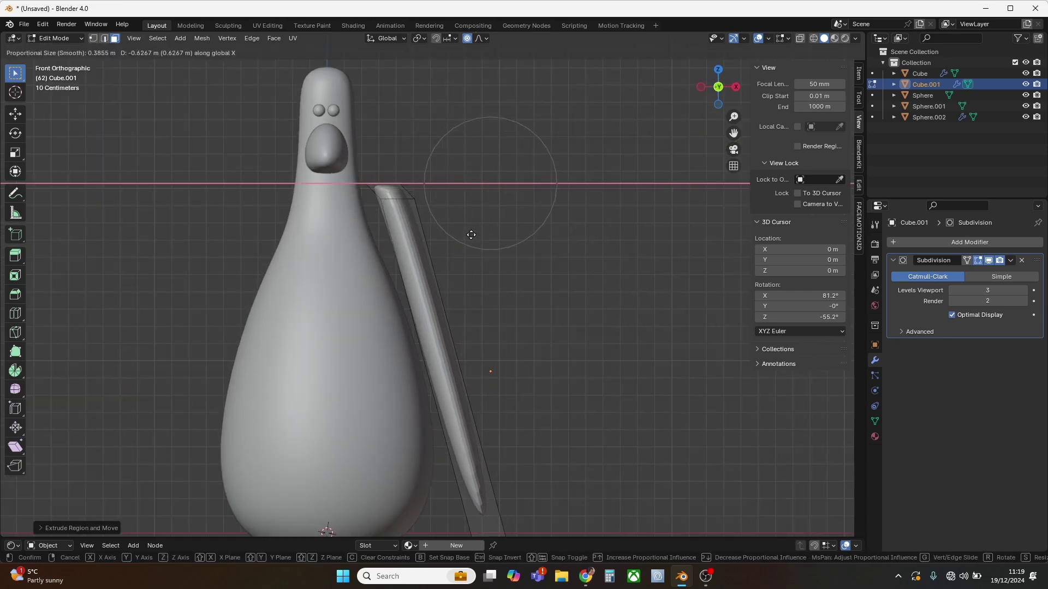
pyautogui.click(459, 241)
pyautogui.press('z')
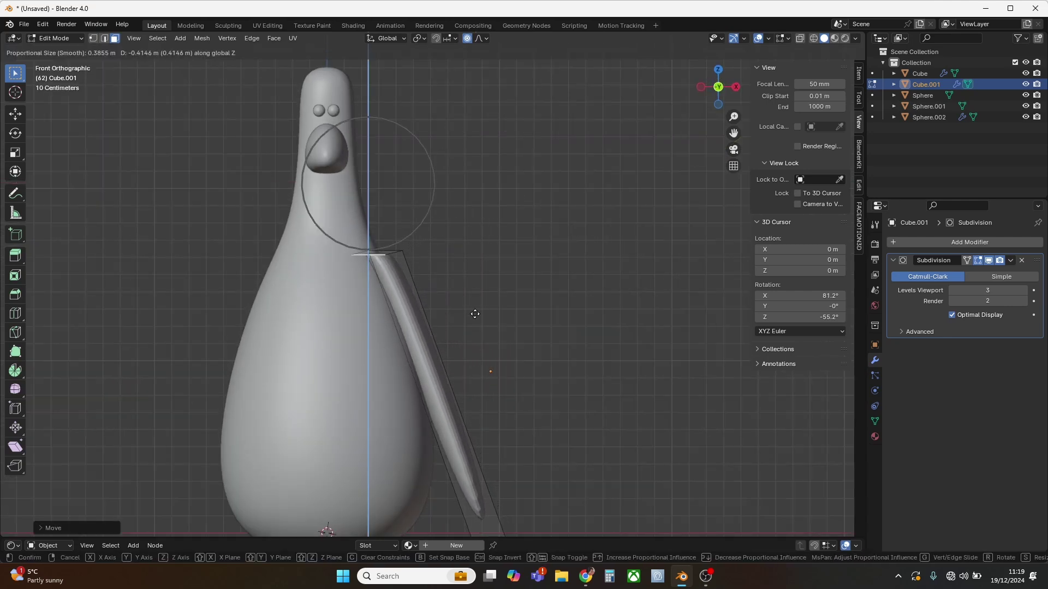
pyautogui.click(476, 315)
# - Undo both moves of the arm's top face and return to the front view in solid shading
pyautogui.moveTo(477, 302); pyautogui.dragTo(461, 323, button='middle')
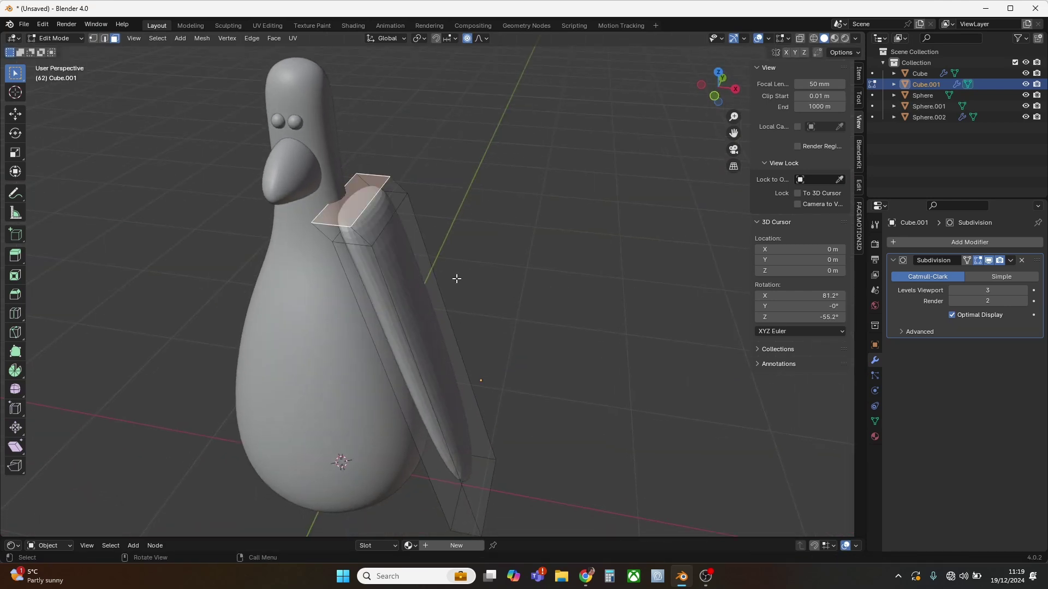
pyautogui.hotkey('shift', 'z')
pyautogui.hotkey('ctrl', 'z')
pyautogui.hotkey('ctrl', 'z')
pyautogui.press('KP_1')
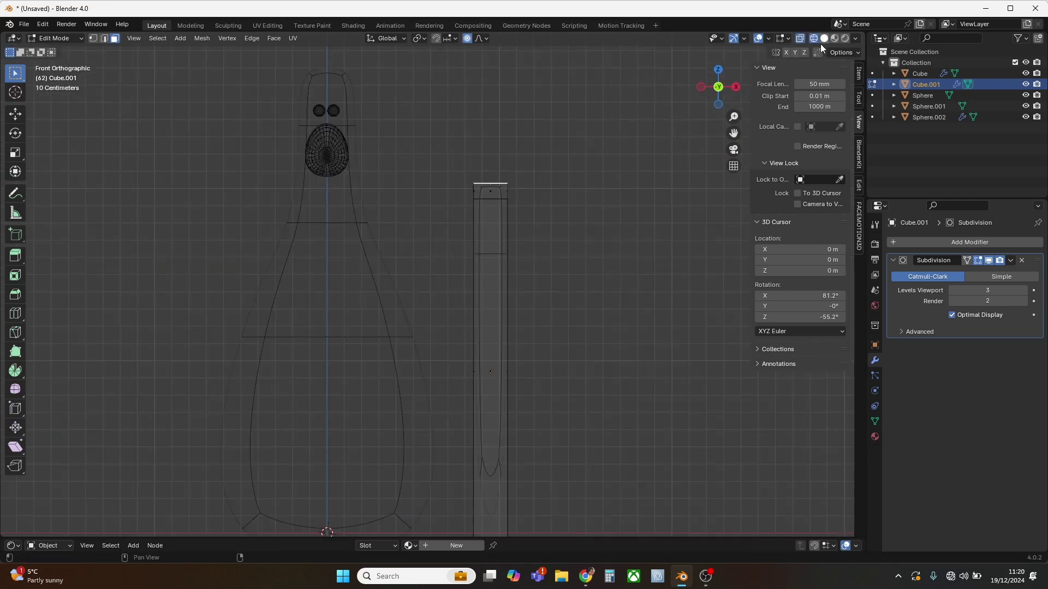
pyautogui.click(624, 255)
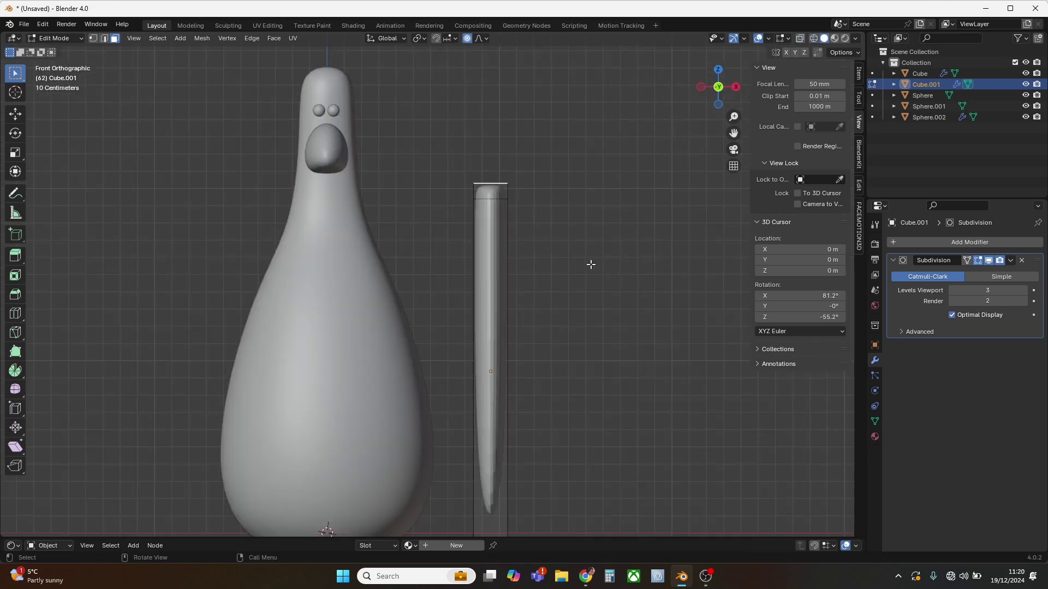
# - Move the whole arm along X in Object Mode until it sits close beside the body
pyautogui.press('Tab')
pyautogui.moveTo(579, 265); pyautogui.dragTo(555, 283, button='middle')
pyautogui.press('g')
pyautogui.press('x')
pyautogui.click(512, 282)
pyautogui.press('KP_1')
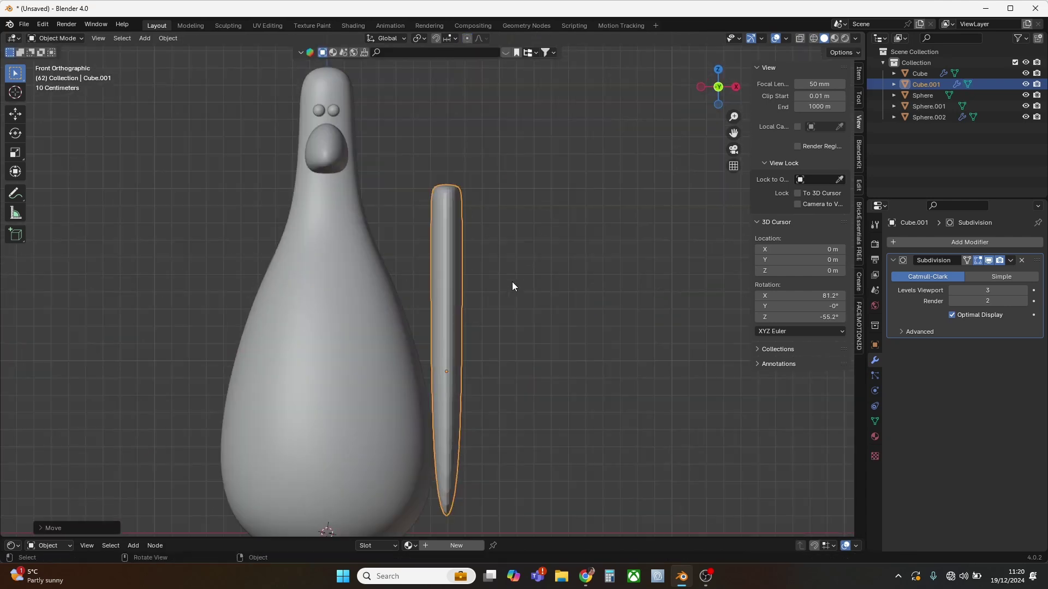
# - Lower the arm along Z and adjust its height so the top sits at the body's shoulder level
pyautogui.press('g')
pyautogui.press('z')
pyautogui.click(500, 332)
pyautogui.keyDown('shift'); pyautogui.moveTo(500, 332); pyautogui.dragTo(515, 286, button='middle'); pyautogui.keyUp('shift')
pyautogui.press('g')
pyautogui.press('z')
pyautogui.click(532, 257)
# - Move the arm's top face along X in Edit Mode until it meets the side of the body
pyautogui.press('Tab')
pyautogui.press('x')
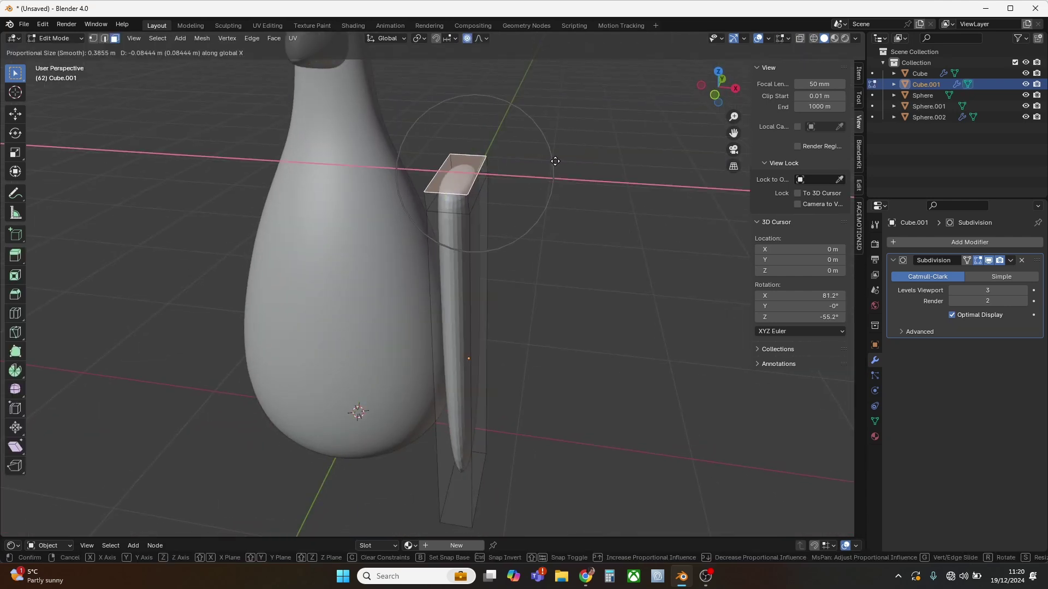
pyautogui.click(502, 158)
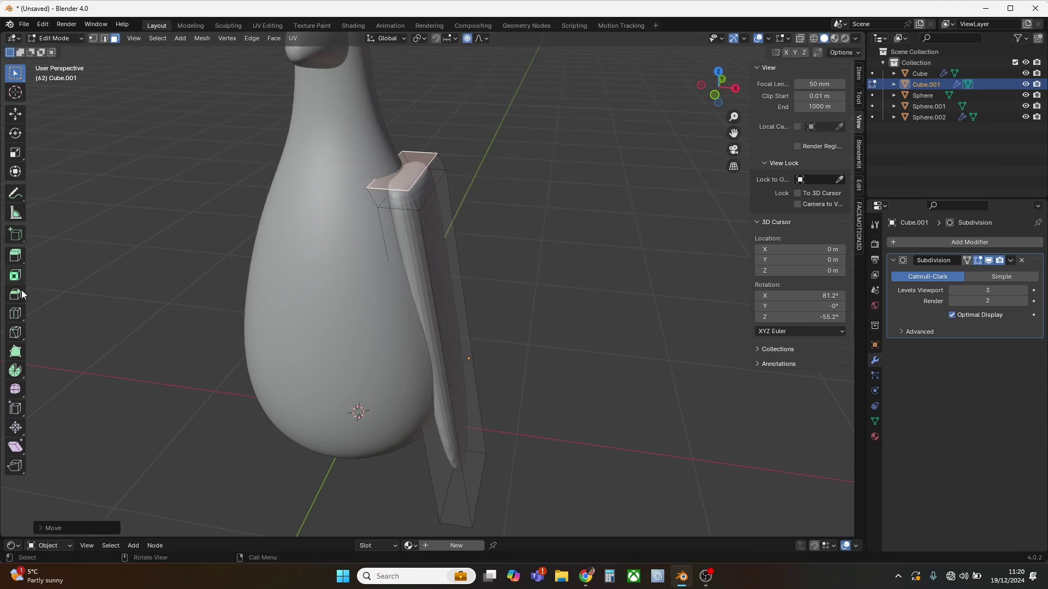
# - Add one loop cut around the upper part of the arm and move it outward along X to bend the arm
pyautogui.moveTo(451, 364); pyautogui.dragTo(451, 290)
pyautogui.press('g')
pyautogui.press('y')
pyautogui.press('x')
pyautogui.click(473, 288)
pyautogui.press('KP_1')
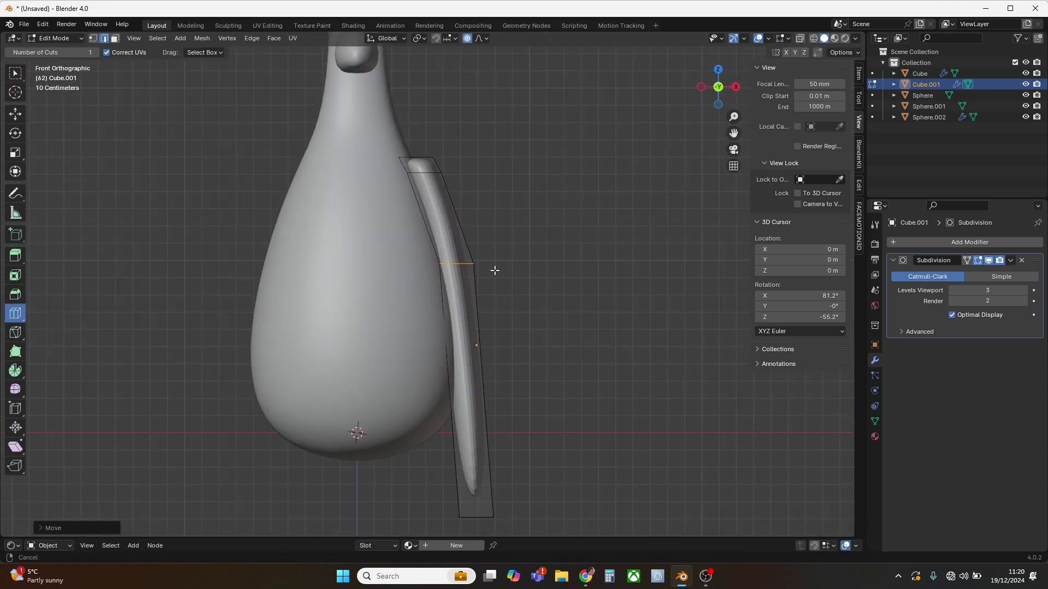
pyautogui.press('g')
pyautogui.press('x')
pyautogui.click(519, 265)
# - Move the arm's top face along X in the front view so the shoulder end sinks into the body
pyautogui.moveTo(519, 264); pyautogui.dragTo(495, 278, button='middle')
pyautogui.press('KP_1')
pyautogui.moveTo(494, 220); pyautogui.dragTo(481, 327, button='middle')
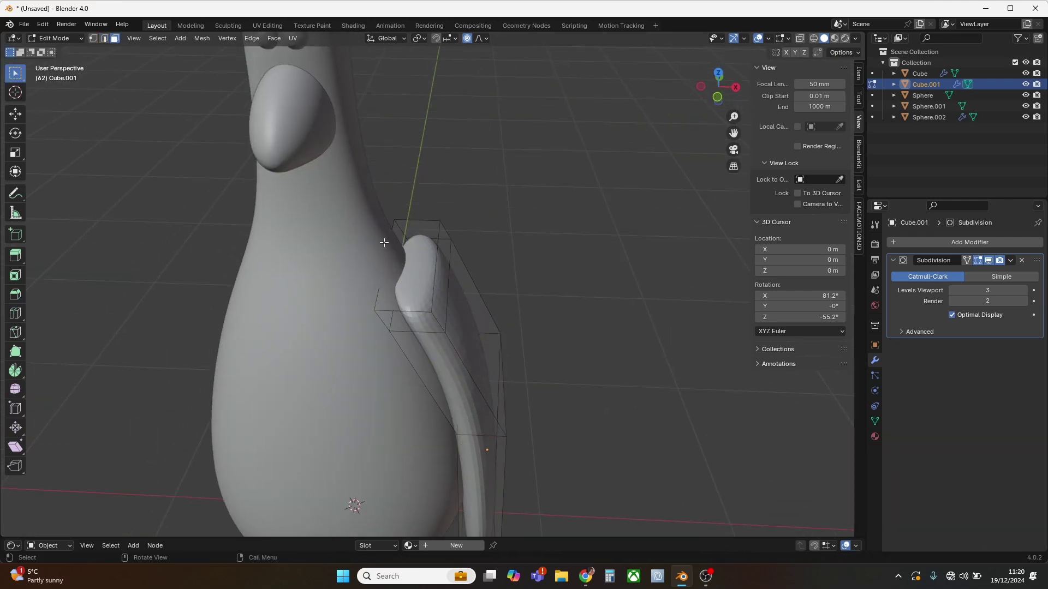
pyautogui.press('KP_1')
pyautogui.press('g')
pyautogui.press('x')
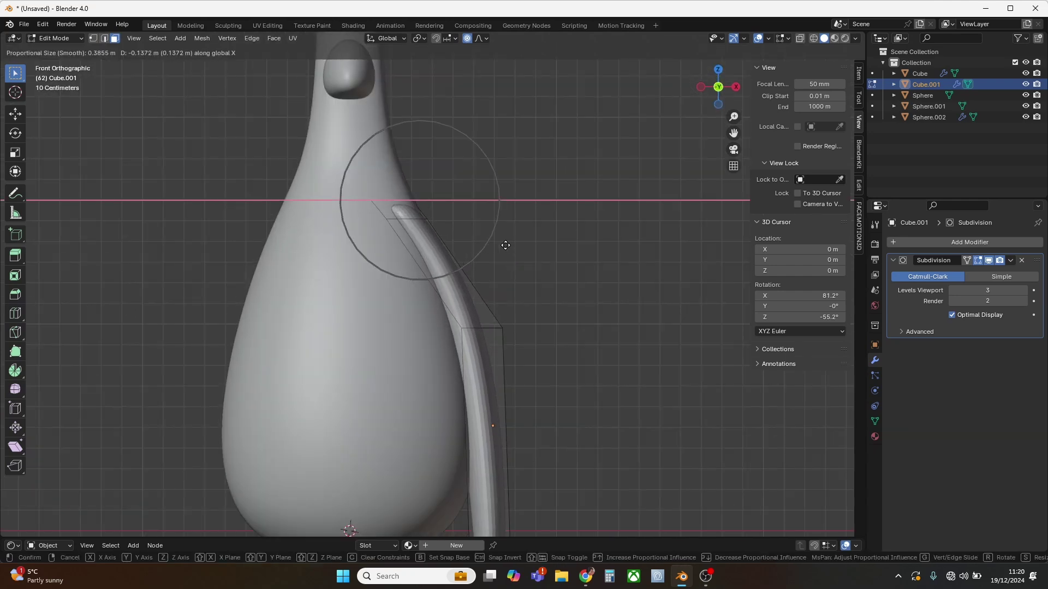
pyautogui.click(506, 245)
# - Shift the sloping face at the arm's shoulder end along X in Edit Mode to refine where it meets the body
pyautogui.moveTo(506, 246); pyautogui.dragTo(455, 292, button='middle')
pyautogui.click(436, 274)
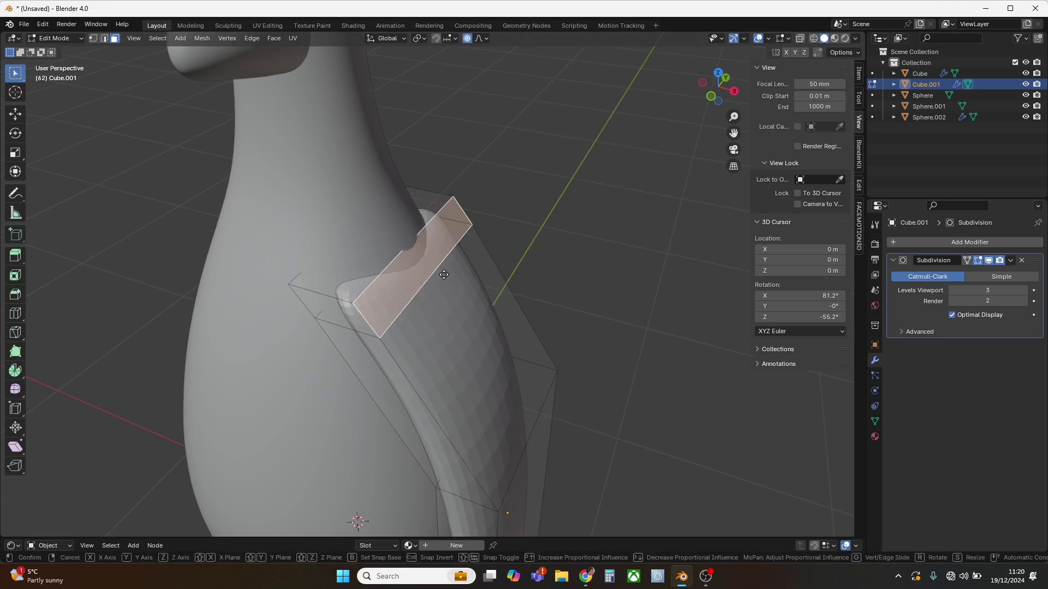
pyautogui.press('x')
pyautogui.click(456, 277)
pyautogui.press('Tab')
# - Scale the whole arm slightly in Object Mode to fit the body
pyautogui.moveTo(454, 283); pyautogui.dragTo(472, 250, button='middle')
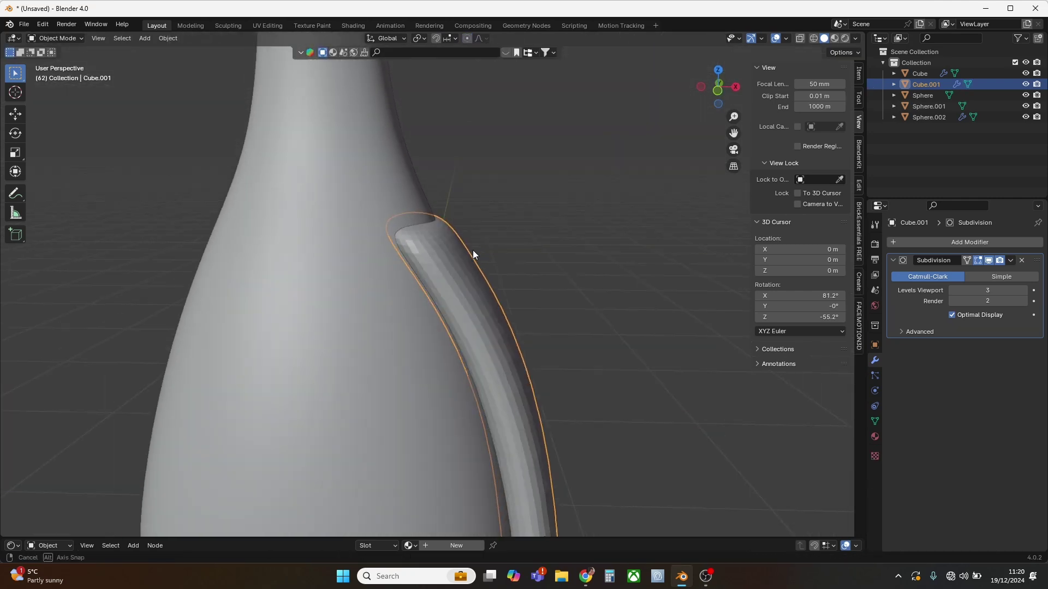
pyautogui.scroll(-3, 497, 286)
pyautogui.moveTo(498, 286); pyautogui.dragTo(606, 308, button='middle')
pyautogui.press('s')
pyautogui.click(515, 324)
pyautogui.scroll(-3, 531, 320)
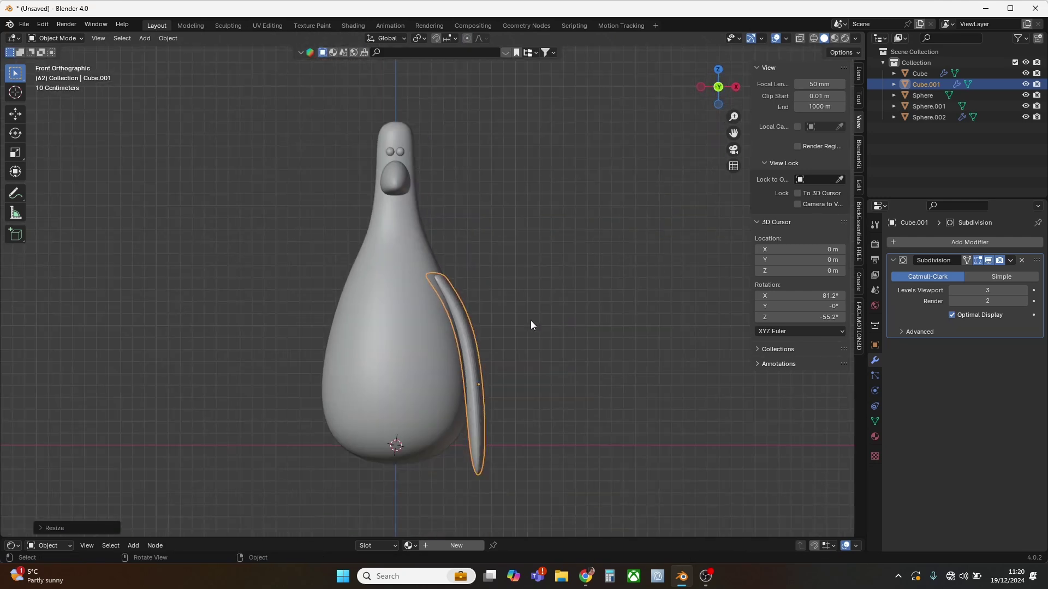
pyautogui.keyDown('shift'); pyautogui.moveTo(519, 309); pyautogui.dragTo(550, 329, button='middle'); pyautogui.keyUp('shift')
# - Select the egg-shaped nose and open its mesh in Edit Mode
pyautogui.keyDown('shift'); pyautogui.moveTo(440, 187); pyautogui.dragTo(450, 234, button='middle'); pyautogui.keyUp('shift')
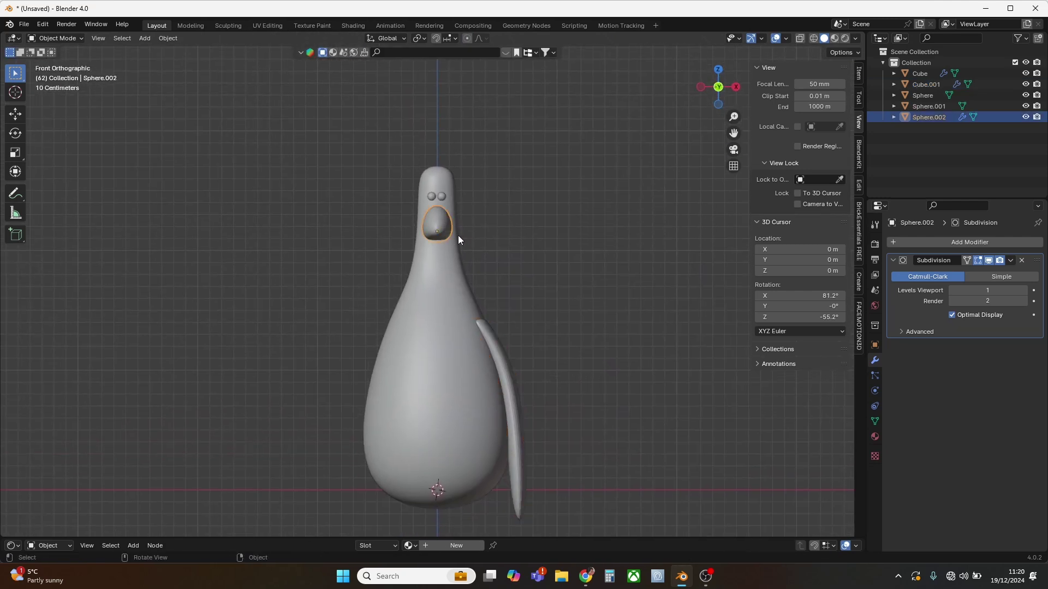
pyautogui.click(499, 255)
pyautogui.moveTo(502, 260); pyautogui.dragTo(540, 300, button='middle')
pyautogui.scroll(1, 541, 300)
pyautogui.press('KP_3')
pyautogui.keyDown('shift'); pyautogui.moveTo(444, 257); pyautogui.dragTo(414, 294, button='middle'); pyautogui.keyUp('shift')
pyautogui.click(411, 270)
pyautogui.press('Tab')
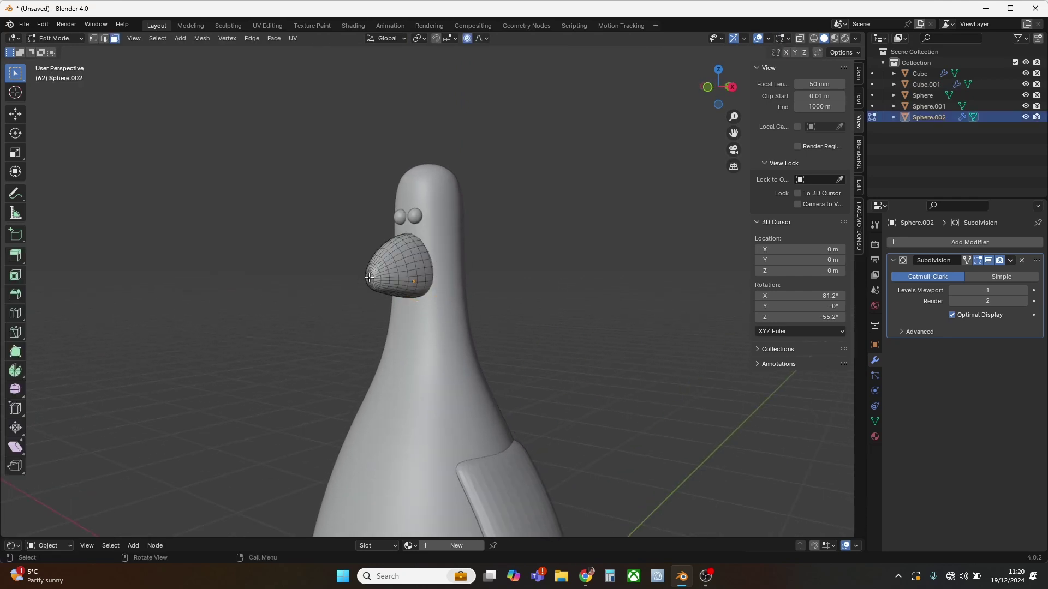
# - Try to move the nose tip in the side view with proportional editing
pyautogui.press('KP_1')
pyautogui.press('KP_3')
pyautogui.press('g')
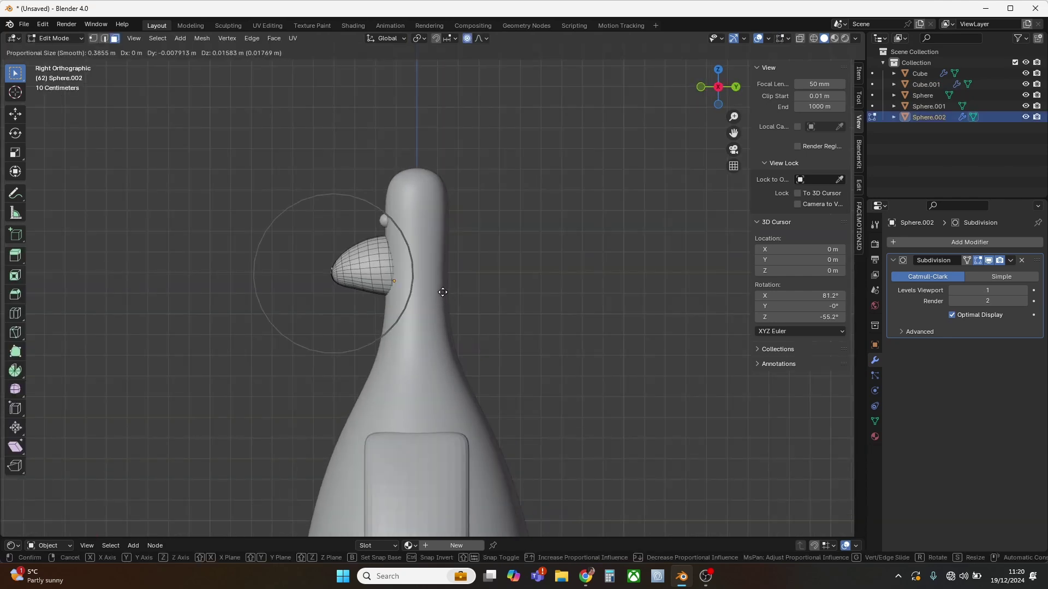
pyautogui.click(443, 290)
pyautogui.hotkey('ctrl', 'z')
# - Rotate the nose tip slightly and reposition it in the side view with proportional editing
pyautogui.press('r')
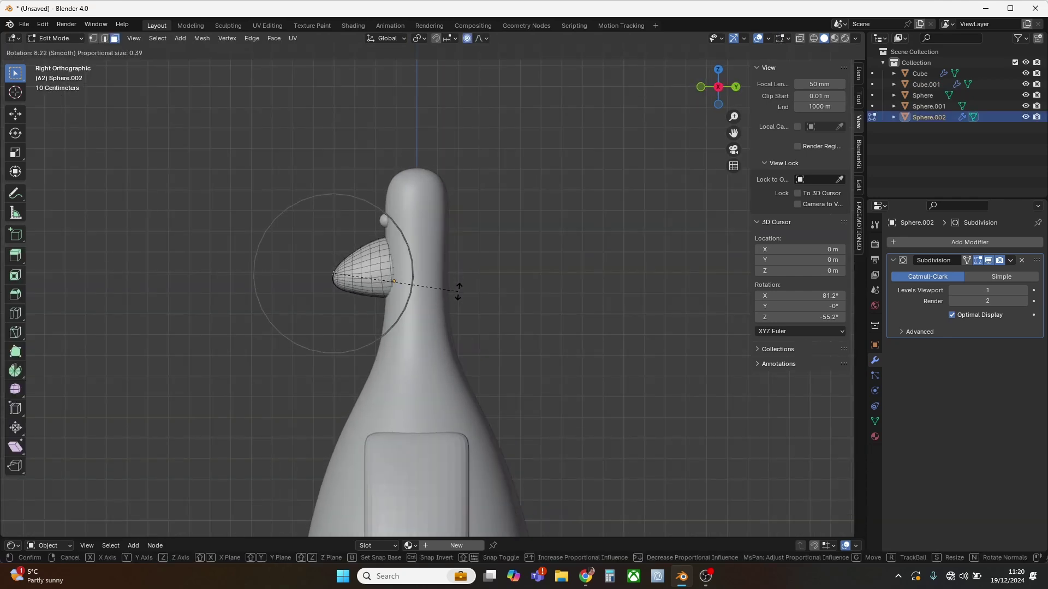
pyautogui.click(458, 289)
pyautogui.press('g')
pyautogui.click(458, 283)
pyautogui.press('Tab')
pyautogui.click(499, 302)
# - Shade the arm smooth in Object Mode
pyautogui.moveTo(501, 304); pyautogui.dragTo(521, 338, button='middle')
pyautogui.scroll(-4, 529, 320)
pyautogui.click(469, 335)
pyautogui.rightClick(468, 335)
pyautogui.click(470, 333)
pyautogui.press('KP_1')
pyautogui.scroll(2, 506, 322)
# - Add a plain axes empty at the world origin
pyautogui.hotkey('shift', 'a')
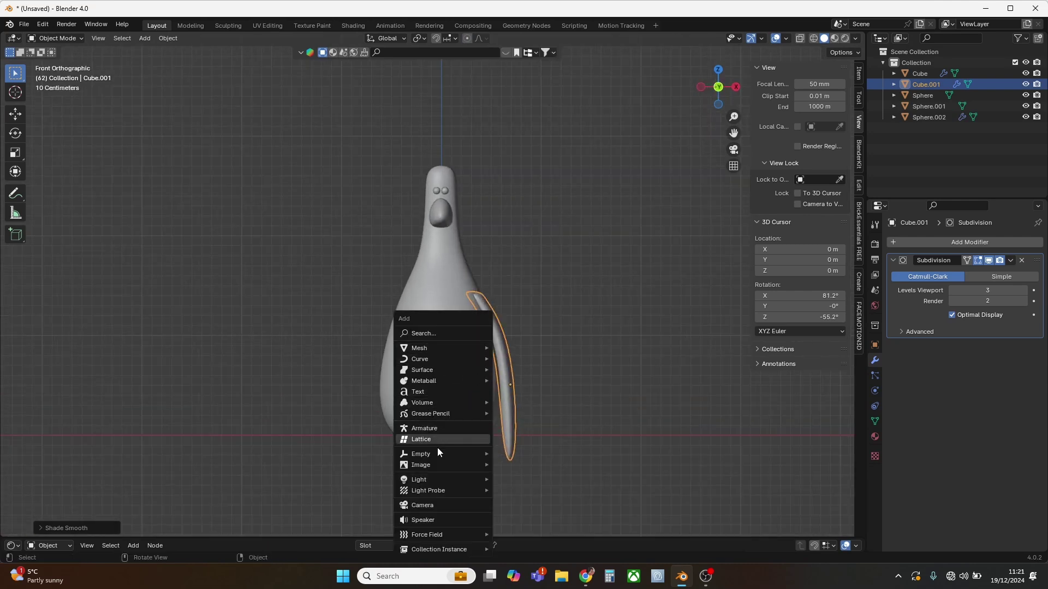
pyautogui.moveTo(437, 452)
pyautogui.click(513, 454)
pyautogui.scroll(-2, 519, 382)
# - Add a Mirror modifier on the X axis to the arm, using the empty as the mirror object
pyautogui.click(483, 319)
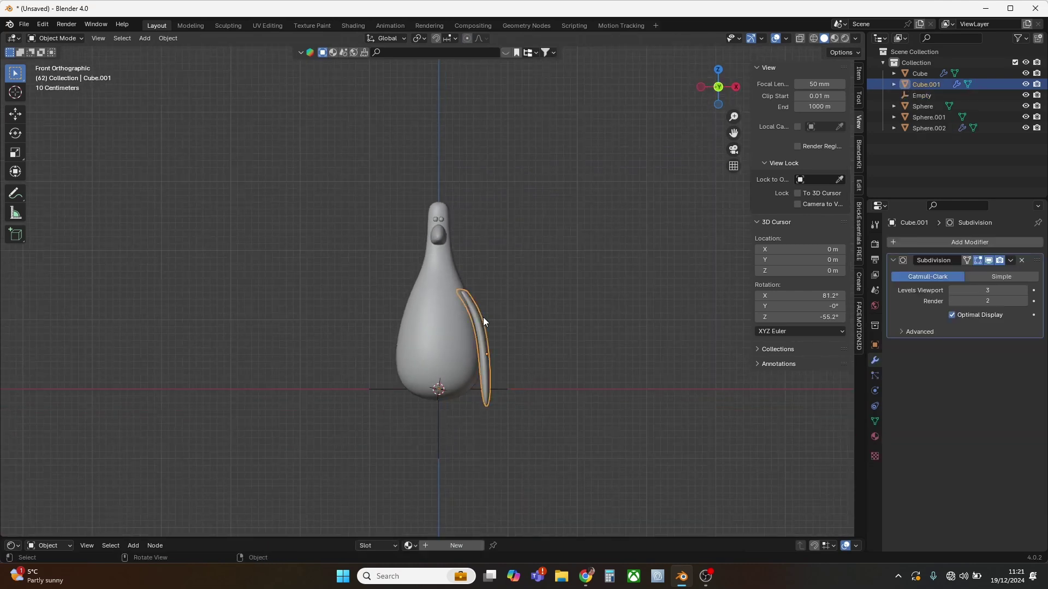
pyautogui.click(960, 242)
pyautogui.write('s')
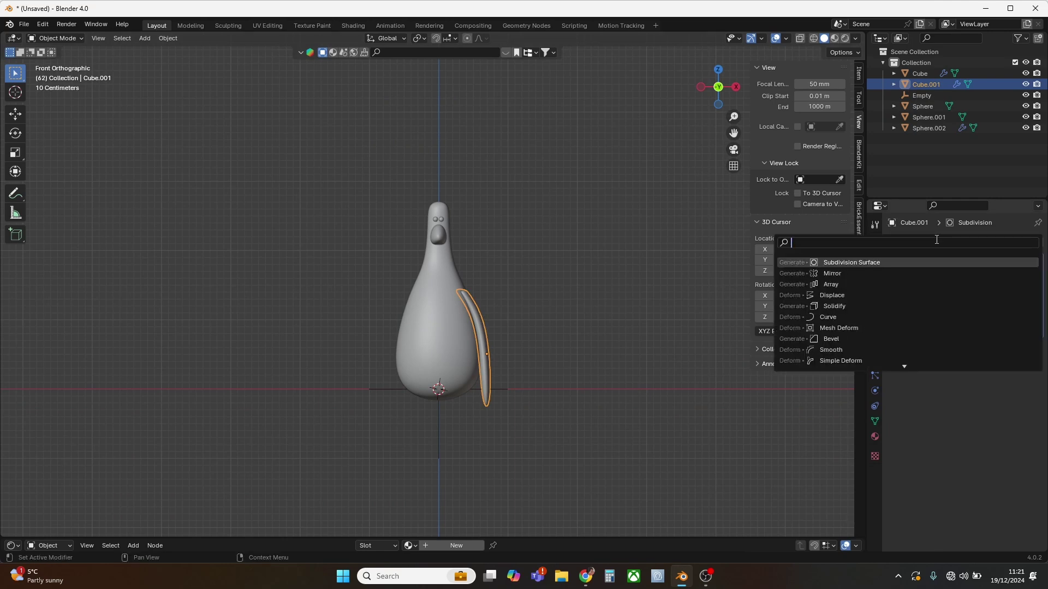
pyautogui.press('Return')
pyautogui.click(979, 418)
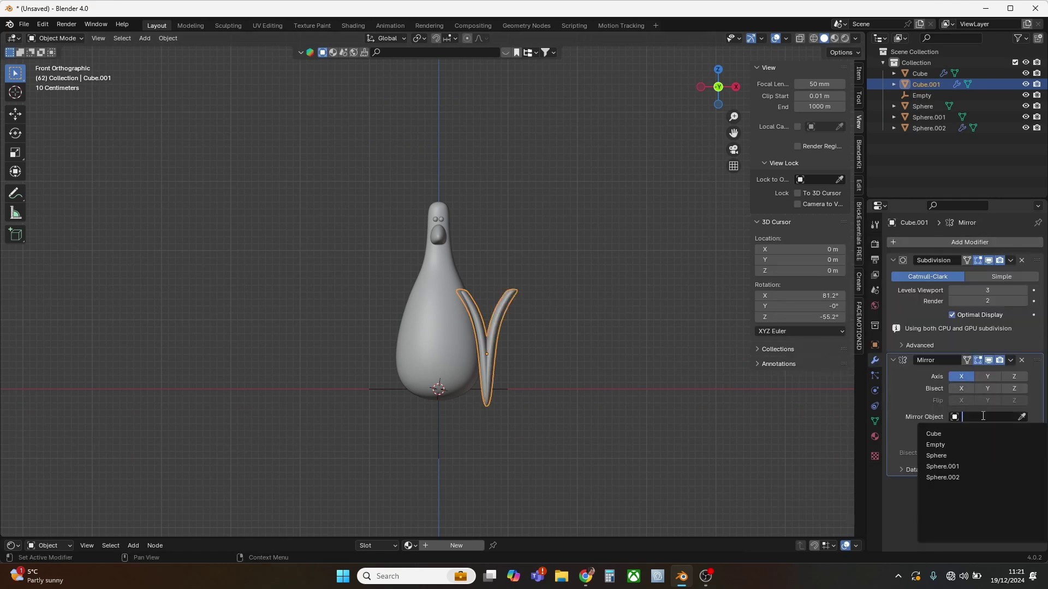
pyautogui.click(935, 446)
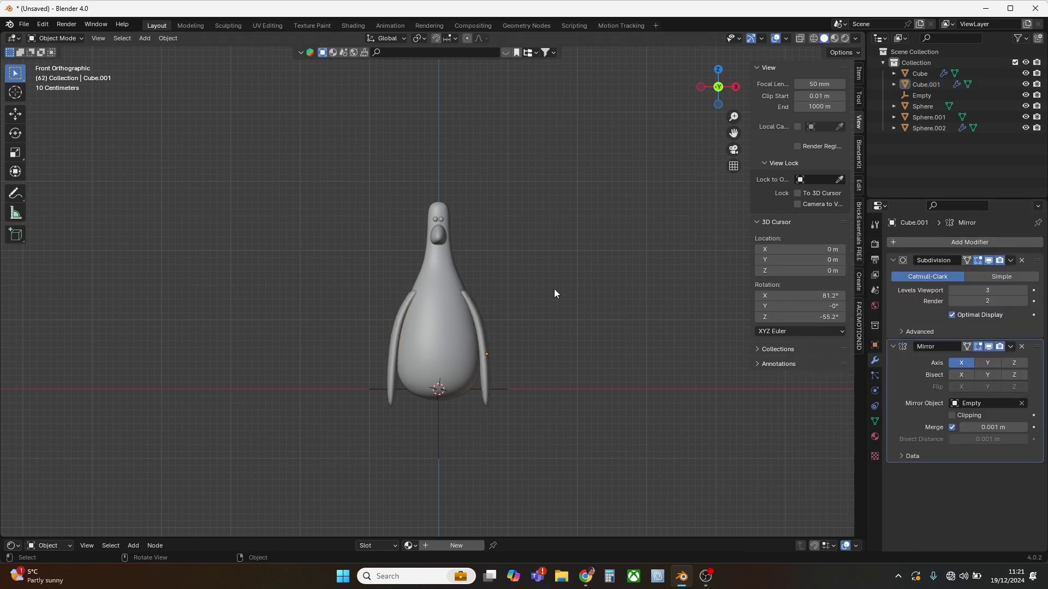
pyautogui.moveTo(529, 286); pyautogui.dragTo(489, 321, button='middle')
pyautogui.press('KP_1')
pyautogui.scroll(3, 490, 321)
pyautogui.click(483, 369)
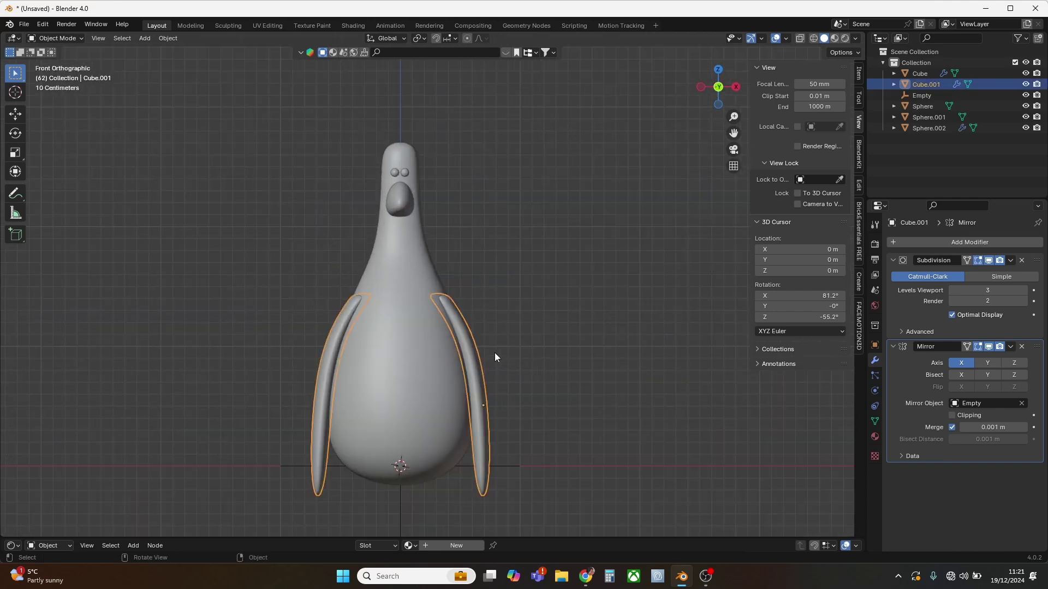
pyautogui.keyDown('shift'); pyautogui.moveTo(405, 468); pyautogui.dragTo(428, 364, button='middle'); pyautogui.keyUp('shift')
pyautogui.hotkey('shift', 'a')
pyautogui.click(650, 205)
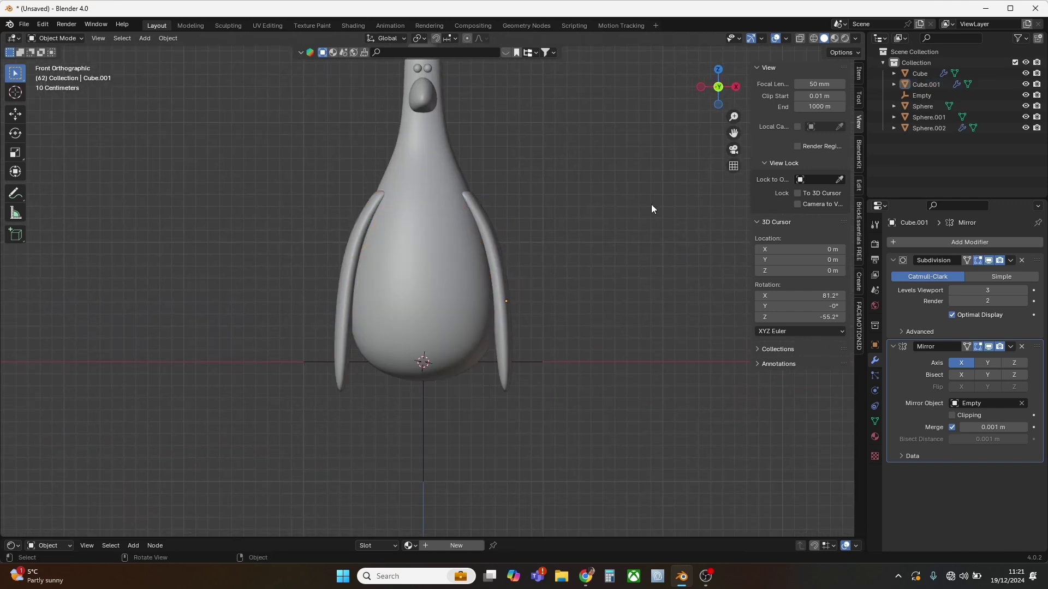
# - Add a cube at the base of the body and scale its mesh down to a small block in Edit Mode
pyautogui.hotkey('shift', 'a')
pyautogui.moveTo(407, 241)
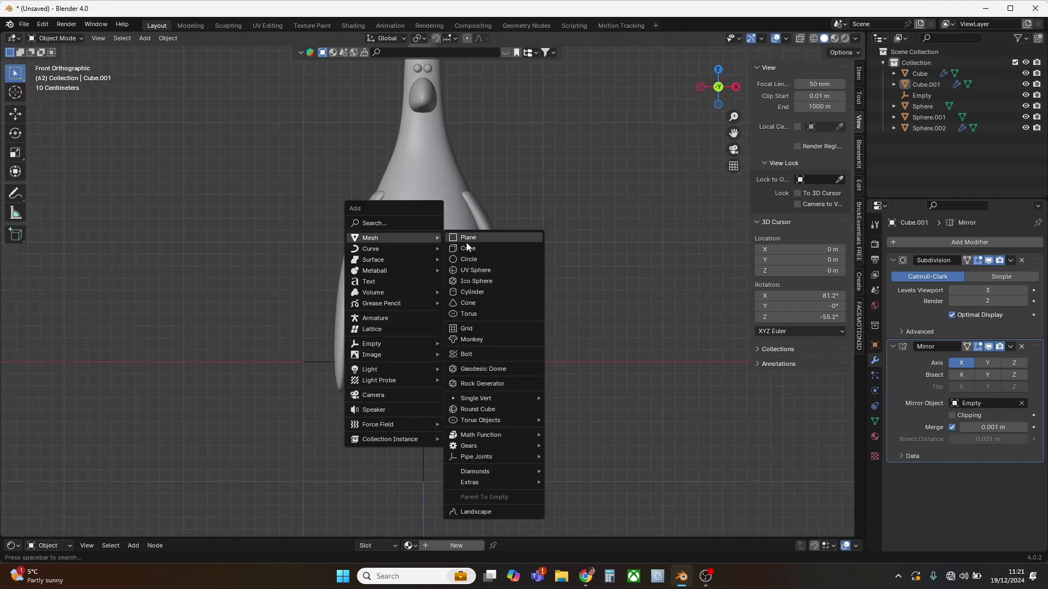
pyautogui.click(467, 248)
pyautogui.press('Tab')
pyautogui.press('s')
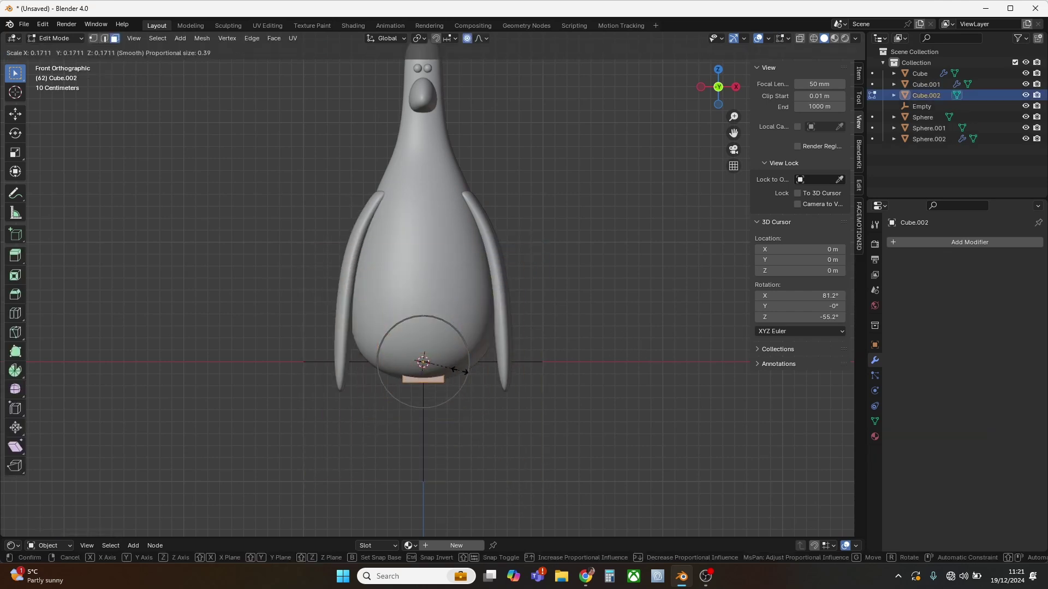
pyautogui.click(459, 370)
pyautogui.press('Tab')
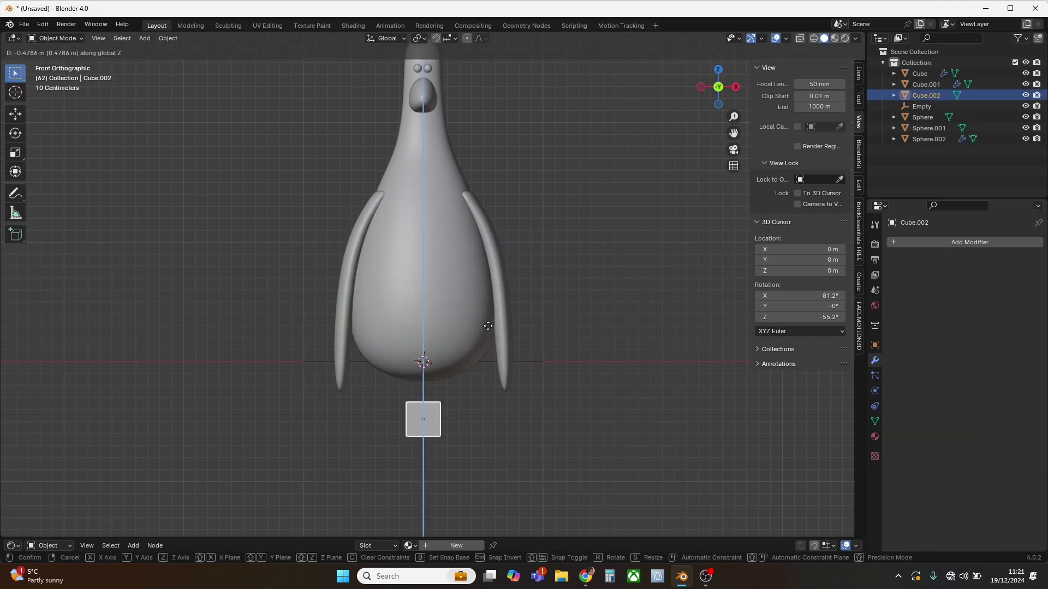
# - Lower the small cube along Z below the body and add a Subdivision Surface modifier with viewport level 2
pyautogui.press('g')
pyautogui.click(488, 325)
pyautogui.scroll(3, 505, 254)
pyautogui.click(946, 240)
pyautogui.write('s')
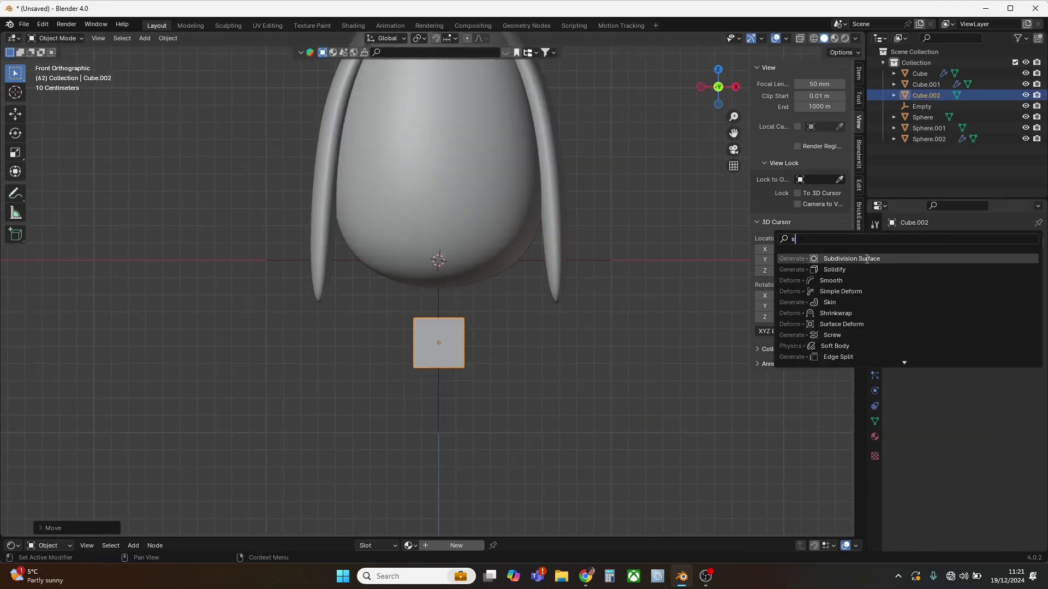
pyautogui.click(868, 258)
pyautogui.moveTo(590, 299); pyautogui.dragTo(644, 314, button='middle')
pyautogui.scroll(3, 651, 270)
pyautogui.moveTo(648, 322)
pyautogui.keyDown('shift'); pyautogui.mouseDown(button='middle')
pyautogui.moveTo(650, 270)
pyautogui.moveTo(650, 333)
pyautogui.mouseUp(button='middle'); pyautogui.keyUp('shift')
pyautogui.click(1024, 290)
# - Stretch the cube into a leg by raising its top face along Z until it meets the body
pyautogui.press('Tab')
pyautogui.click(454, 260)
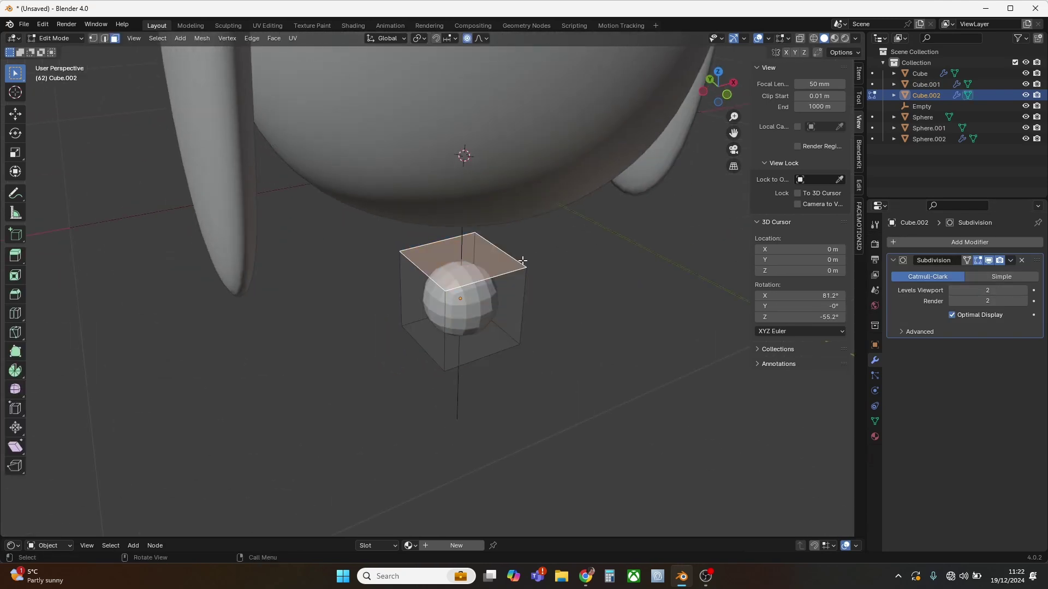
pyautogui.press('KP_1')
pyautogui.press('g')
pyautogui.press('z')
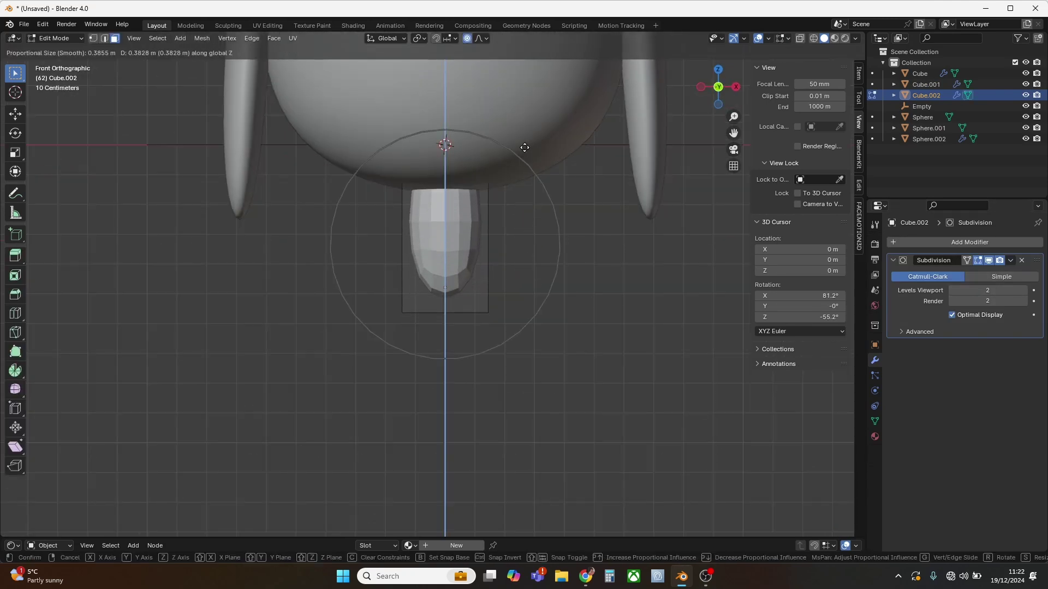
pyautogui.click(513, 283)
# - Move the leg along X away from the body's centre line in Object Mode
pyautogui.press('Tab')
pyautogui.press('g')
pyautogui.press('x')
pyautogui.click(582, 231)
pyautogui.keyDown('shift'); pyautogui.moveTo(583, 238); pyautogui.dragTo(554, 306, button='middle'); pyautogui.keyUp('shift')
# - Lengthen the leg by moving its bottom face along Z with proportional editing switched off
pyautogui.press('Tab')
pyautogui.press('g')
pyautogui.press('z')
pyautogui.click(534, 213)
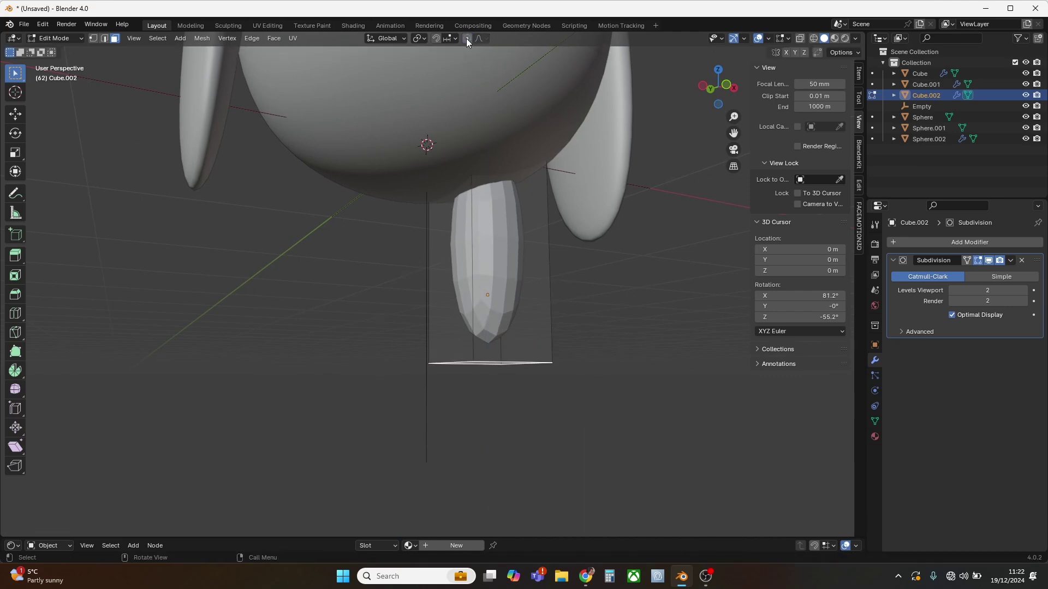
pyautogui.press('g')
pyautogui.press('z')
pyautogui.click(607, 304)
# - Extrude the leg's lower front face forward and scale it wider along X to form a foot
pyautogui.moveTo(522, 388); pyautogui.dragTo(476, 302, button='middle')
pyautogui.press('e')
pyautogui.click(599, 328)
pyautogui.moveTo(599, 328); pyautogui.dragTo(524, 355, button='middle')
pyautogui.press('s')
pyautogui.press('x')
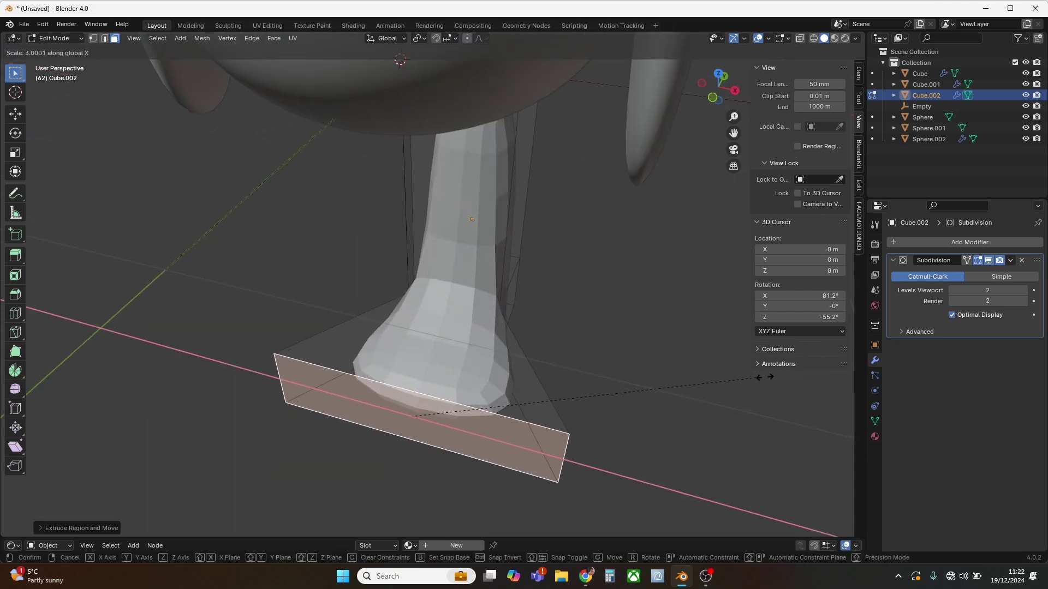
pyautogui.click(3, 367)
# - Add another face of the foot to the selection and scale the selected faces along X
pyautogui.moveTo(367, 322); pyautogui.dragTo(465, 197, button='middle')
pyautogui.press('Tab')
pyautogui.press('Tab')
pyautogui.keyDown('shift'); pyautogui.click(411, 242); pyautogui.keyUp('shift')
pyautogui.press('s')
pyautogui.press('x')
pyautogui.click(568, 319)
# - Lower the whole leg along Z in Object Mode until its top is clear of the body
pyautogui.press('Tab')
pyautogui.press('g')
pyautogui.press('z')
pyautogui.click(497, 379)
pyautogui.press('Tab')
# - Extrude the leg's top face upward to the underside of the body
pyautogui.click(457, 285)
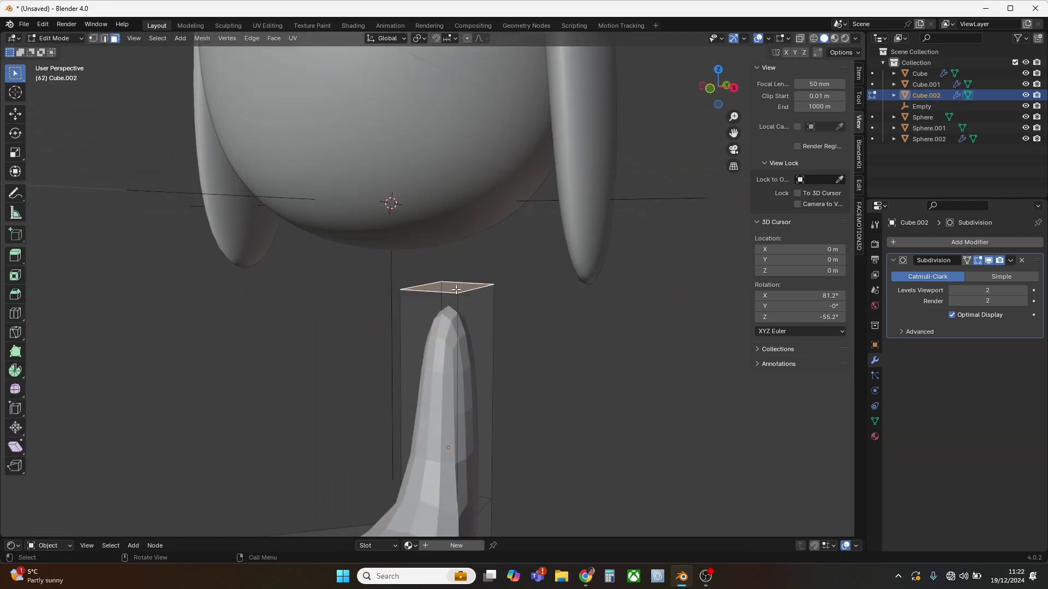
pyautogui.press('e')
pyautogui.click(480, 243)
pyautogui.press('Tab')
# - Raise the leg along Z in Object Mode so its upper end sits inside the body
pyautogui.press('KP_1')
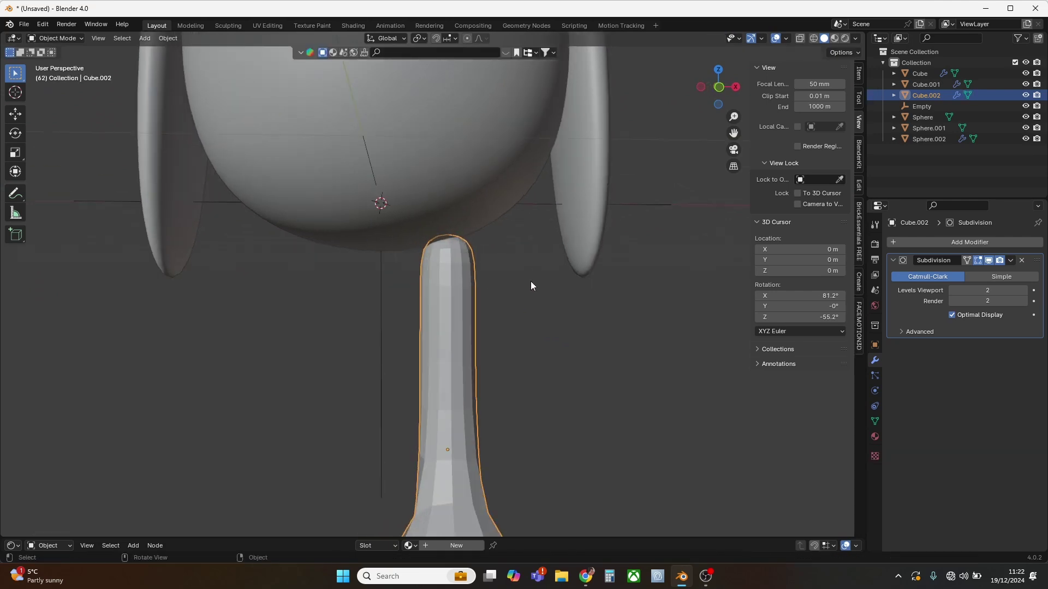
pyautogui.press('g')
pyautogui.press('z')
pyautogui.click(516, 220)
pyautogui.moveTo(517, 220); pyautogui.dragTo(503, 309, button='middle')
# - Select two faces of the foot in Edit Mode and extrude them to build up its shape
pyautogui.press('KP_1')
pyautogui.press('Tab')
pyautogui.moveTo(466, 345)
pyautogui.mouseDown(button='middle')
pyautogui.moveTo(480, 329)
pyautogui.moveTo(481, 341)
pyautogui.mouseUp(button='middle')
pyautogui.click(472, 358)
pyautogui.keyDown('shift'); pyautogui.click(449, 386); pyautogui.keyUp('shift')
pyautogui.press('e')
pyautogui.click(481, 372)
pyautogui.press('Tab')
# - Apply the leg's Subdivision modifier and shade the leg smooth
pyautogui.moveTo(490, 295); pyautogui.dragTo(505, 373, button='middle')
pyautogui.keyDown('shift'); pyautogui.moveTo(505, 373); pyautogui.dragTo(470, 329, button='middle'); pyautogui.keyUp('shift')
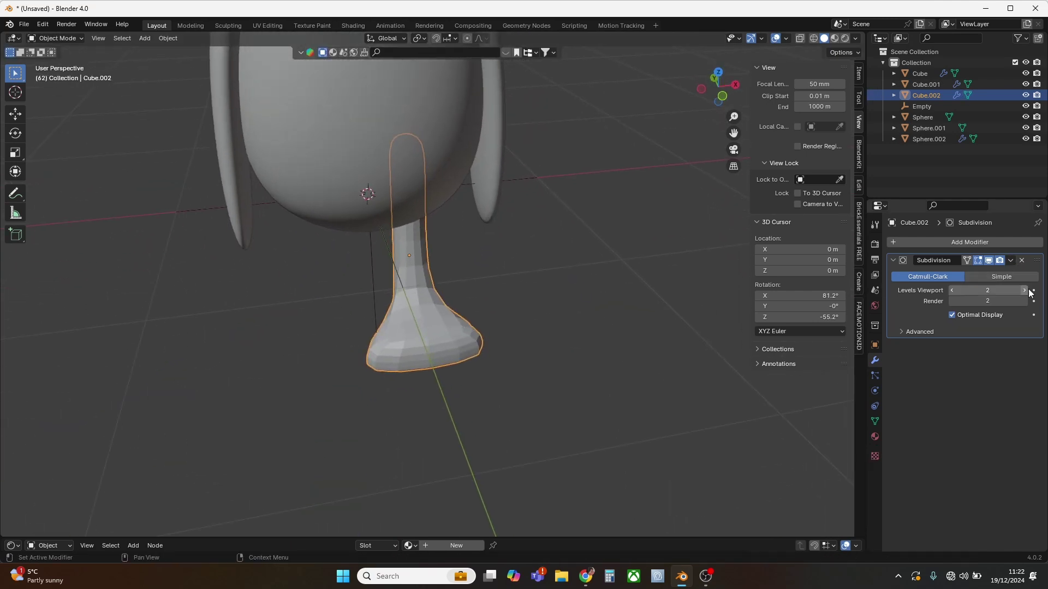
pyautogui.hotkey('ctrl', 'a')
pyautogui.rightClick(456, 347)
pyautogui.click(454, 347)
# - Pull a vertex at the middle of the foot's front edge about 0.11 m along negative Y, with a proportional size of about 0.2 m
pyautogui.press('Tab')
pyautogui.moveTo(451, 322); pyautogui.dragTo(466, 344, button='middle')
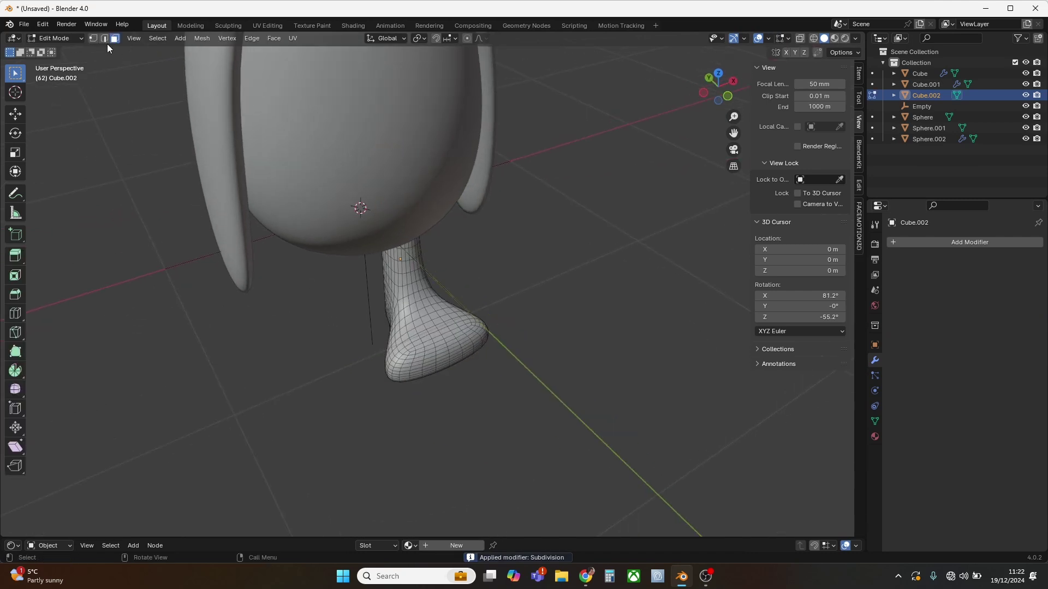
pyautogui.press('y')
pyautogui.click(484, 368)
pyautogui.press('y')
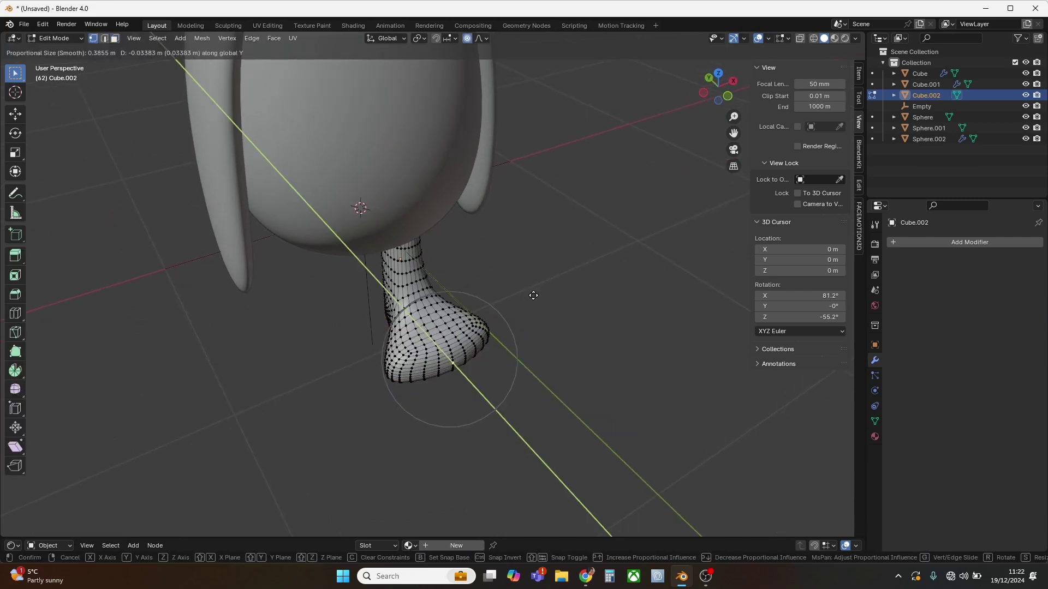
pyautogui.press('x')
pyautogui.press('y')
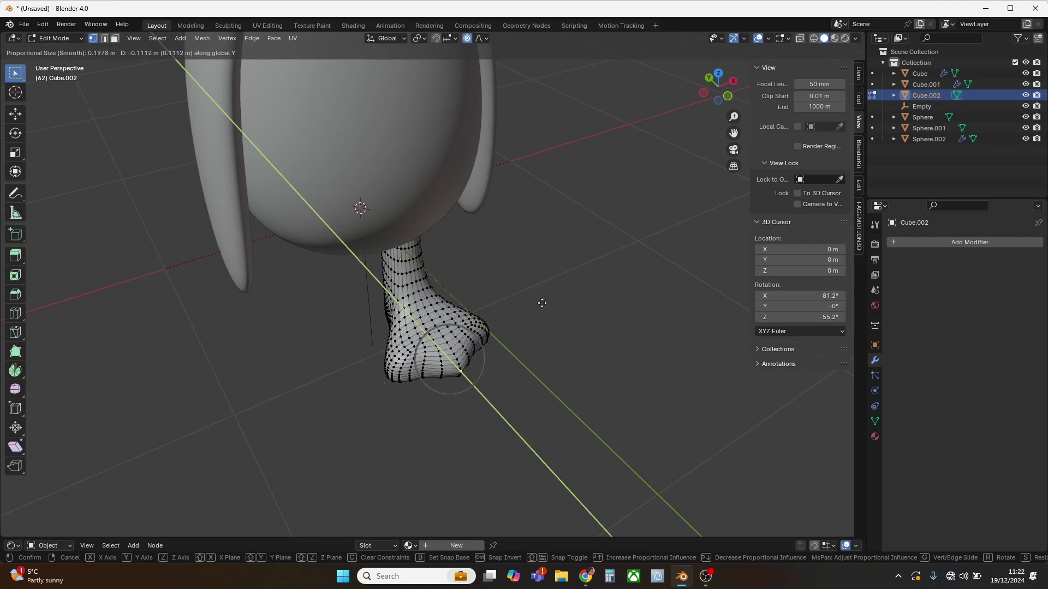
pyautogui.click(542, 303)
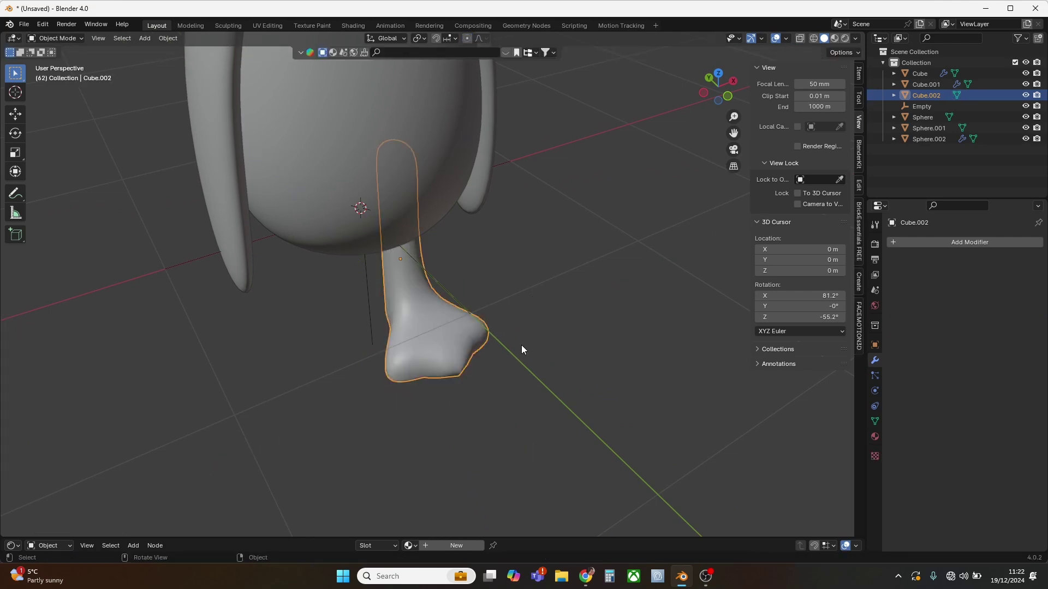
# - Scale the whole leg down slightly in the front view to suit the body
pyautogui.moveTo(521, 345); pyautogui.dragTo(443, 348, button='middle')
pyautogui.moveTo(486, 305); pyautogui.dragTo(501, 286, button='middle')
pyautogui.scroll(-5, 501, 287)
pyautogui.scroll(3, 508, 316)
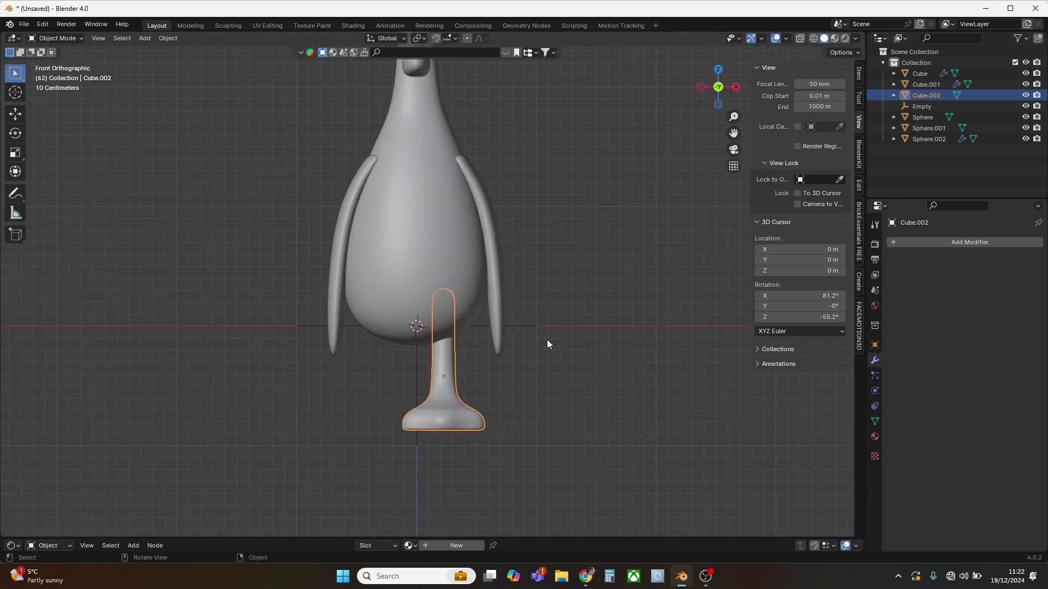
pyautogui.press('s')
pyautogui.click(538, 350)
# - Duplicate the leg along X to the other side of the body and delete the copy
pyautogui.hotkey('shift', 'd')
pyautogui.press('x')
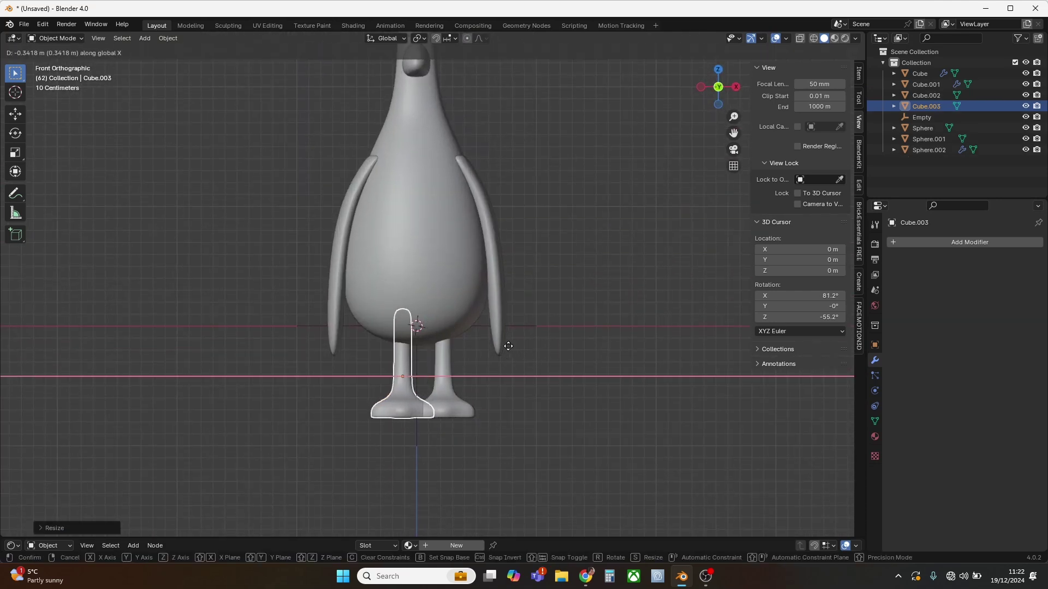
pyautogui.click(485, 345)
pyautogui.press('Delete')
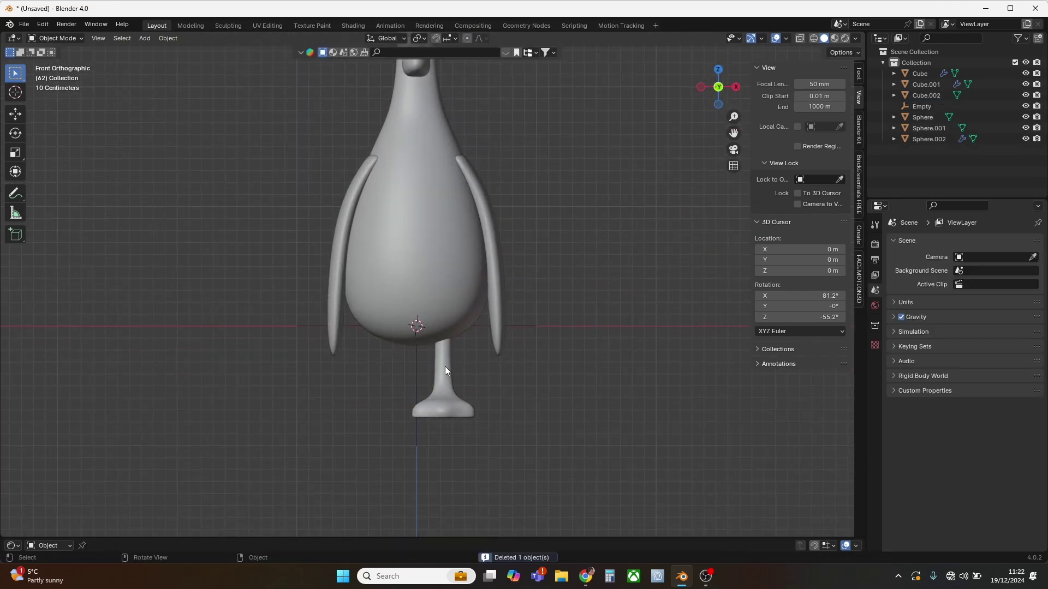
# - Rotate the leg about the global Z axis so its foot points outward, then fine-tune the rotation
pyautogui.click(444, 365)
pyautogui.press('r')
pyautogui.press('z')
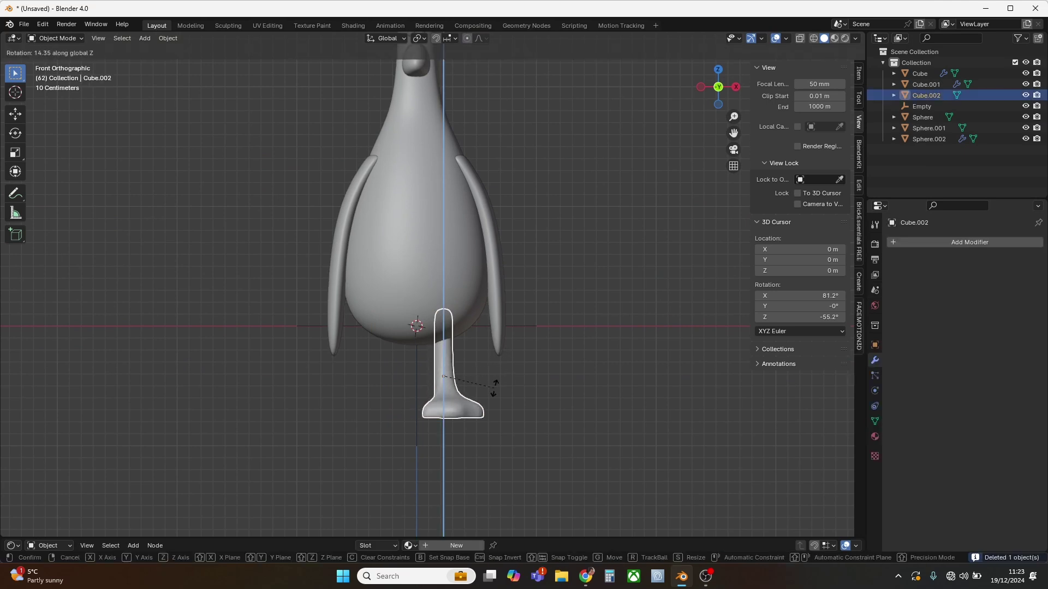
pyautogui.click(491, 391)
pyautogui.moveTo(491, 391); pyautogui.dragTo(530, 383, button='middle')
pyautogui.press('r')
pyautogui.click(517, 360)
# - Add a Mirror modifier on the X axis to the leg, using the Empty as the mirror object
pyautogui.click(912, 243)
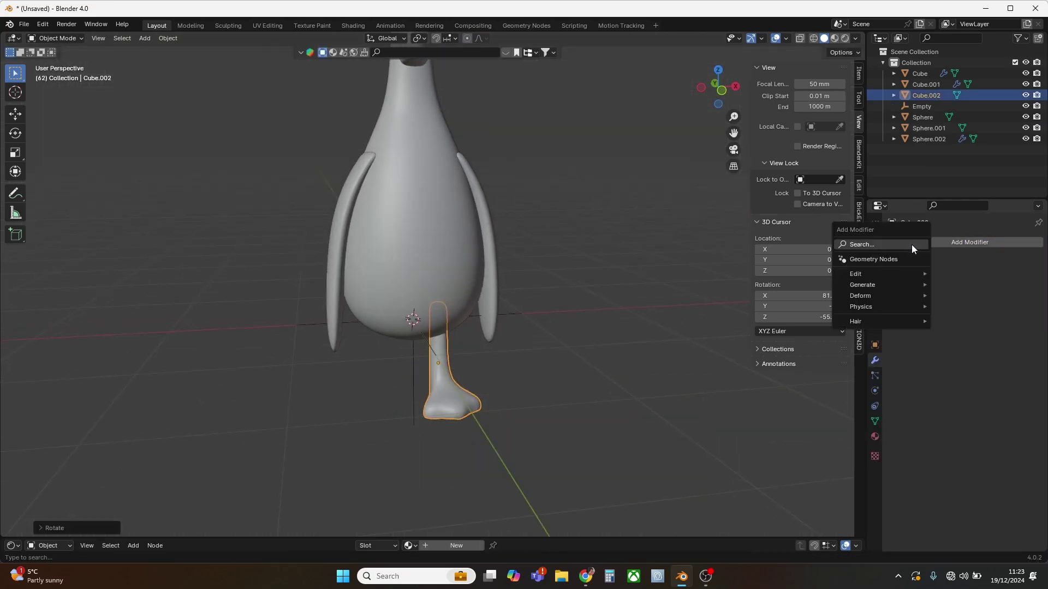
pyautogui.write('n')
pyautogui.press('BackSpace')
pyautogui.write('mir')
pyautogui.press('Return')
pyautogui.click(984, 317)
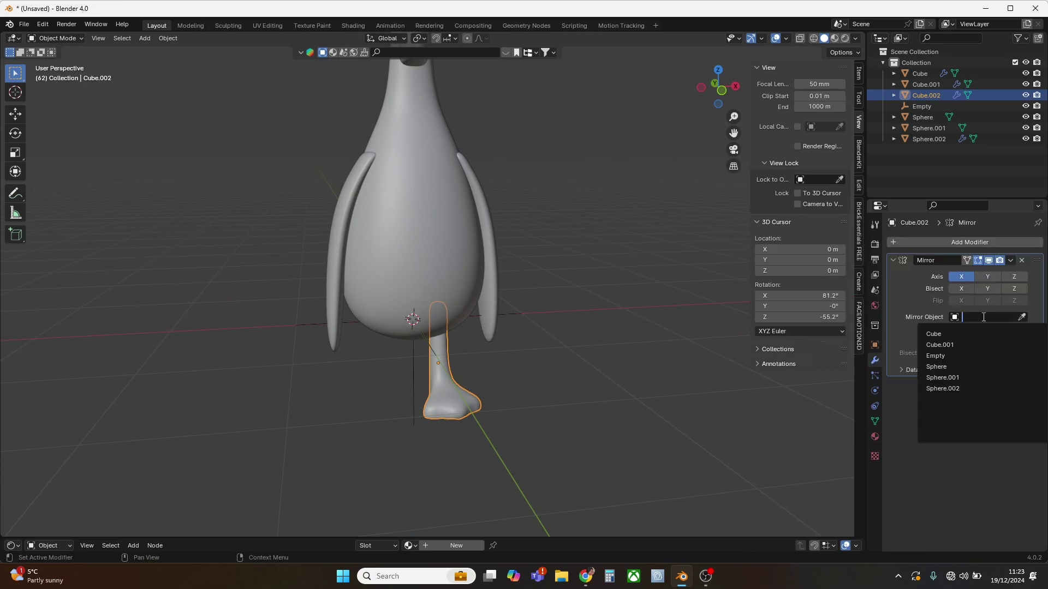
pyautogui.click(977, 355)
pyautogui.press('KP_1')
pyautogui.moveTo(553, 382); pyautogui.dragTo(529, 356, button='middle')
pyautogui.click(564, 375)
# - Scale the nose up slightly in the front view and lower it a little along Z
pyautogui.scroll(2, 528, 350)
pyautogui.keyDown('shift'); pyautogui.moveTo(521, 289); pyautogui.dragTo(521, 387, button='middle'); pyautogui.keyUp('shift')
pyautogui.scroll(1, 513, 371)
pyautogui.press('KP_1')
pyautogui.click(440, 275)
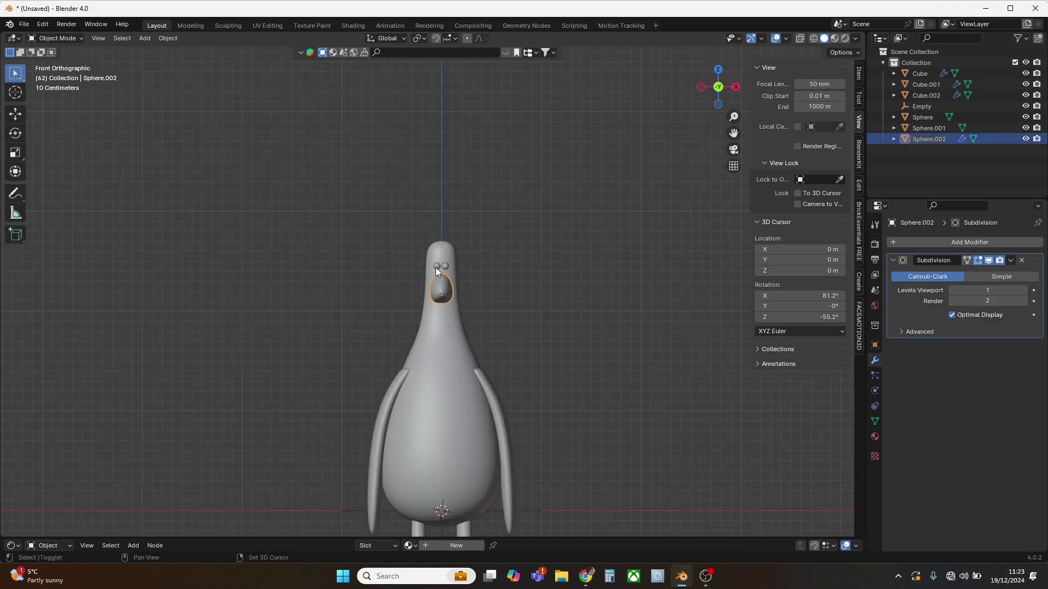
pyautogui.press('s')
pyautogui.click(524, 308)
pyautogui.press('g')
pyautogui.press('z')
pyautogui.click(530, 323)
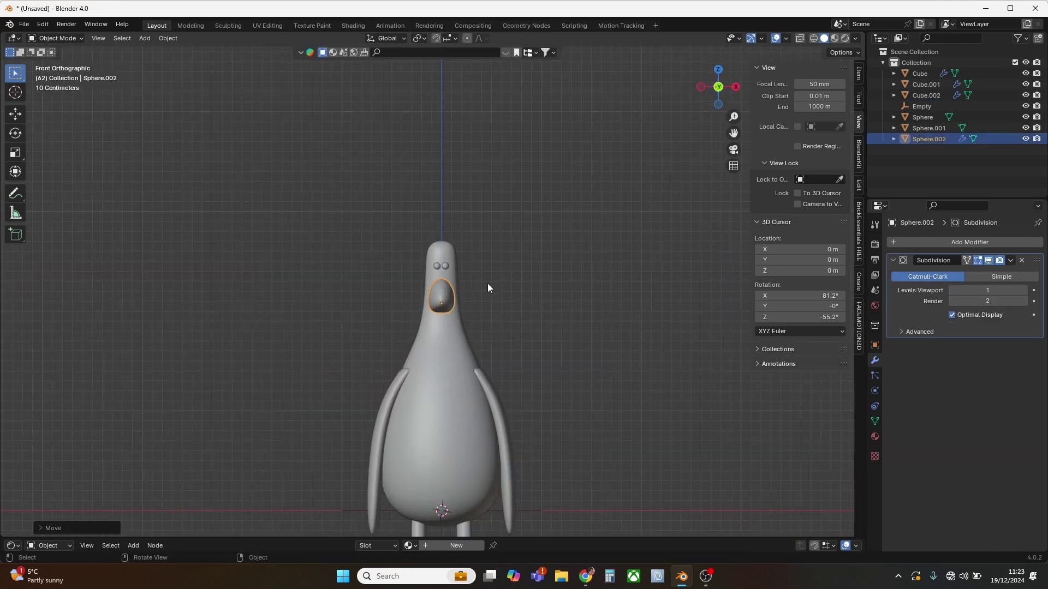
# - Lower both eyes along Z closer to the nose and scale them up slightly
pyautogui.scroll(4, 483, 281)
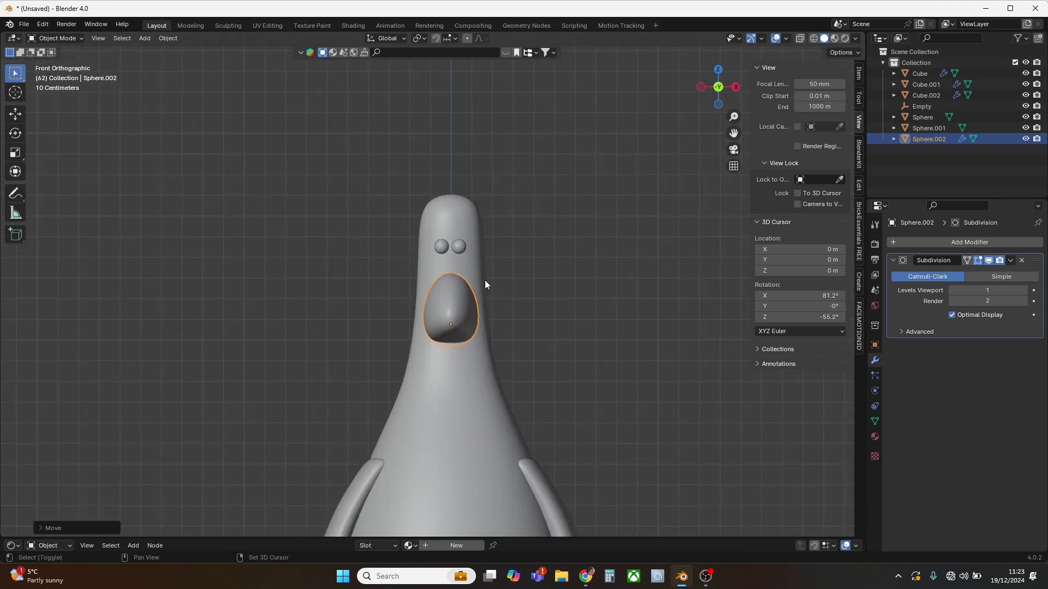
pyautogui.click(442, 252)
pyautogui.keyDown('shift'); pyautogui.click(463, 252); pyautogui.keyUp('shift')
pyautogui.press('g')
pyautogui.press('z')
pyautogui.click(528, 276)
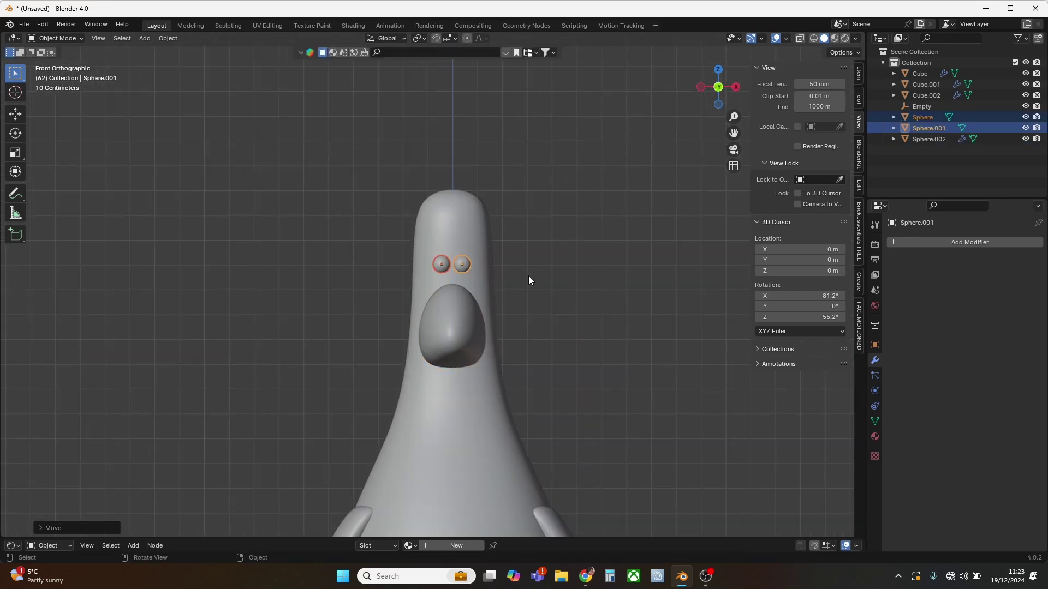
pyautogui.press('s')
pyautogui.click(539, 276)
pyautogui.click(565, 309)
pyautogui.moveTo(570, 314); pyautogui.dragTo(552, 280, button='middle')
pyautogui.scroll(-6, 565, 314)
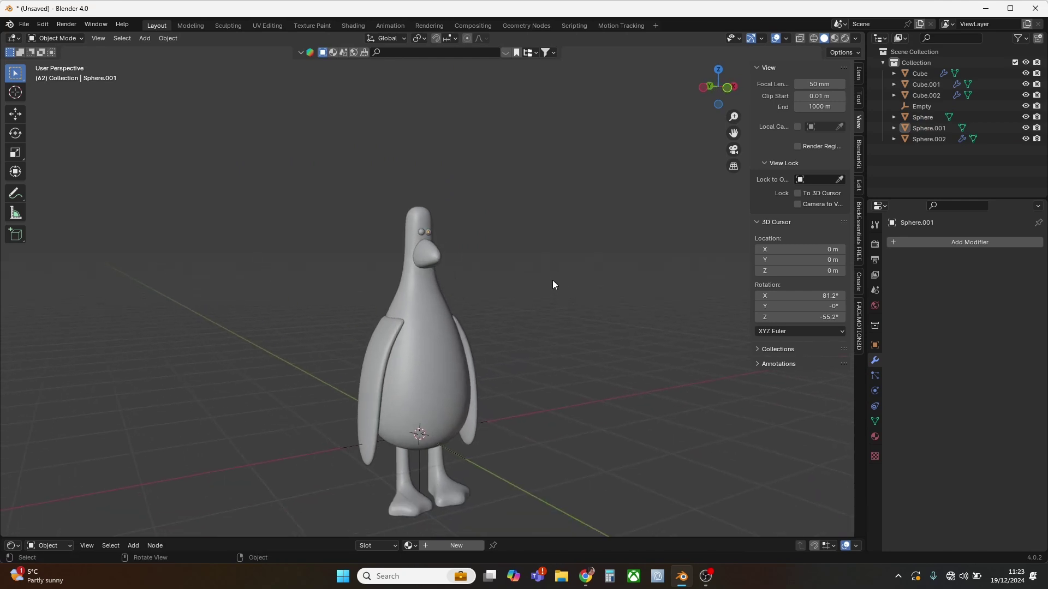
# - Apply the body's Subdivision modifier with the viewport back in Solid shading
pyautogui.click(845, 37)
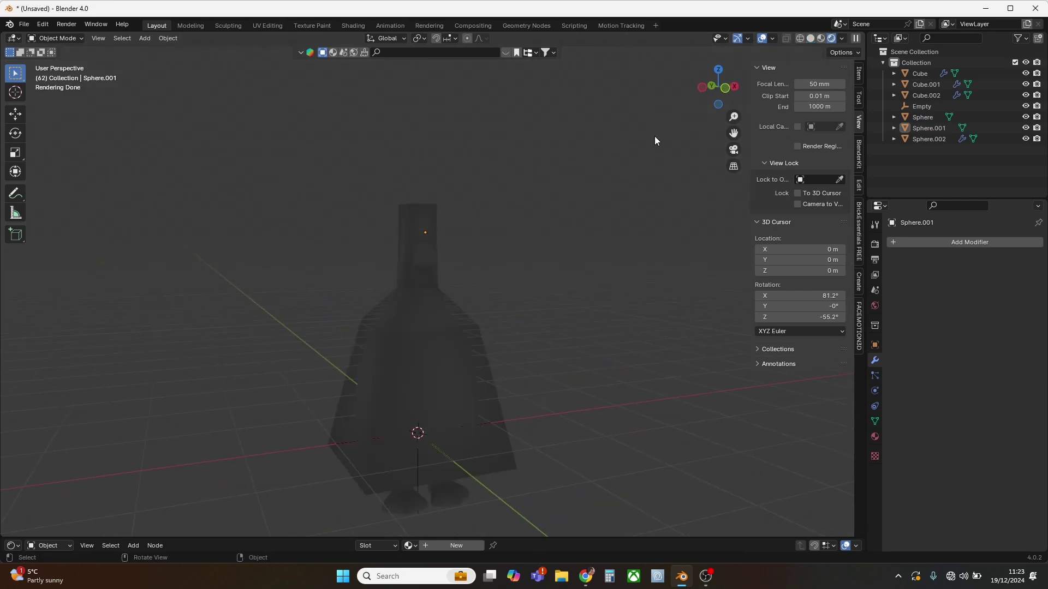
pyautogui.click(810, 38)
pyautogui.click(440, 359)
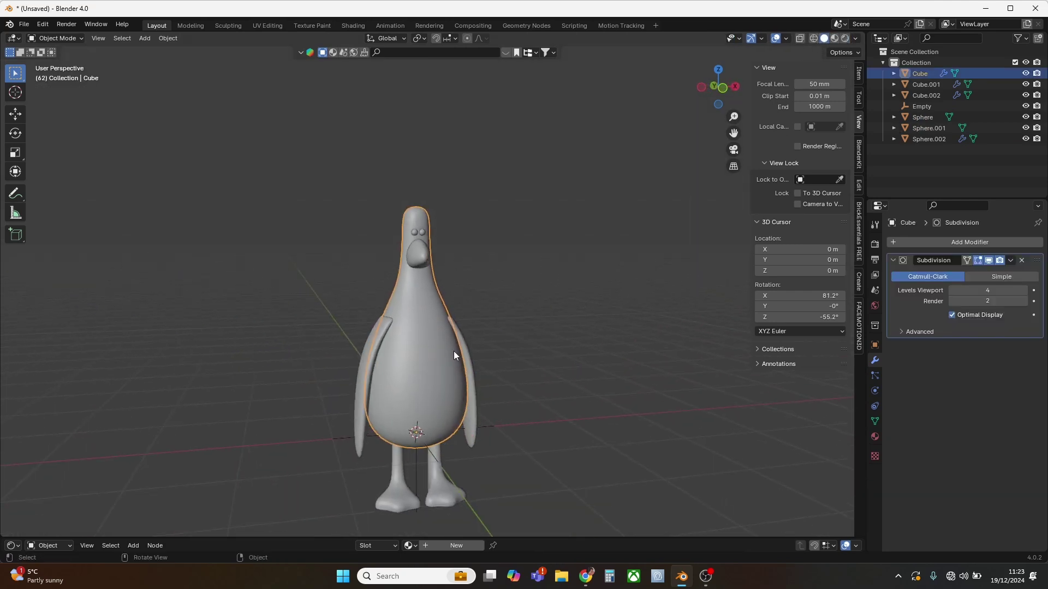
pyautogui.hotkey('ctrl', 'a')
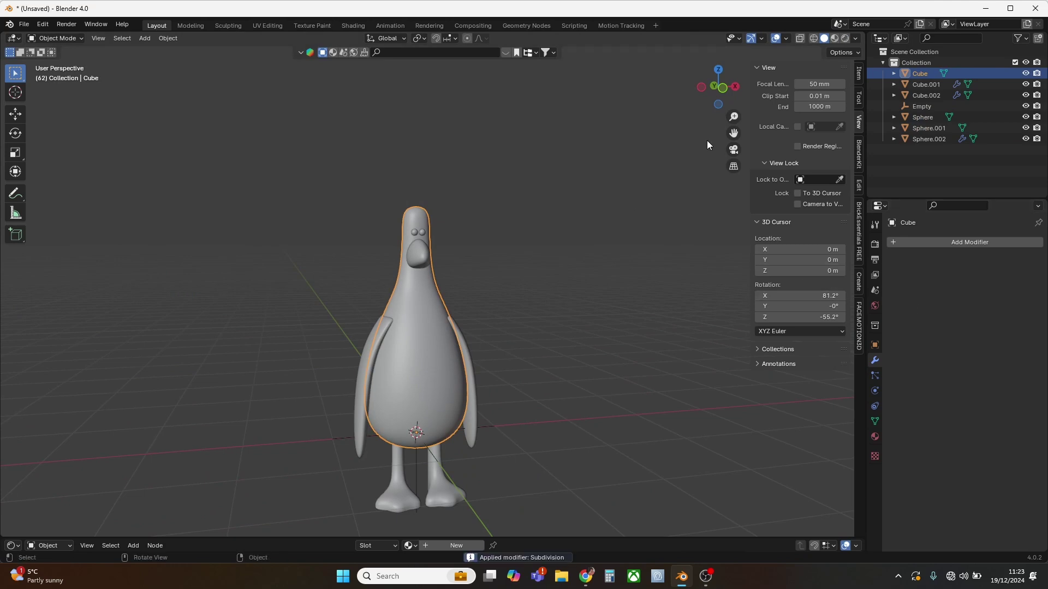
# - Select the arms and set the viewport shading to Material Preview
pyautogui.click(846, 38)
pyautogui.moveTo(643, 272)
pyautogui.mouseDown(button='middle')
pyautogui.moveTo(611, 328)
pyautogui.moveTo(506, 352)
pyautogui.moveTo(541, 349)
pyautogui.mouseUp(button='middle')
pyautogui.click(460, 359)
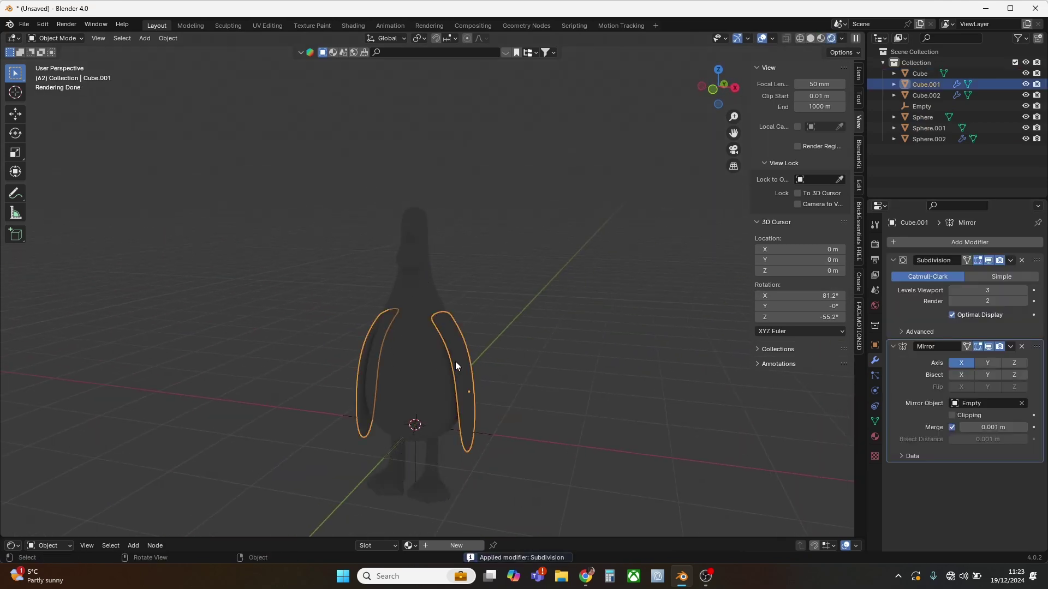
pyautogui.press('z')
pyautogui.click(605, 284)
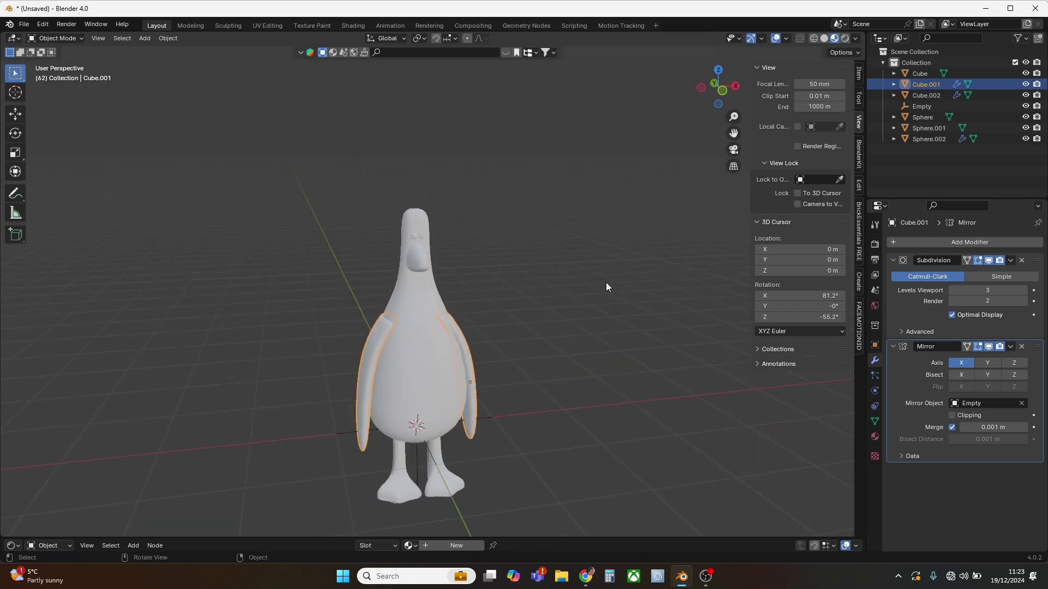
pyautogui.moveTo(605, 284); pyautogui.dragTo(477, 309, button='middle')
pyautogui.scroll(3, 477, 308)
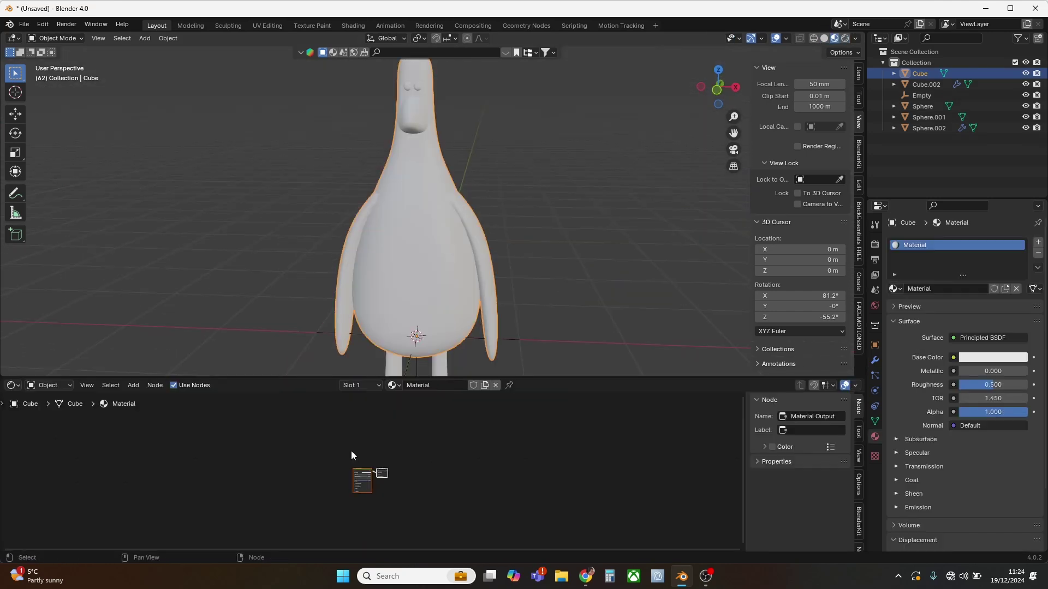
# - Add Texture Coordinate and Mapping nodes to the body material, delete the Image Texture node and link Mapping to Base Color
pyautogui.scroll(7, 351, 451)
pyautogui.moveTo(310, 463); pyautogui.dragTo(445, 426, button='middle')
pyautogui.click(445, 427)
pyautogui.hotkey('ctrl', 't')
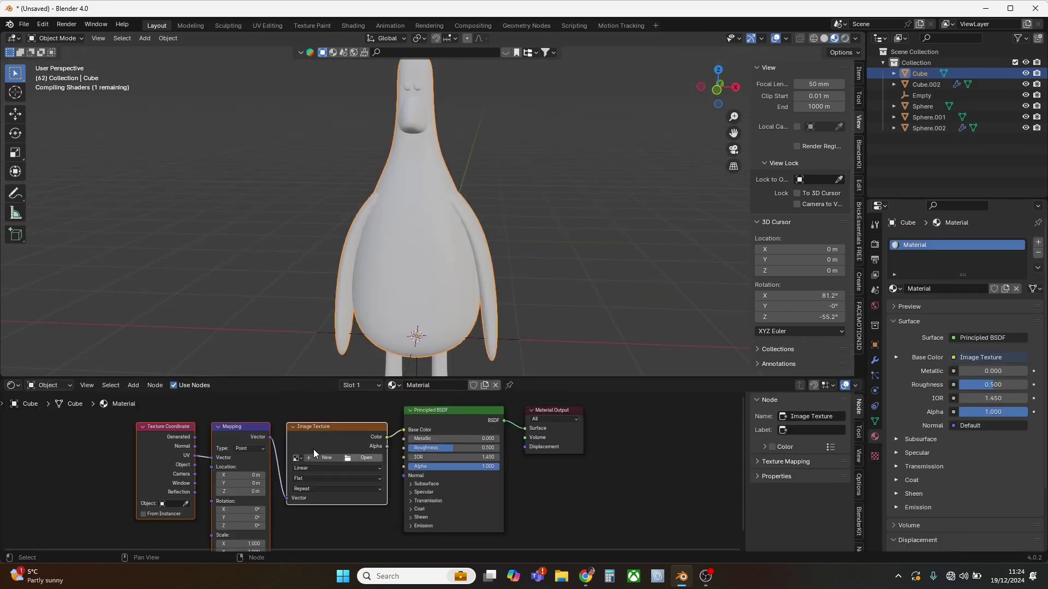
pyautogui.click(332, 431)
pyautogui.press('x')
pyautogui.moveTo(270, 437); pyautogui.dragTo(404, 429)
# - Insert a Color Ramp node between Mapping and Principled BSDF and set its interpolation to Constant
pyautogui.hotkey('shift', 'a')
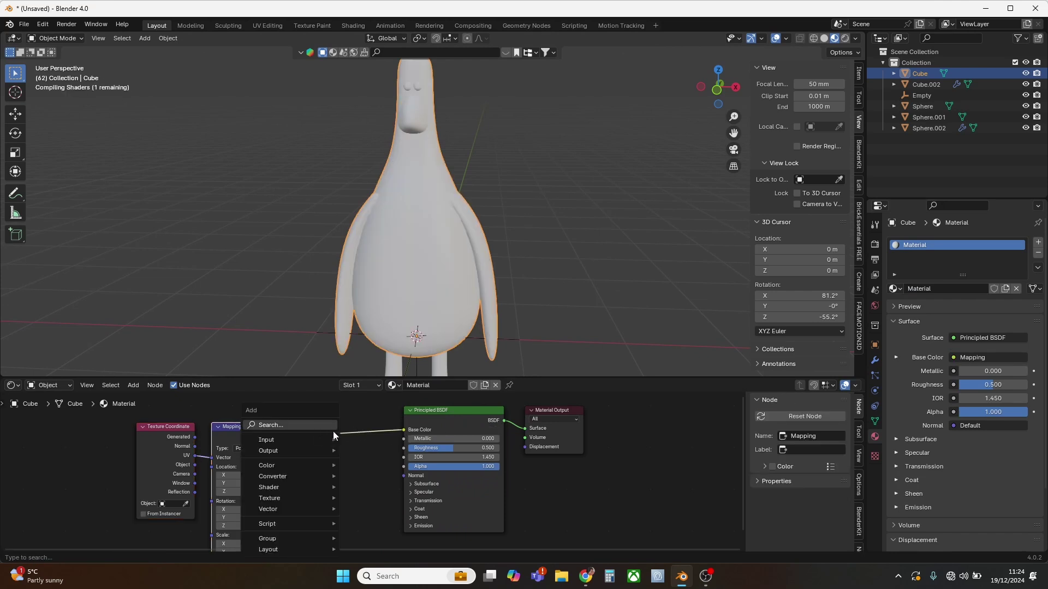
pyautogui.write('c')
pyautogui.click(363, 447)
pyautogui.click(294, 429)
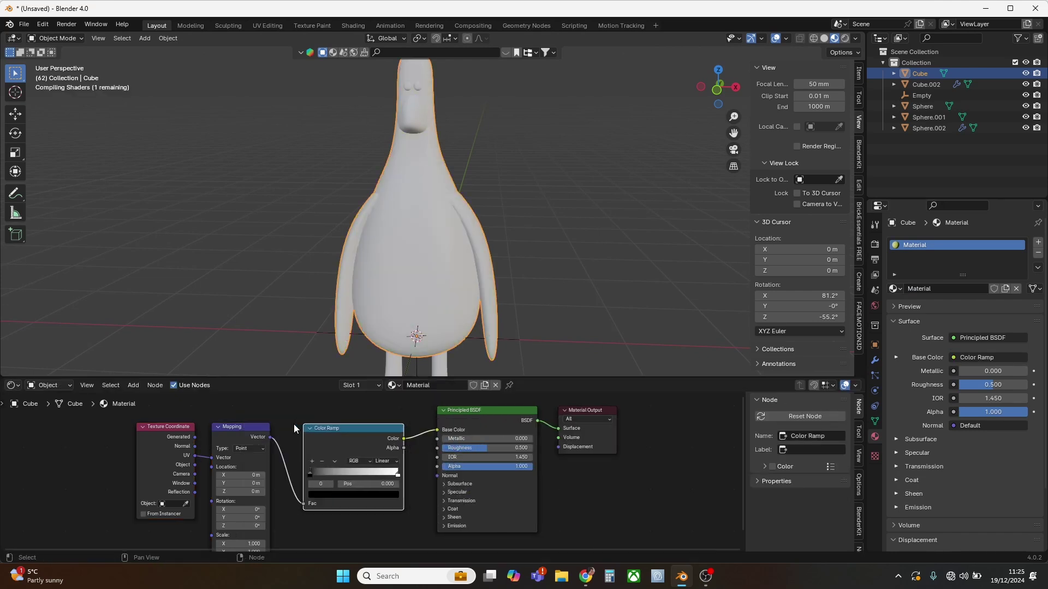
pyautogui.click(386, 462)
pyautogui.click(391, 521)
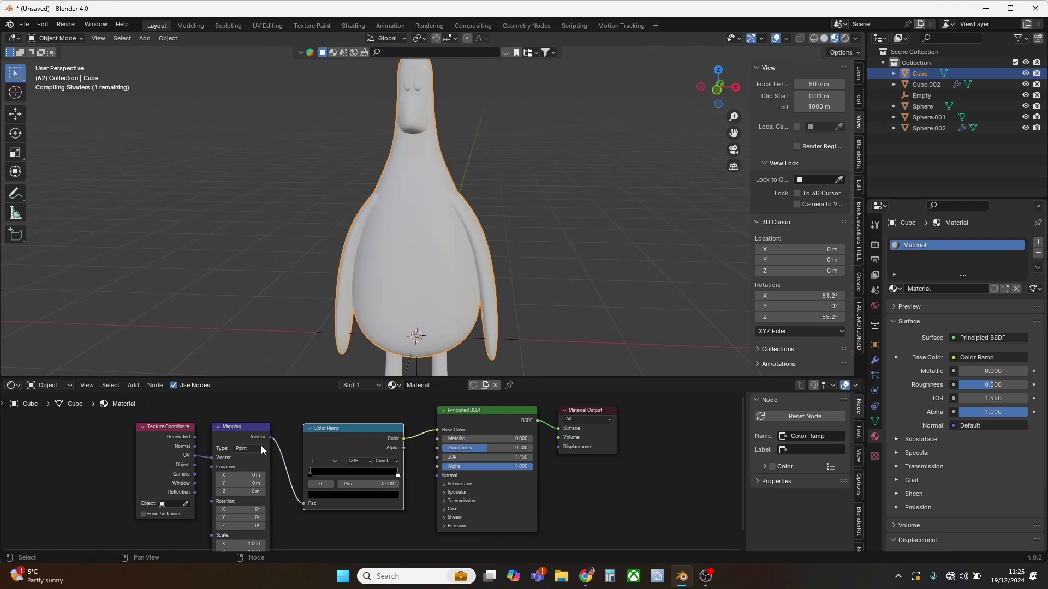
# - Space out the Texture Coordinate and Mapping nodes and move the Color Ramp's white stop to about 0.43
pyautogui.moveTo(253, 439)
pyautogui.mouseDown()
pyautogui.moveTo(201, 437)
pyautogui.moveTo(240, 437)
pyautogui.mouseUp()
pyautogui.moveTo(175, 433); pyautogui.dragTo(98, 444)
pyautogui.moveTo(251, 434); pyautogui.dragTo(177, 443)
pyautogui.moveTo(268, 460); pyautogui.dragTo(339, 459, button='middle')
pyautogui.hotkey('shift', 'a')
pyautogui.moveTo(445, 479); pyautogui.dragTo(418, 479)
# - Insert a Separate XYZ node after Mapping, feeding its Y output to the Color Ramp, and link Generated to the Mapping vector
pyautogui.hotkey('shift', 'a')
pyautogui.write('s')
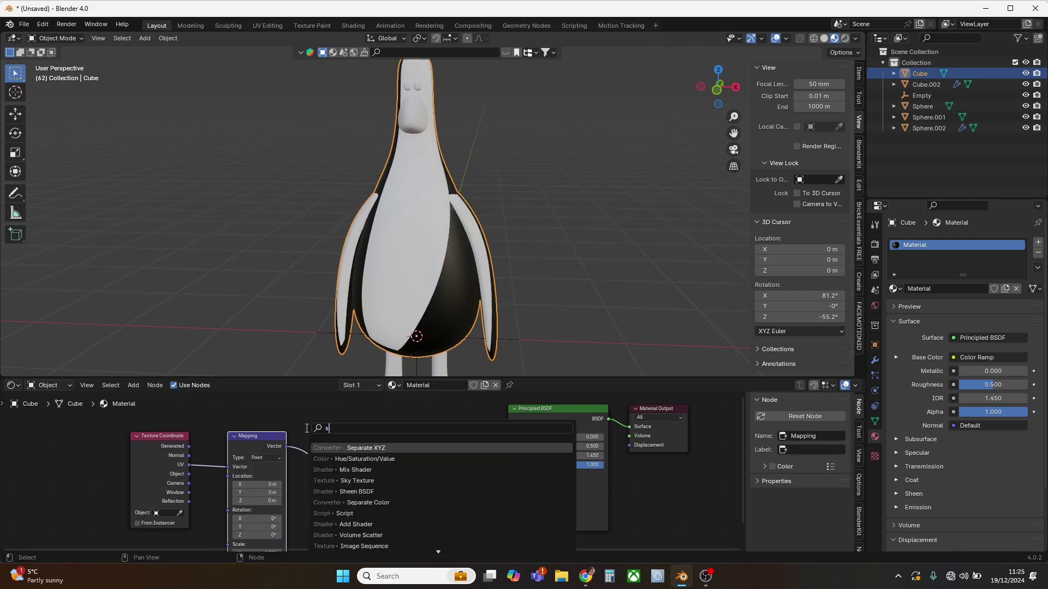
pyautogui.click(356, 448)
pyautogui.click(377, 478)
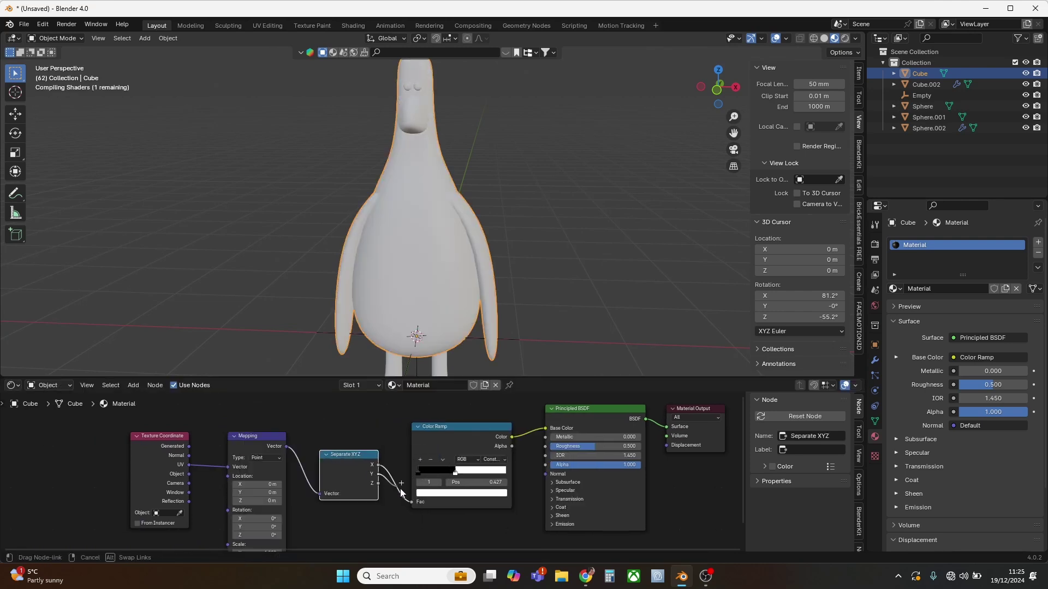
pyautogui.moveTo(404, 494)
pyautogui.mouseDown()
pyautogui.moveTo(412, 502)
pyautogui.moveTo(446, 473)
pyautogui.moveTo(504, 469)
pyautogui.moveTo(492, 468)
pyautogui.mouseUp()
pyautogui.moveTo(188, 447); pyautogui.dragTo(228, 469)
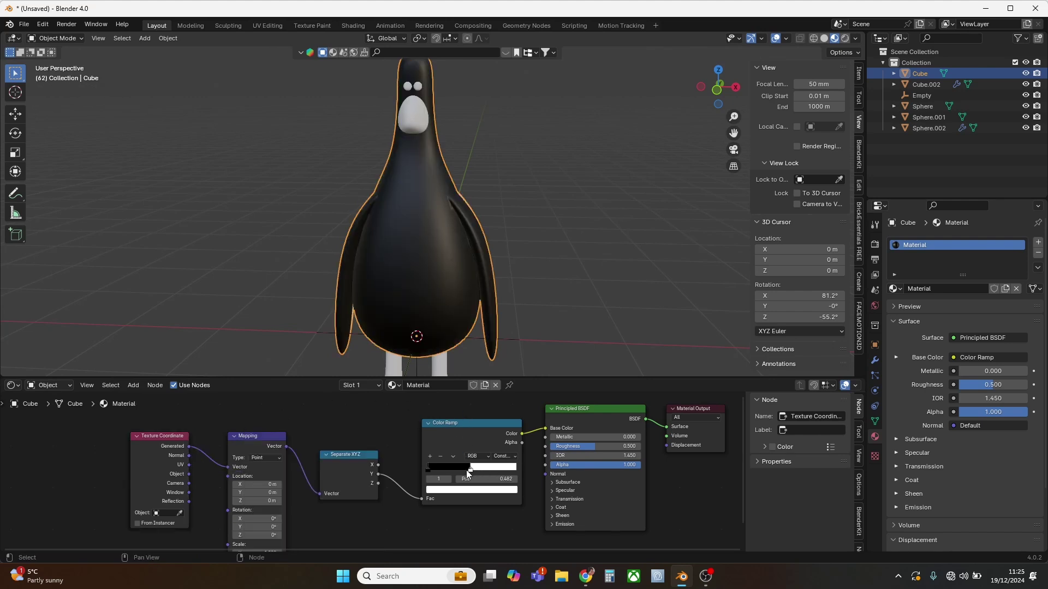
# - Make the Color Ramp white at the start and black from about position 0.11, leaving a white oval on the belly
pyautogui.moveTo(465, 473); pyautogui.dragTo(441, 477)
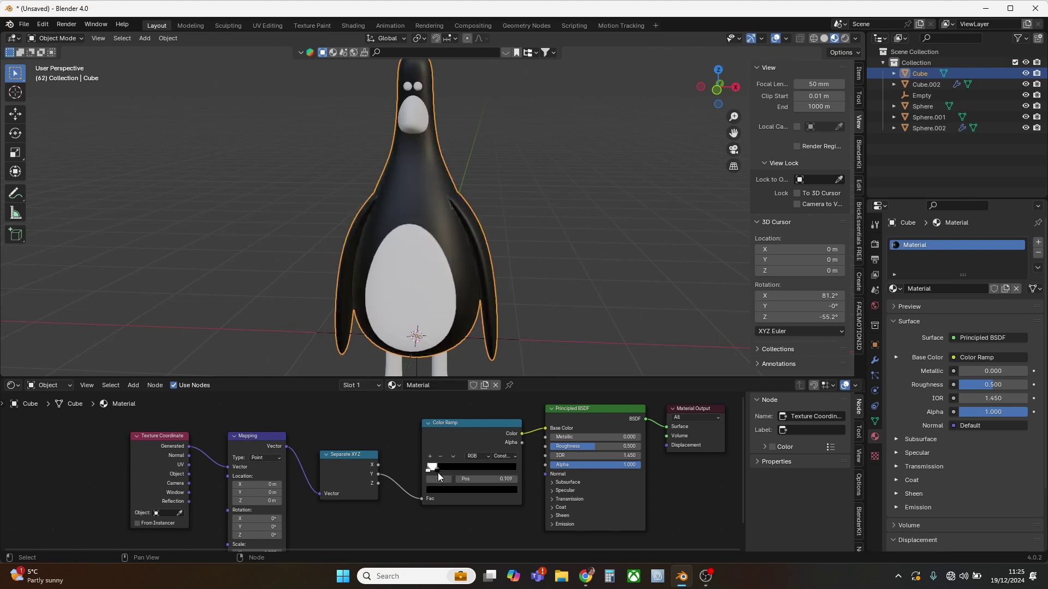
pyautogui.press('KP_1')
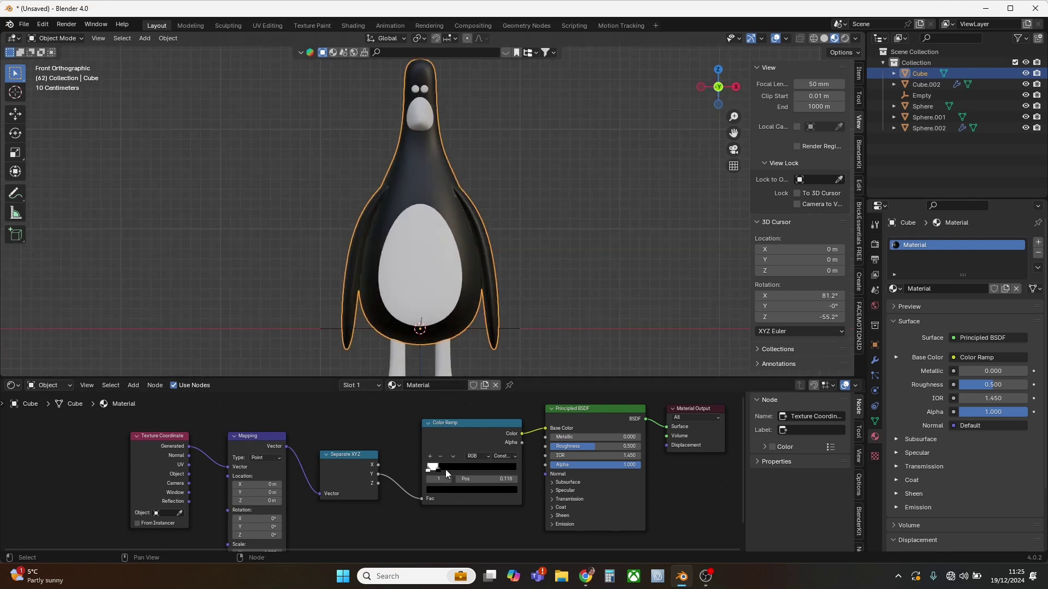
pyautogui.click(472, 490)
pyautogui.moveTo(511, 432); pyautogui.dragTo(514, 424)
pyautogui.moveTo(548, 251); pyautogui.dragTo(548, 316, button='middle')
pyautogui.moveTo(521, 377); pyautogui.dragTo(516, 468)
pyautogui.moveTo(517, 367); pyautogui.dragTo(483, 365, button='middle')
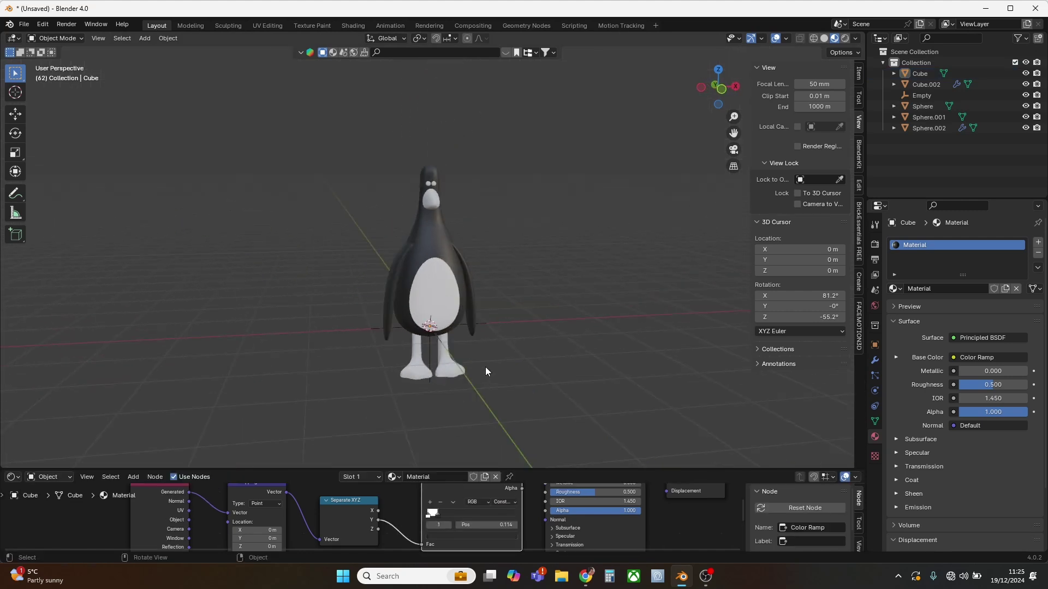
# - Narrow the nose slightly along the X axis in the front view
pyautogui.keyDown('shift'); pyautogui.moveTo(436, 189); pyautogui.dragTo(435, 257, button='middle'); pyautogui.keyUp('shift')
pyautogui.scroll(3, 435, 256)
pyautogui.click(429, 295)
pyautogui.press('KP_1')
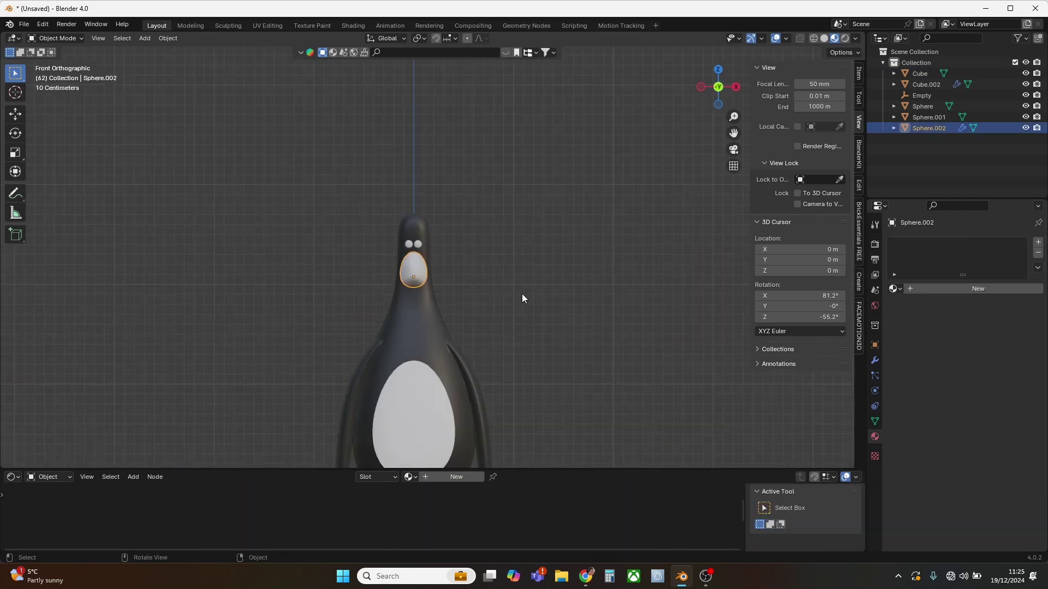
pyautogui.scroll(2, 527, 293)
pyautogui.press('s')
pyautogui.press('x')
pyautogui.click(516, 295)
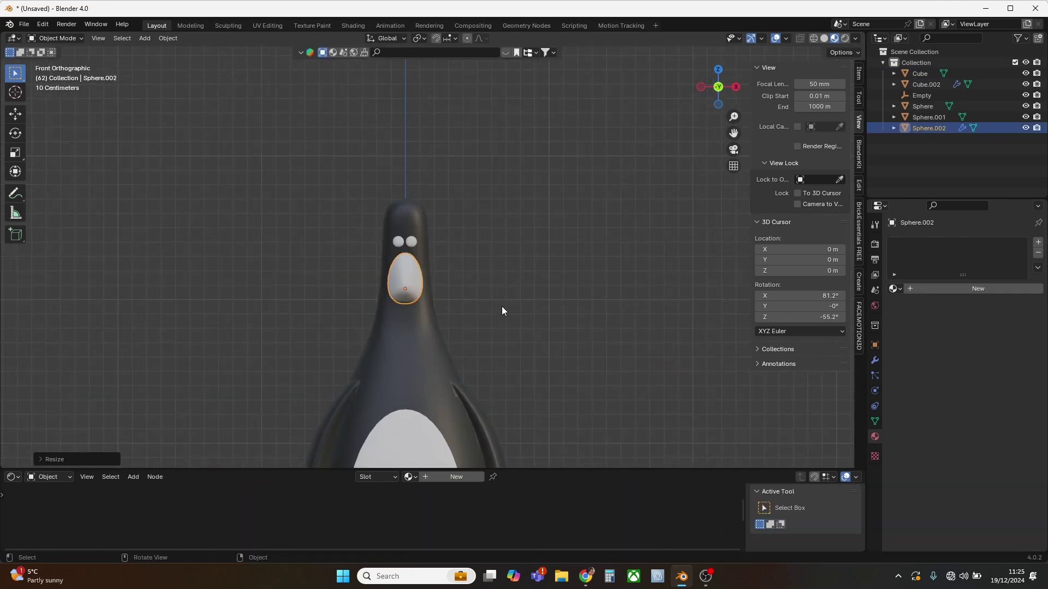
pyautogui.click(495, 313)
# - Give one eye a new material with a black base color and a roughness of about 0.2
pyautogui.moveTo(496, 312); pyautogui.dragTo(457, 234, button='middle')
pyautogui.scroll(2, 458, 234)
pyautogui.click(456, 232)
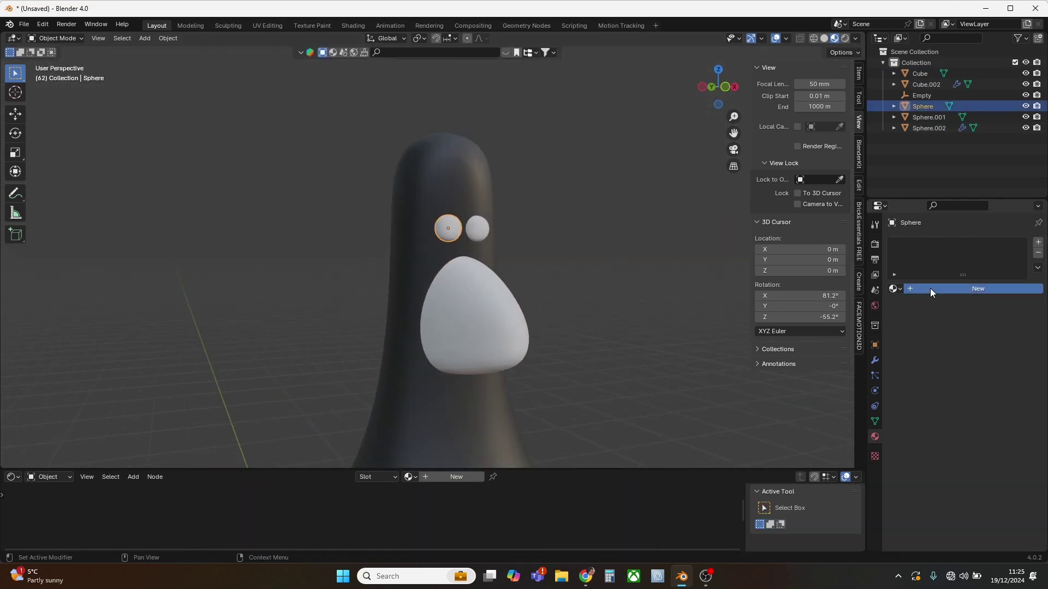
pyautogui.click(930, 288)
pyautogui.click(992, 357)
pyautogui.moveTo(996, 356); pyautogui.dragTo(974, 356)
# - Link the black eye's material to the other eye
pyautogui.click(478, 228)
pyautogui.keyDown('shift'); pyautogui.click(448, 228); pyautogui.keyUp('shift')
pyautogui.hotkey('ctrl', 'l')
pyautogui.moveTo(436, 234)
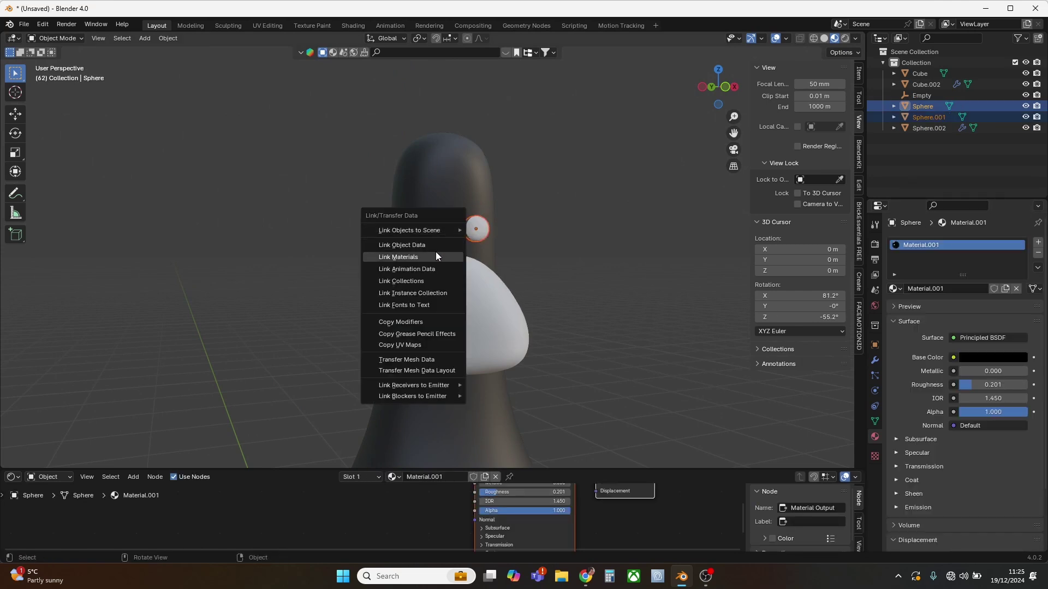
pyautogui.click(436, 254)
pyautogui.click(625, 353)
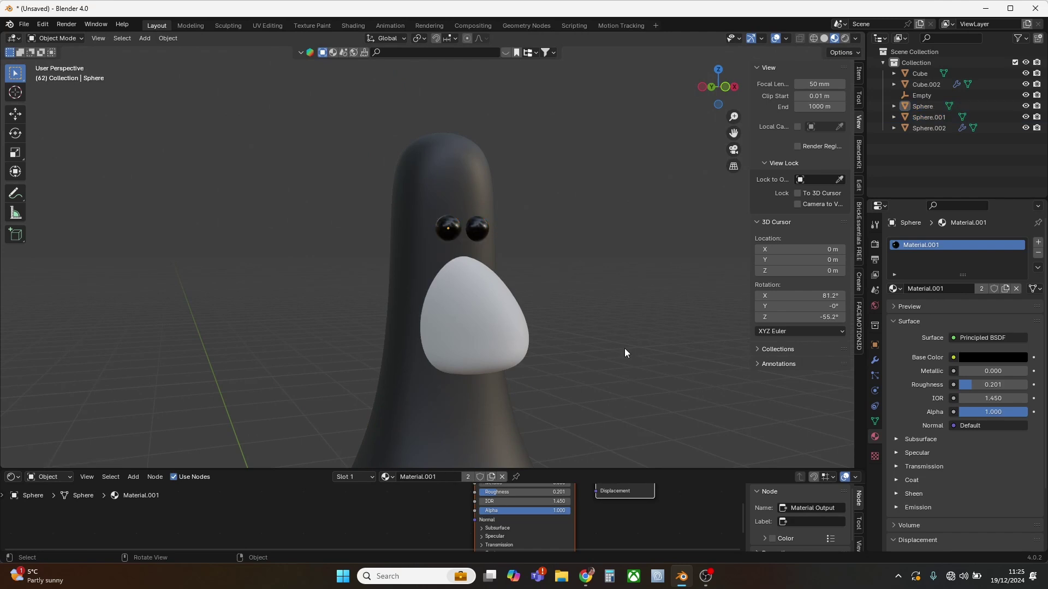
# - Give the nose a new orange material with hue about 0.033 and saturation about 0.914
pyautogui.click(482, 329)
pyautogui.click(954, 289)
pyautogui.click(983, 358)
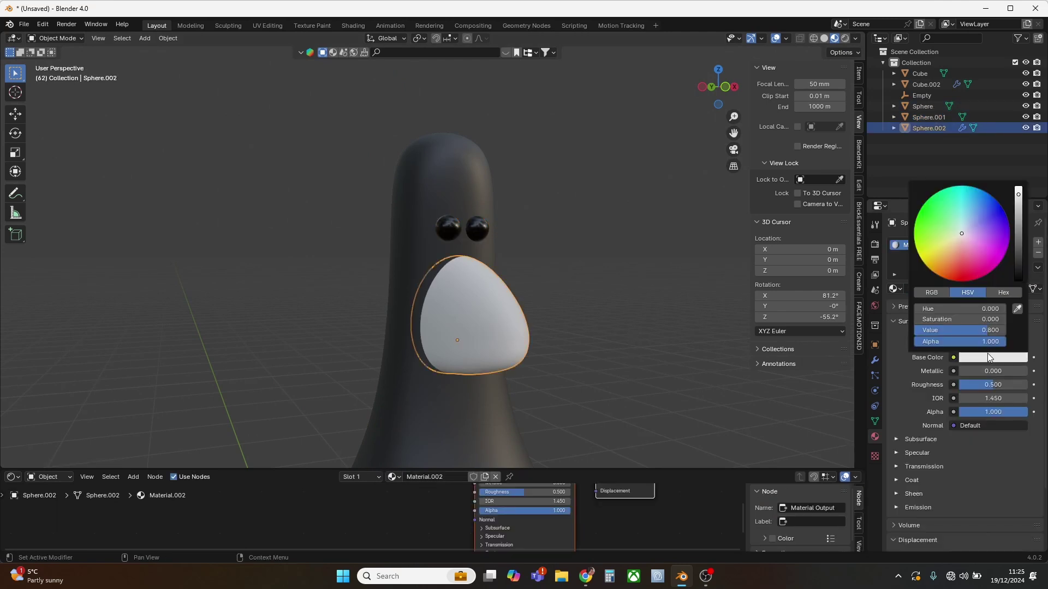
pyautogui.click(950, 263)
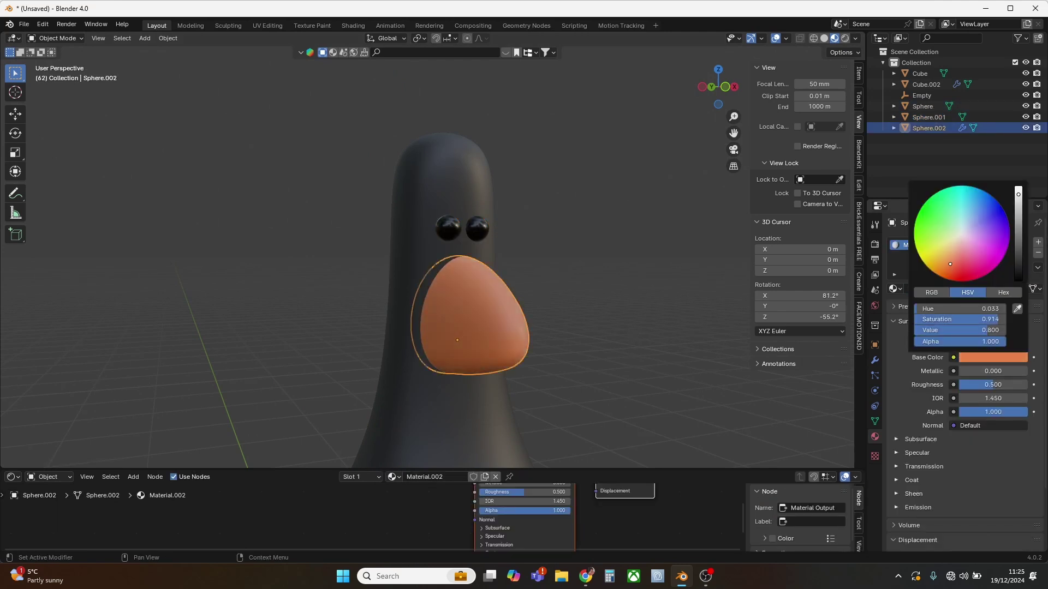
pyautogui.click(637, 371)
# - Examine the whole colored character and its legs from the front
pyautogui.scroll(-5, 637, 371)
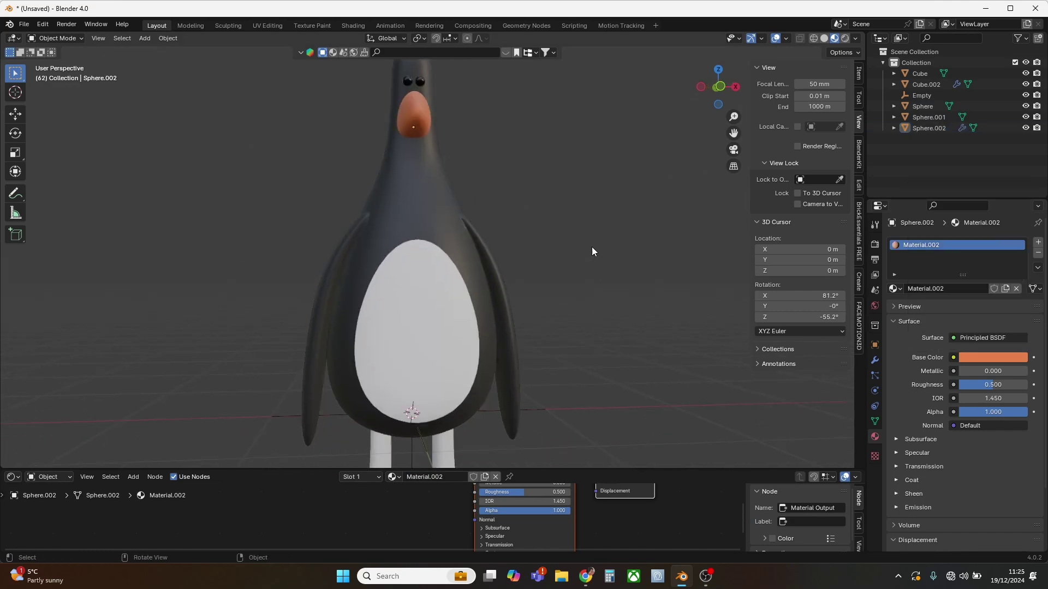
pyautogui.scroll(-5, 587, 260)
pyautogui.moveTo(549, 289); pyautogui.dragTo(573, 300, button='middle')
pyautogui.scroll(4, 573, 299)
pyautogui.click(480, 428)
pyautogui.press('KP_1')
pyautogui.keyDown('shift'); pyautogui.moveTo(480, 409); pyautogui.dragTo(477, 330, button='middle'); pyautogui.keyUp('shift')
pyautogui.scroll(2, 477, 330)
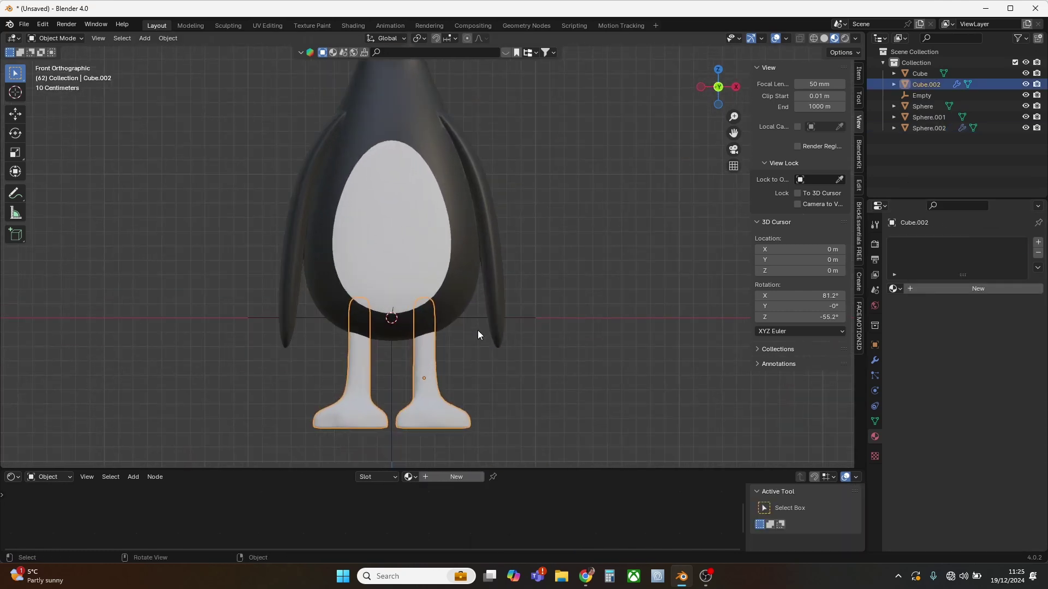
pyautogui.click(509, 361)
# - Give the legs a new material with a pink base color
pyautogui.moveTo(509, 384); pyautogui.dragTo(460, 379, button='middle')
pyautogui.scroll(-5, 467, 373)
pyautogui.scroll(1, 493, 351)
pyautogui.click(460, 384)
pyautogui.click(451, 476)
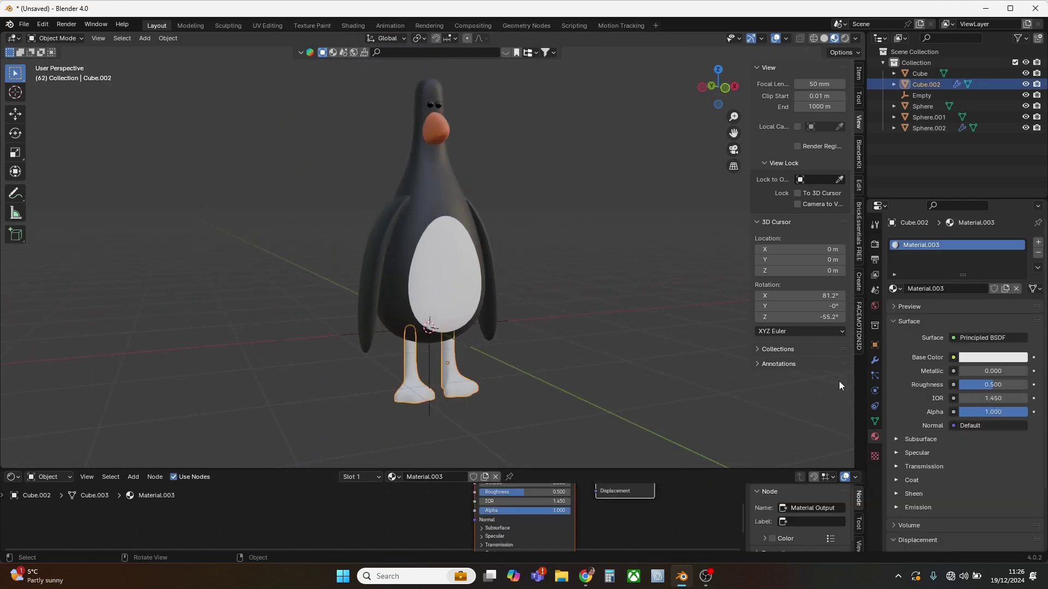
pyautogui.click(990, 357)
pyautogui.click(964, 243)
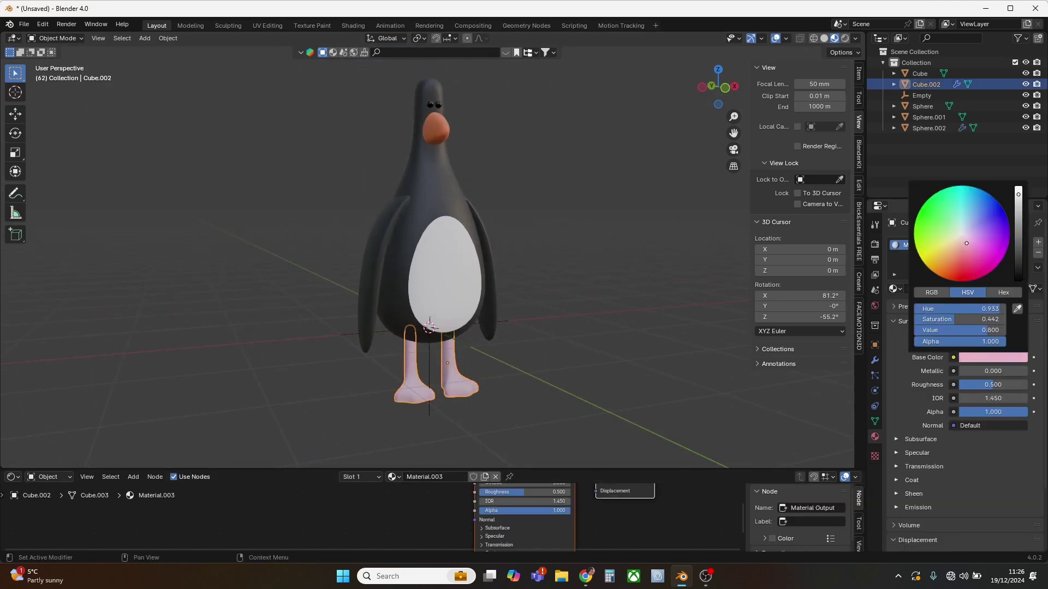
pyautogui.click(597, 304)
# - Switch the viewport to rendered shading and add an area light raised above the penguin's head
pyautogui.moveTo(597, 304); pyautogui.dragTo(531, 329, button='middle')
pyautogui.hotkey('shift', 'a')
pyautogui.click(845, 38)
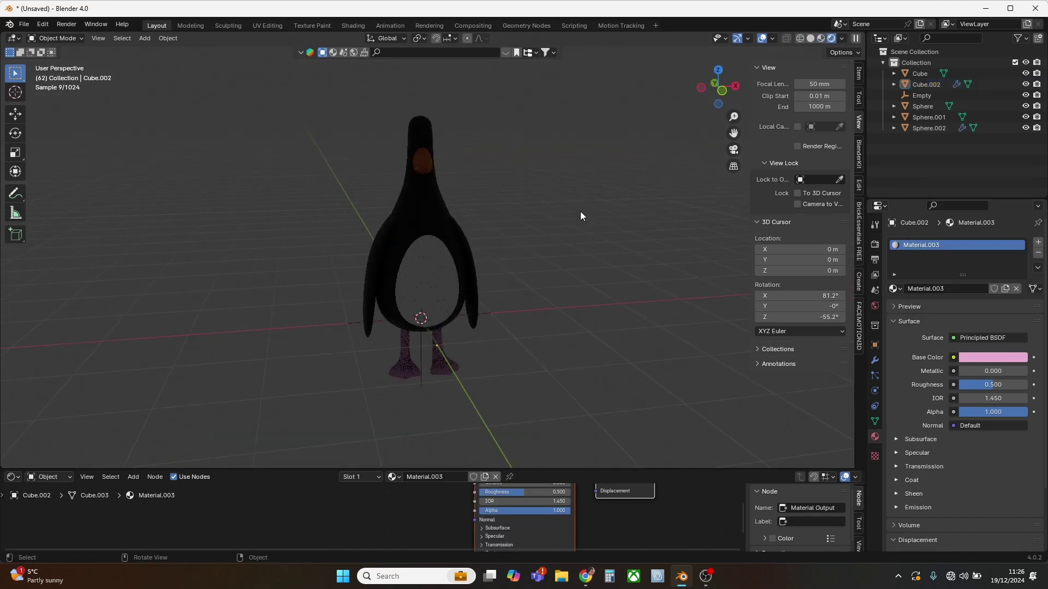
pyautogui.hotkey('shift', 'a')
pyautogui.moveTo(457, 469)
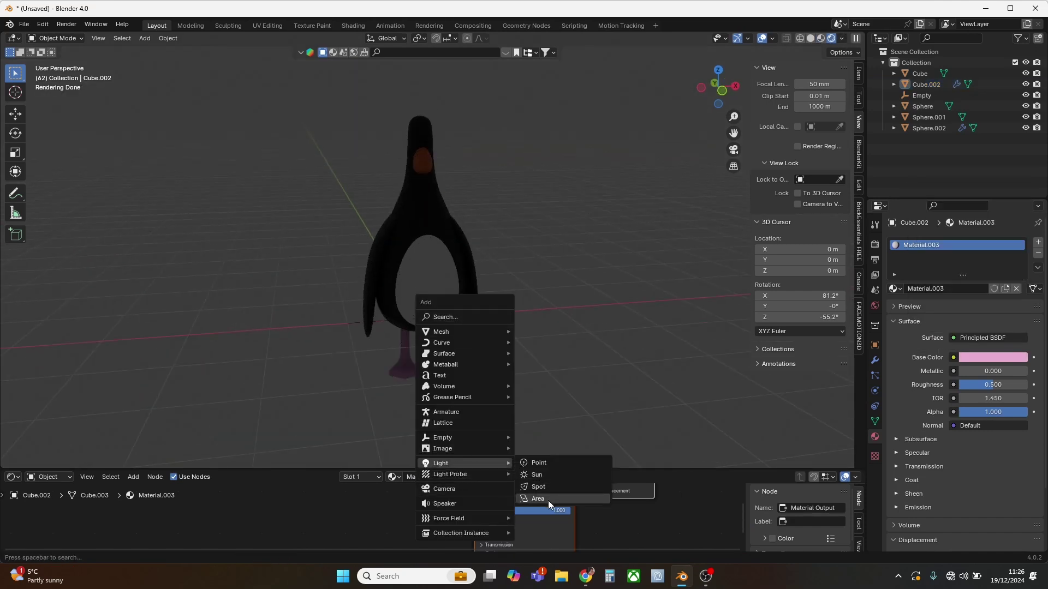
pyautogui.click(548, 500)
pyautogui.press('g')
pyautogui.press('z')
pyautogui.click(522, 116)
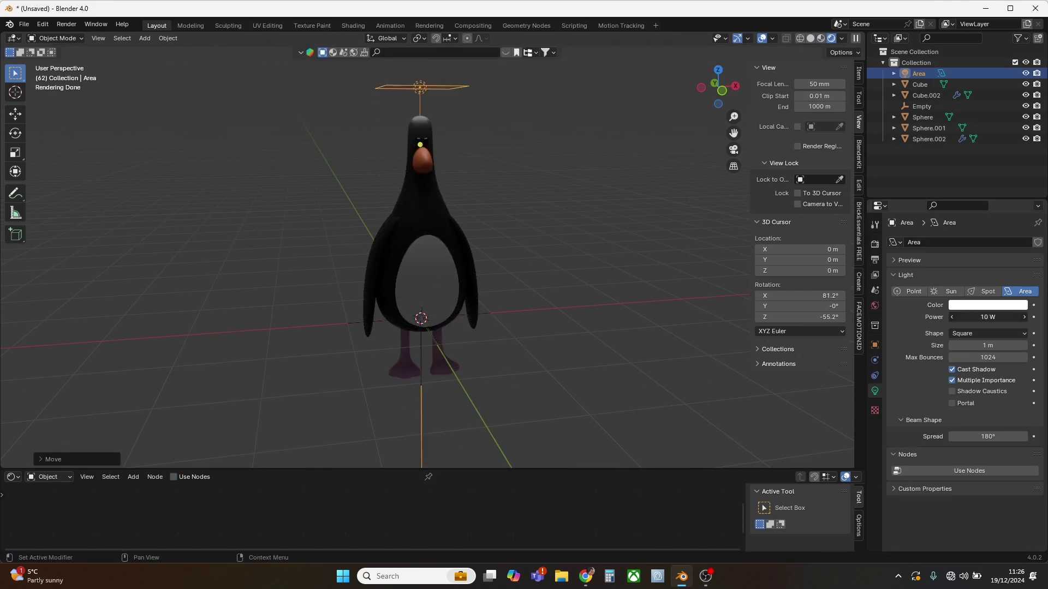
# - Raise the area light's power to about 103.5 W, then tilt it and move it to one side of the penguin
pyautogui.moveTo(988, 317); pyautogui.dragTo(1026, 317)
pyautogui.press('r')
pyautogui.press('r')
pyautogui.click(586, 183)
pyautogui.press('g')
pyautogui.click(603, 220)
pyautogui.press('r')
pyautogui.click(424, 243)
pyautogui.press('g')
pyautogui.click(549, 244)
# - Move the area light farther out from the penguin and rotate it to aim at the body
pyautogui.moveTo(546, 245); pyautogui.dragTo(603, 226, button='middle')
pyautogui.press('g')
pyautogui.click(738, 236)
pyautogui.press('r')
pyautogui.press('r')
pyautogui.click(637, 254)
pyautogui.press('r')
pyautogui.press('r')
pyautogui.click(708, 231)
# - Increase the area light's power to about 236.3 W
pyautogui.moveTo(627, 333); pyautogui.dragTo(567, 306, button='middle')
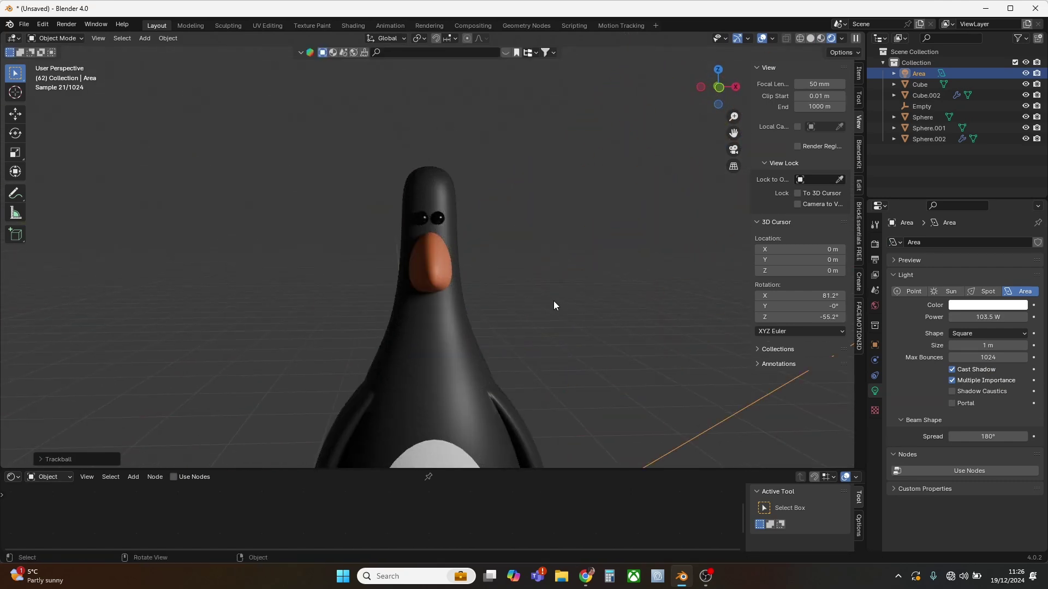
pyautogui.moveTo(554, 300); pyautogui.dragTo(494, 245, button='middle')
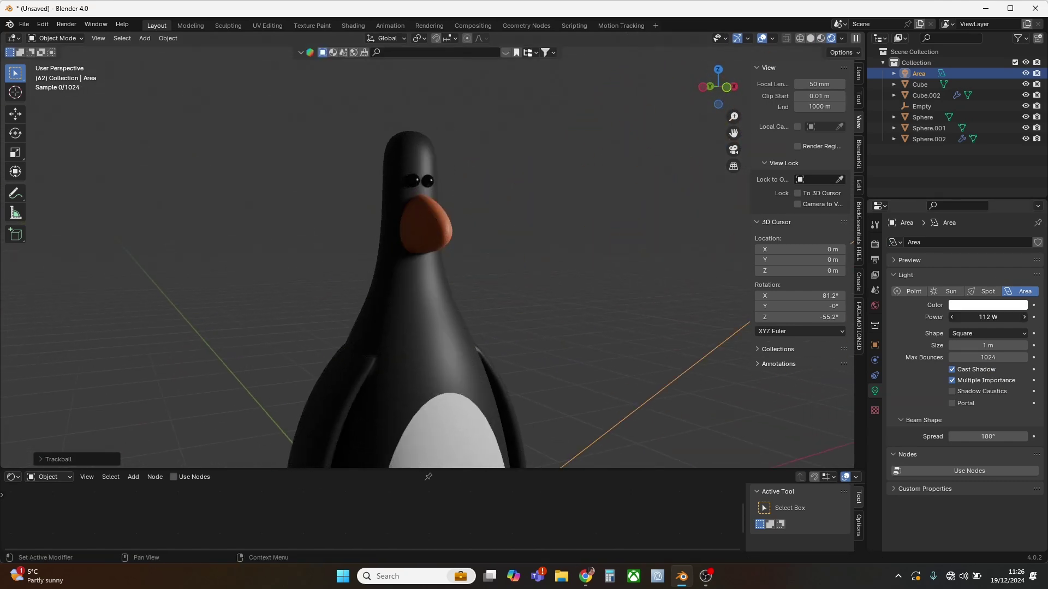
pyautogui.moveTo(988, 317); pyautogui.dragTo(1015, 318)
pyautogui.scroll(-6, 519, 238)
# - Duplicate the area light to the opposite side of the penguin and rotate the copy toward the body
pyautogui.hotkey('shift', 'd')
pyautogui.click(293, 212)
pyautogui.press('r')
pyautogui.press('r')
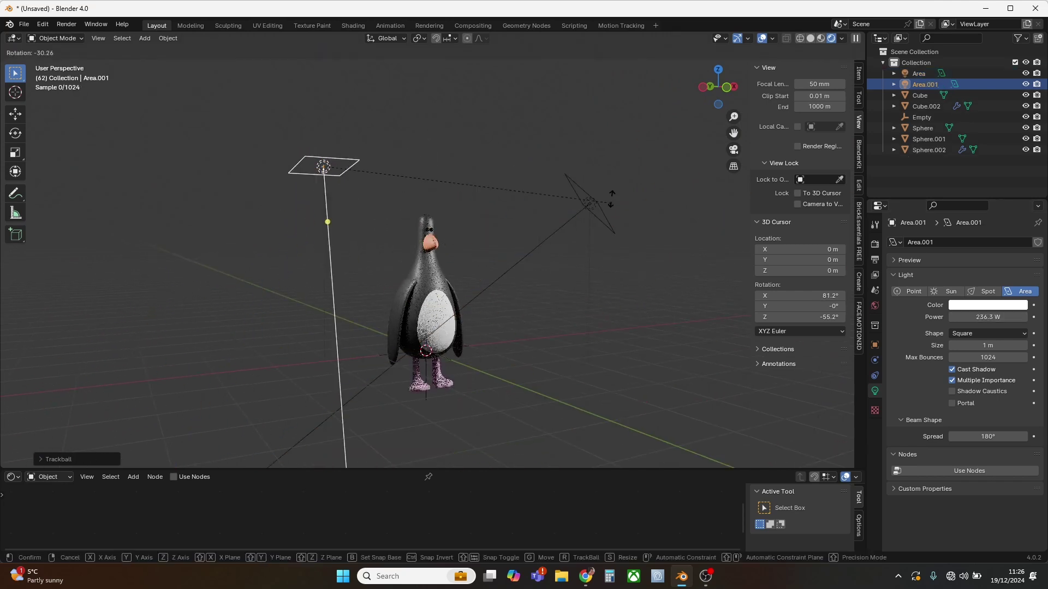
pyautogui.click(611, 176)
# - Change the duplicated area light's color to a saturated red
pyautogui.scroll(6, 529, 205)
pyautogui.click(1001, 305)
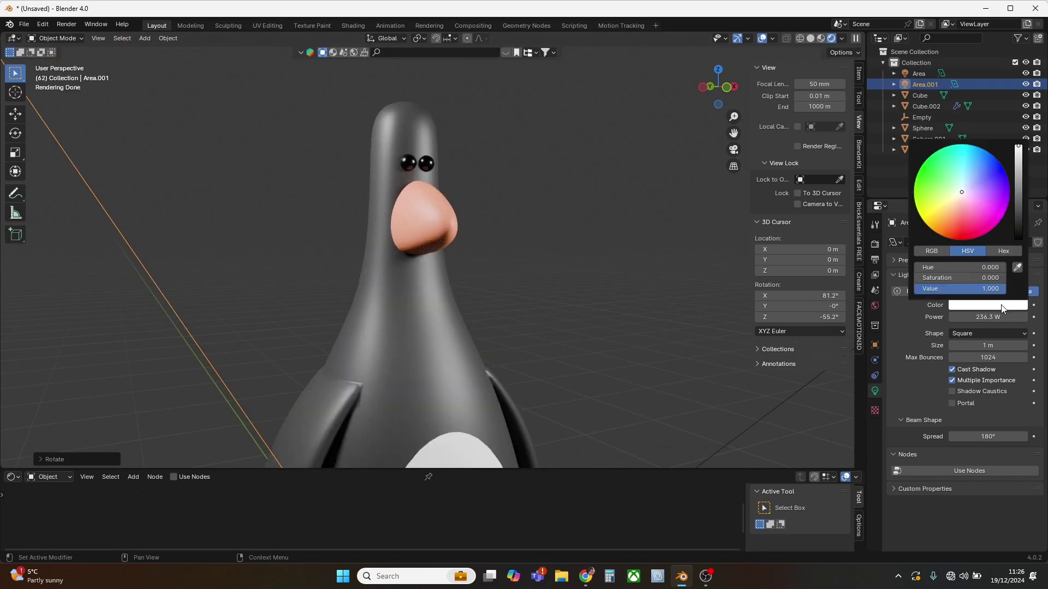
pyautogui.moveTo(968, 217)
pyautogui.mouseDown()
pyautogui.moveTo(980, 155)
pyautogui.moveTo(988, 205)
pyautogui.moveTo(965, 229)
pyautogui.moveTo(965, 215)
pyautogui.moveTo(965, 233)
pyautogui.mouseUp()
pyautogui.click(561, 325)
pyautogui.scroll(-6, 548, 349)
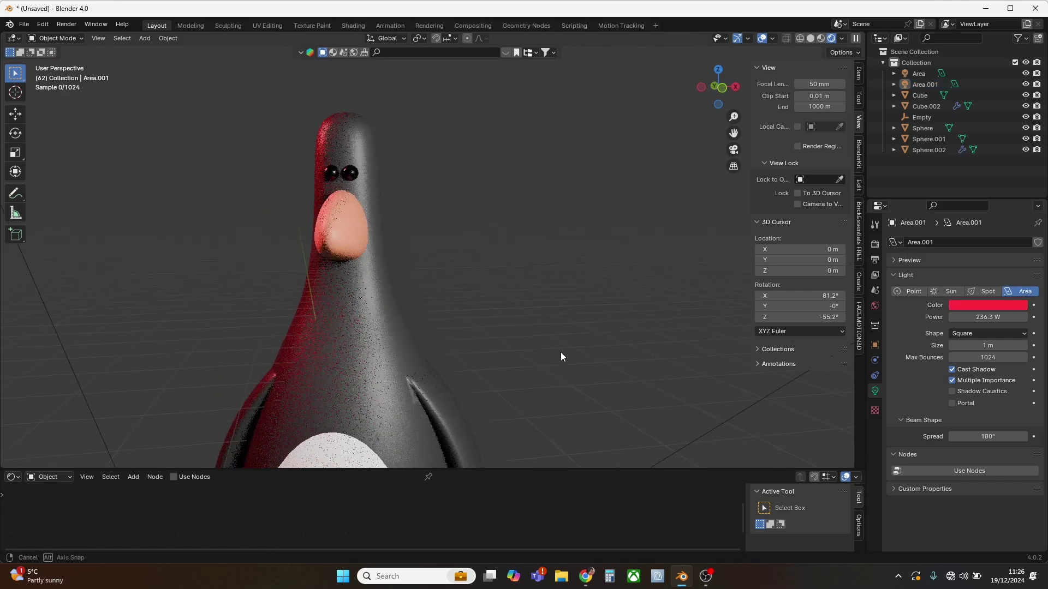
# - Hide the viewport overlays and examine the lit penguin
pyautogui.moveTo(562, 309)
pyautogui.mouseDown(button='middle')
pyautogui.moveTo(527, 300)
pyautogui.moveTo(552, 303)
pyautogui.moveTo(555, 324)
pyautogui.mouseUp(button='middle')
pyautogui.click(763, 38)
pyautogui.moveTo(568, 248); pyautogui.dragTo(534, 330, button='middle')
pyautogui.scroll(2, 534, 327)
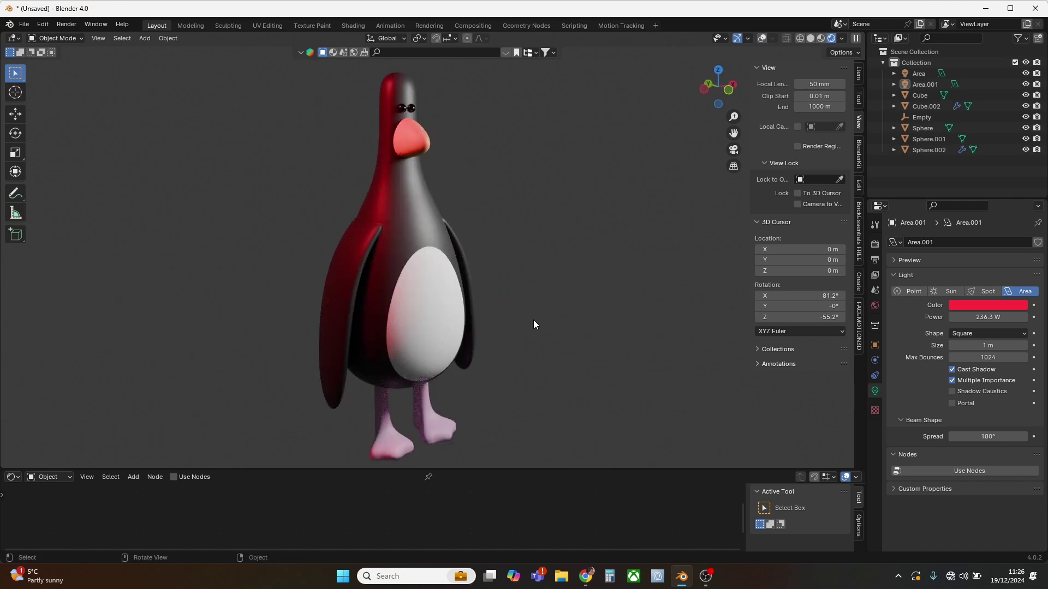
# - Enlarge the node editor for the body's material and add vk1ibjyc_8K_Roughness.jpg from the feathersmcgraw folder as an image texture
pyautogui.moveTo(524, 476); pyautogui.dragTo(524, 528)
pyautogui.moveTo(497, 365); pyautogui.dragTo(483, 360, button='middle')
pyautogui.click(431, 349)
pyautogui.moveTo(422, 528); pyautogui.dragTo(422, 318)
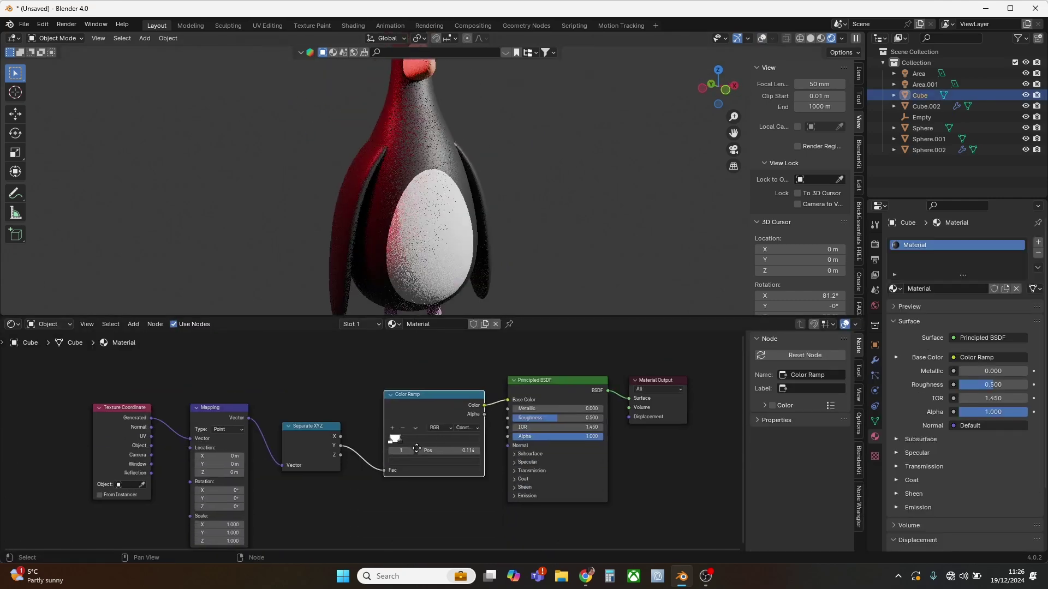
pyautogui.click(344, 408)
pyautogui.moveTo(344, 408); pyautogui.dragTo(252, 315)
pyautogui.press('super+e')
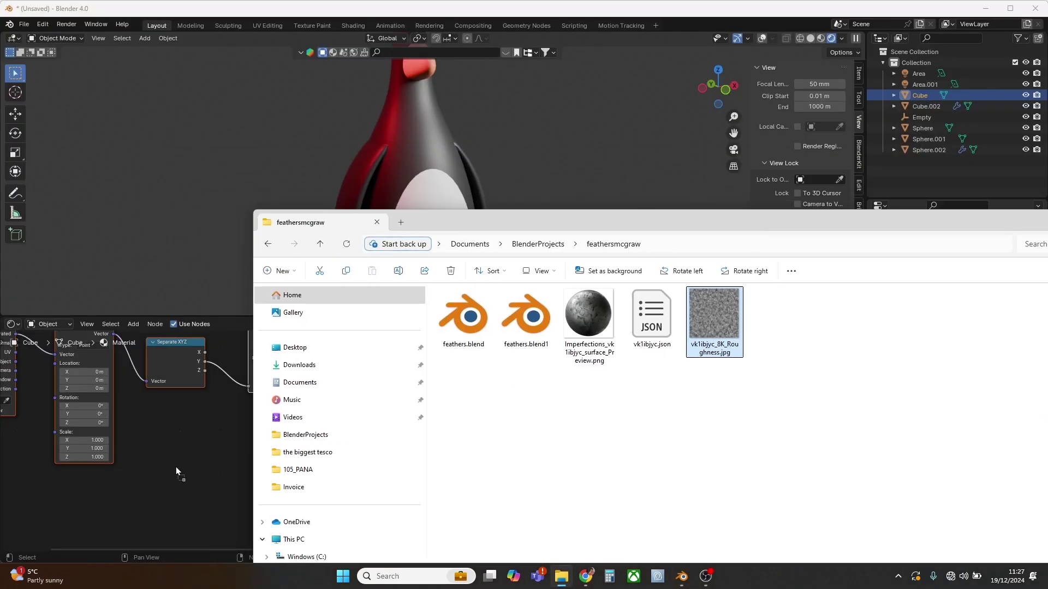
pyautogui.moveTo(176, 466); pyautogui.dragTo(178, 465)
# - Add a Bump node to the body material and connect its output to the Principled BSDF's Normal input
pyautogui.moveTo(369, 477); pyautogui.dragTo(327, 416, button='middle')
pyautogui.scroll(1, 329, 414)
pyautogui.hotkey('shift', 'a')
pyautogui.click(331, 411)
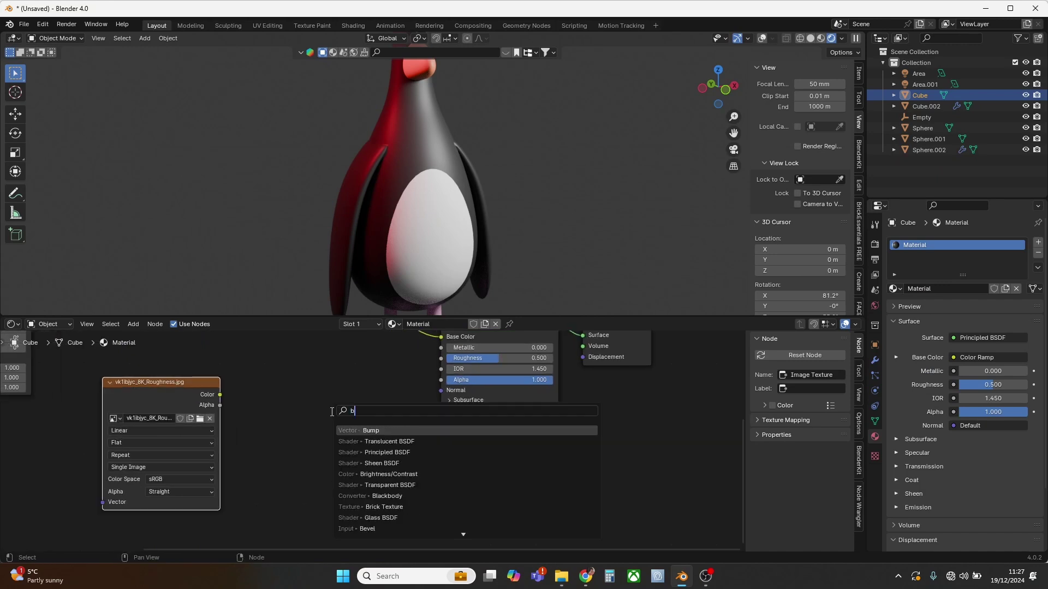
pyautogui.write('b')
pyautogui.press('Return')
pyautogui.click(336, 418)
pyautogui.moveTo(403, 431); pyautogui.dragTo(441, 391)
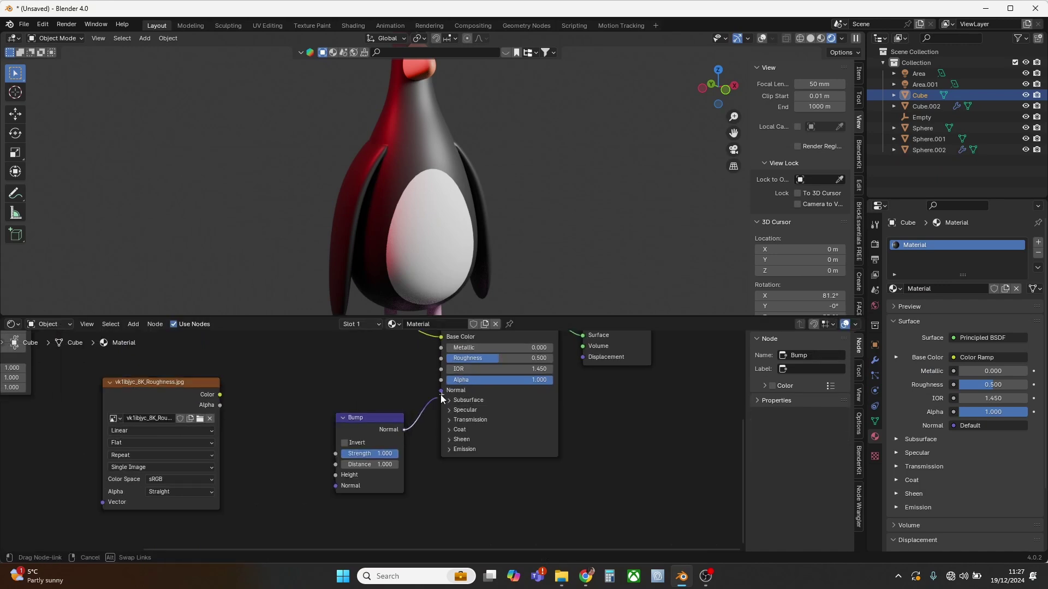
# - Set the roughness image's color space to Non-Color and connect its Color output to the Bump node's Height
pyautogui.click(185, 479)
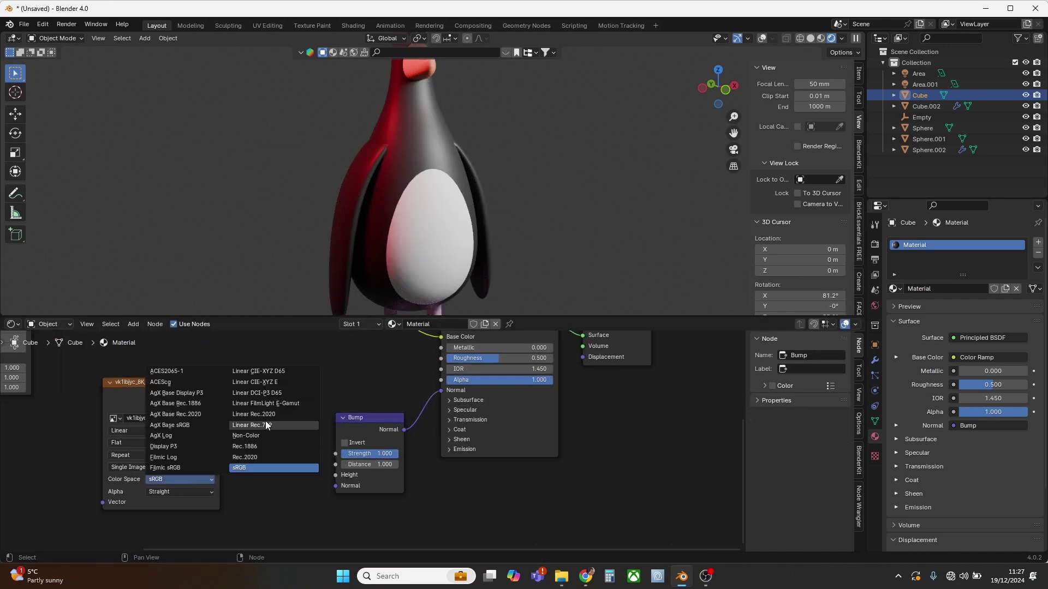
pyautogui.click(257, 435)
pyautogui.moveTo(218, 394); pyautogui.dragTo(337, 475)
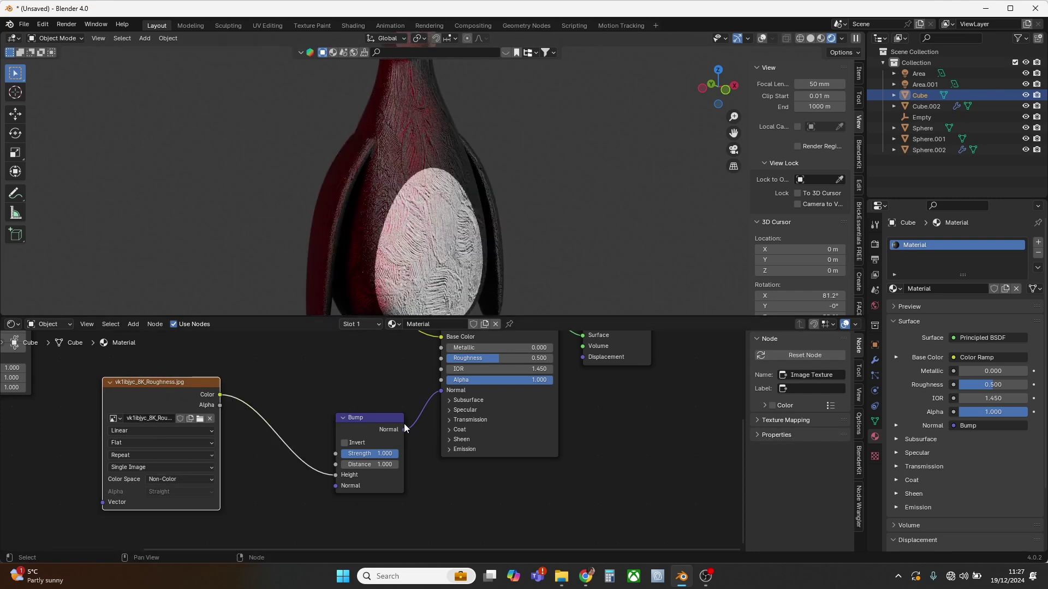
# - Set the Bump node's strength to 0.05
pyautogui.press('Return')
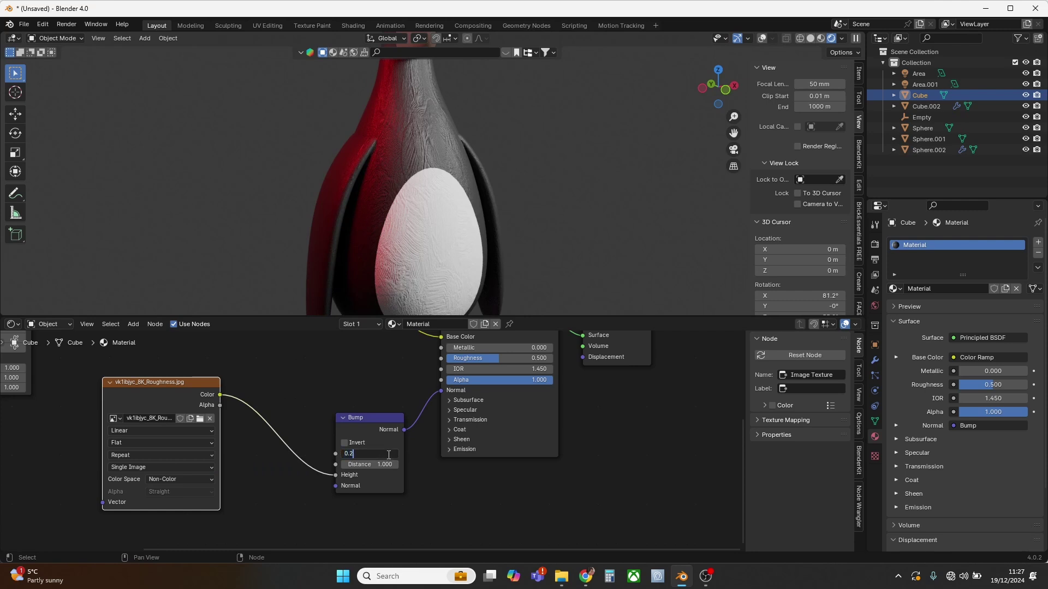
pyautogui.write('02')
pyautogui.press('Return')
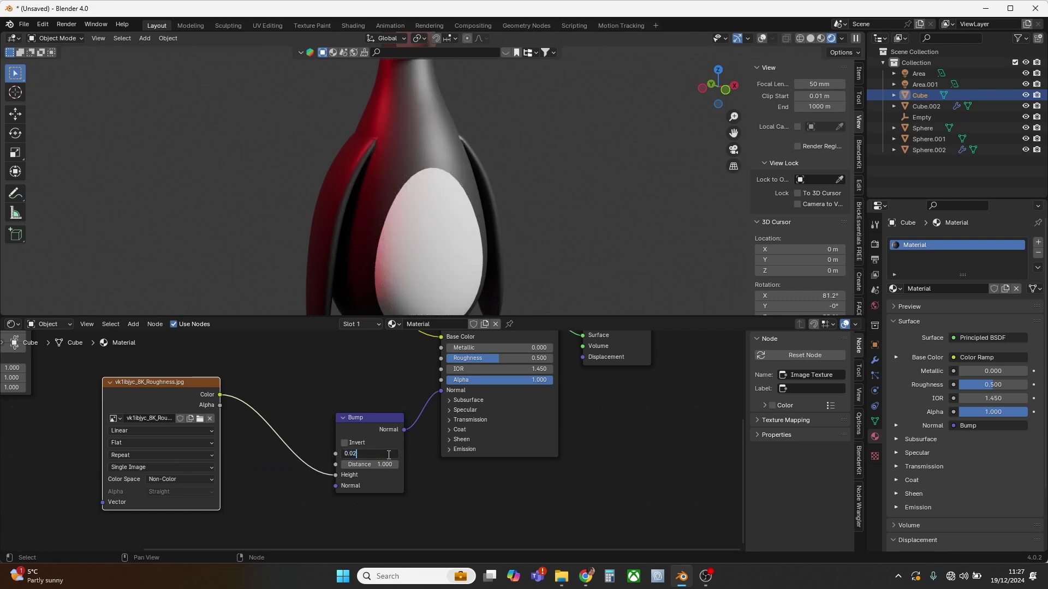
pyautogui.write('0.05')
pyautogui.press('Return')
pyautogui.press('Return')
# - Show the viewport overlays again and unwrap the whole body mesh with Smart UV Project using its default settings
pyautogui.press('Tab')
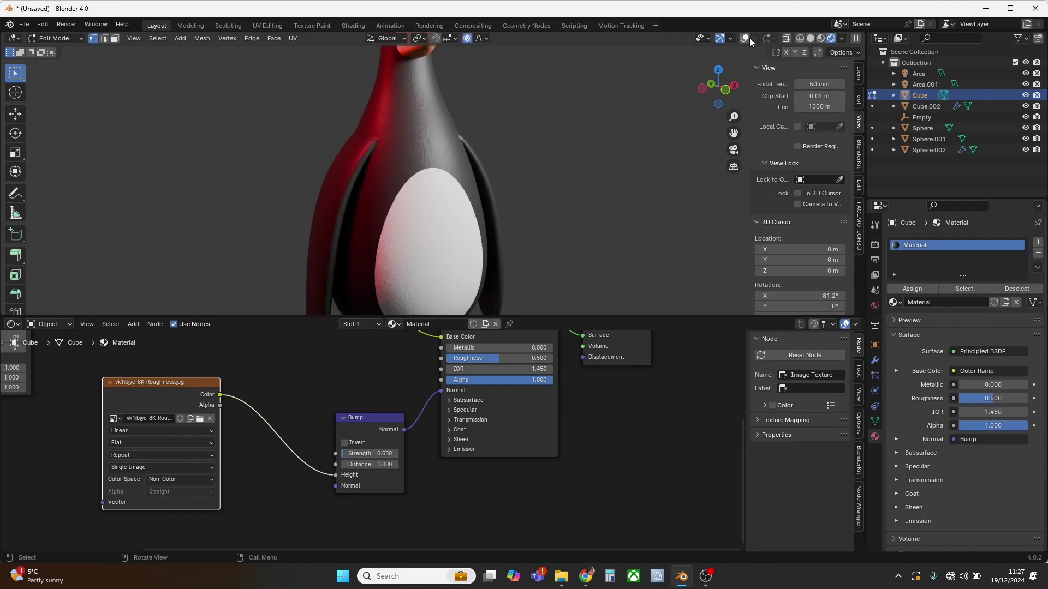
pyautogui.click(745, 39)
pyautogui.press('u')
pyautogui.click(397, 187)
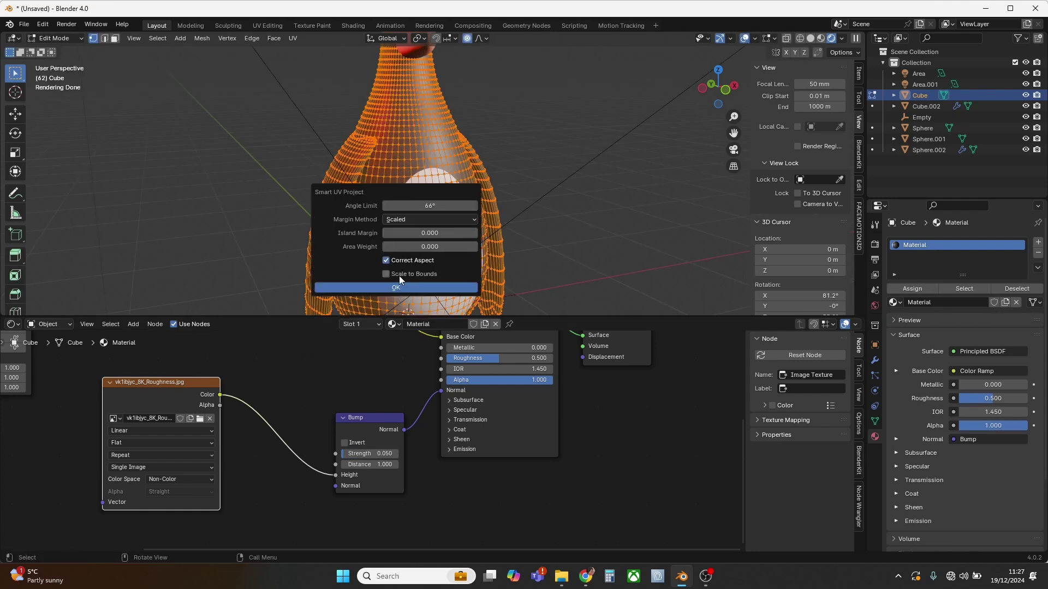
pyautogui.click(402, 282)
pyautogui.press('Tab')
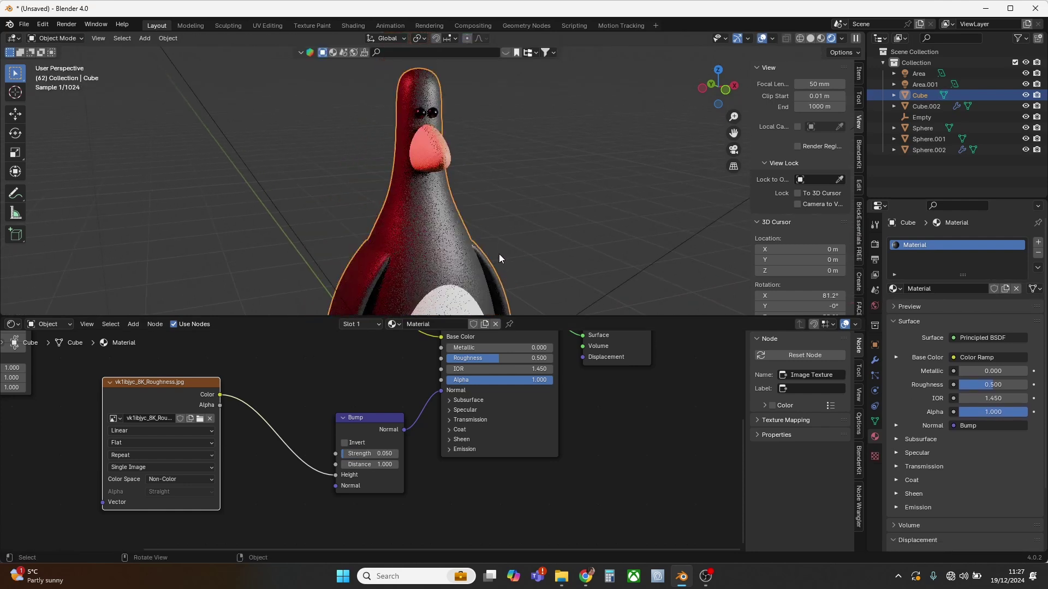